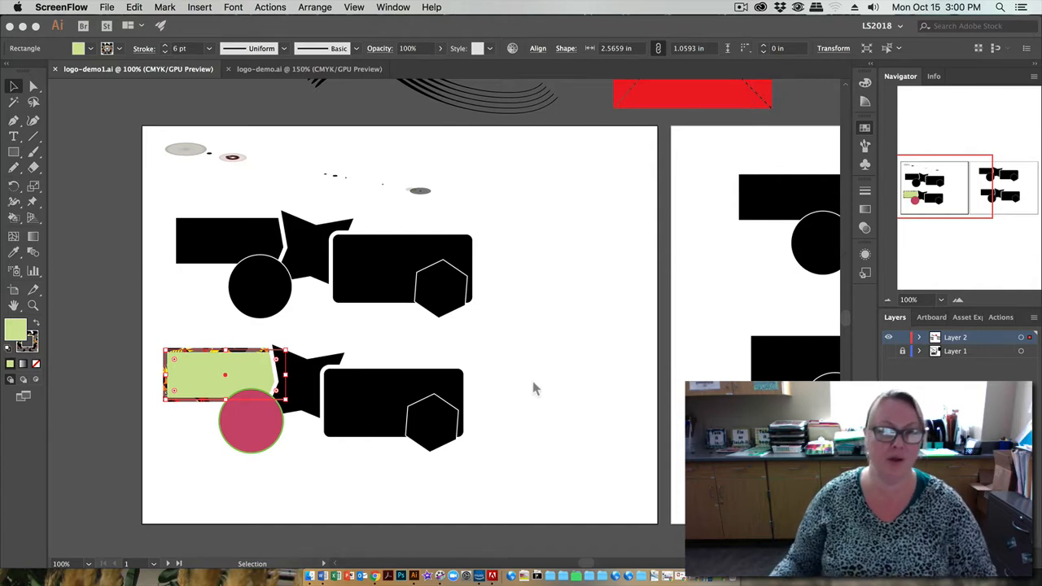
# Step: Close the floating pattern library and the swatches, leaving the green rectangle deselected
pyautogui.click(533, 389)
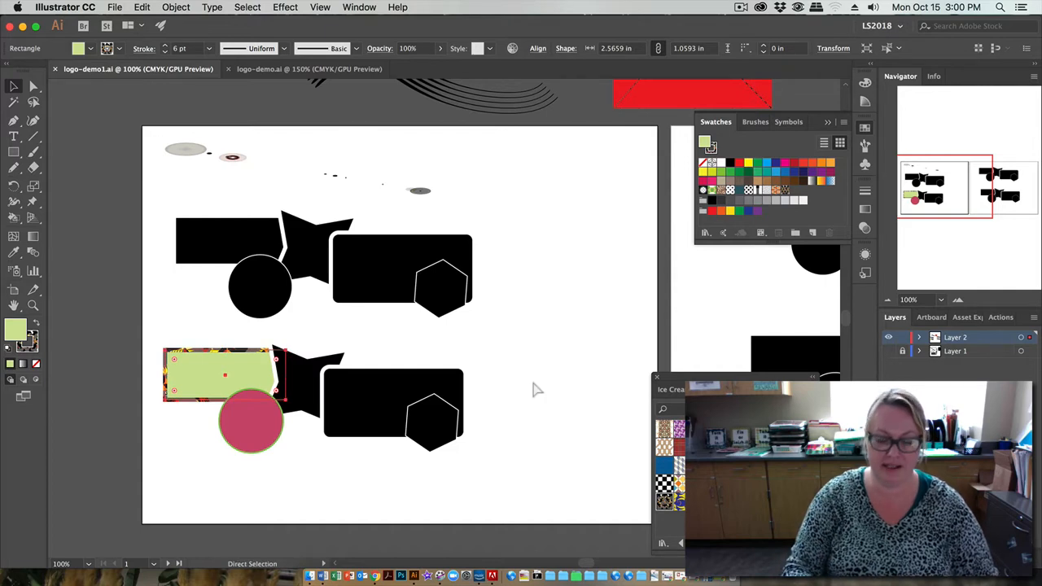
pyautogui.scroll(2, 533, 389)
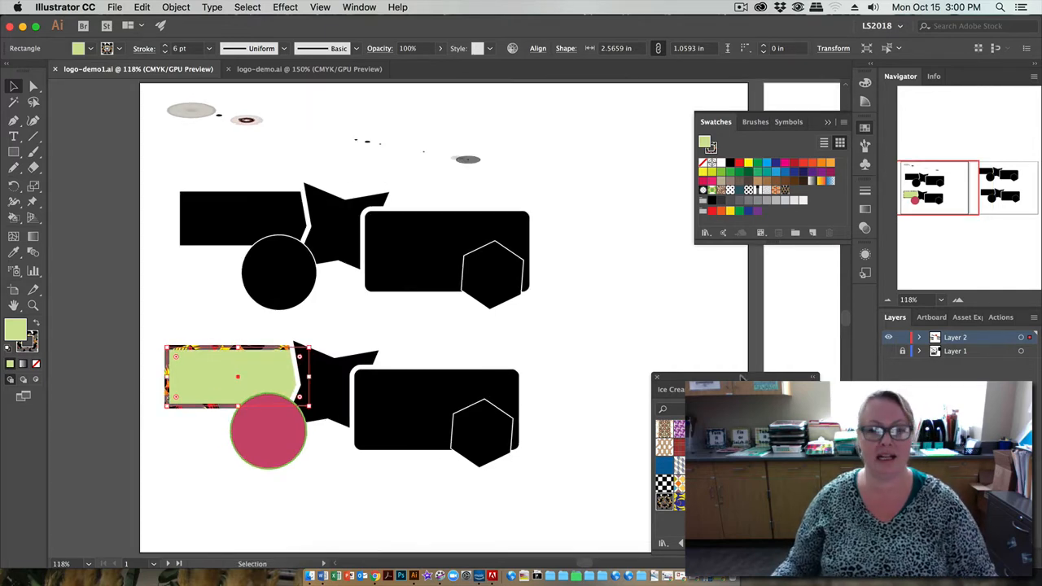
pyautogui.click(656, 377)
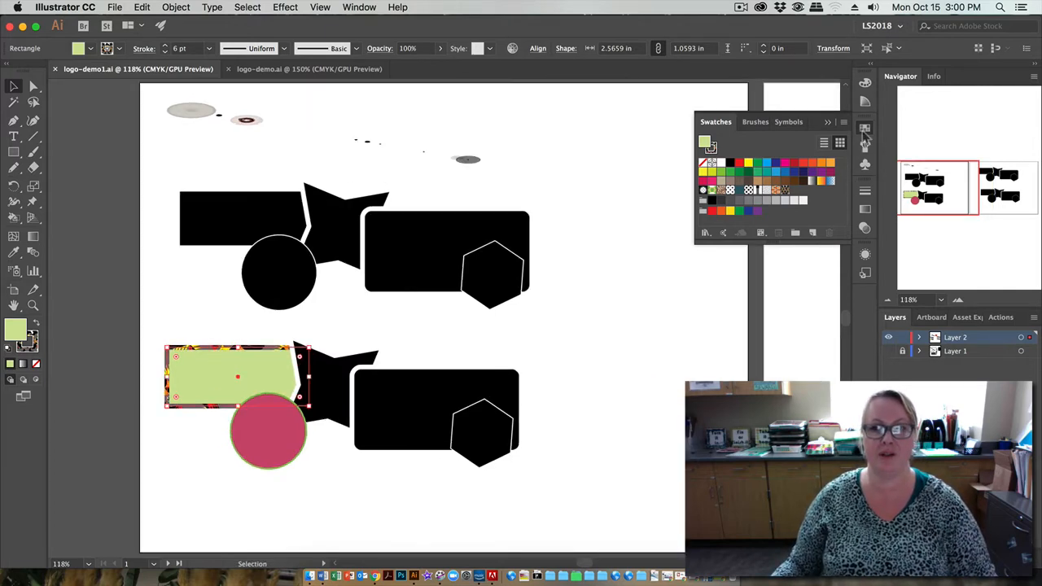
pyautogui.click(865, 127)
pyautogui.click(170, 310)
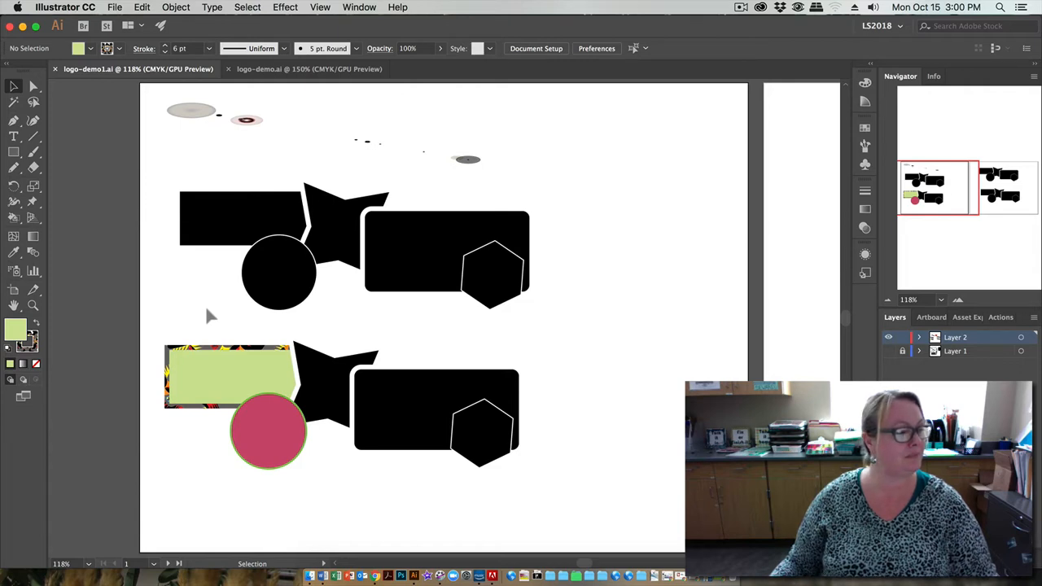
# Step: Detach the type tools as a floating palette and place it beside the upper black shapes
pyautogui.click(14, 139)
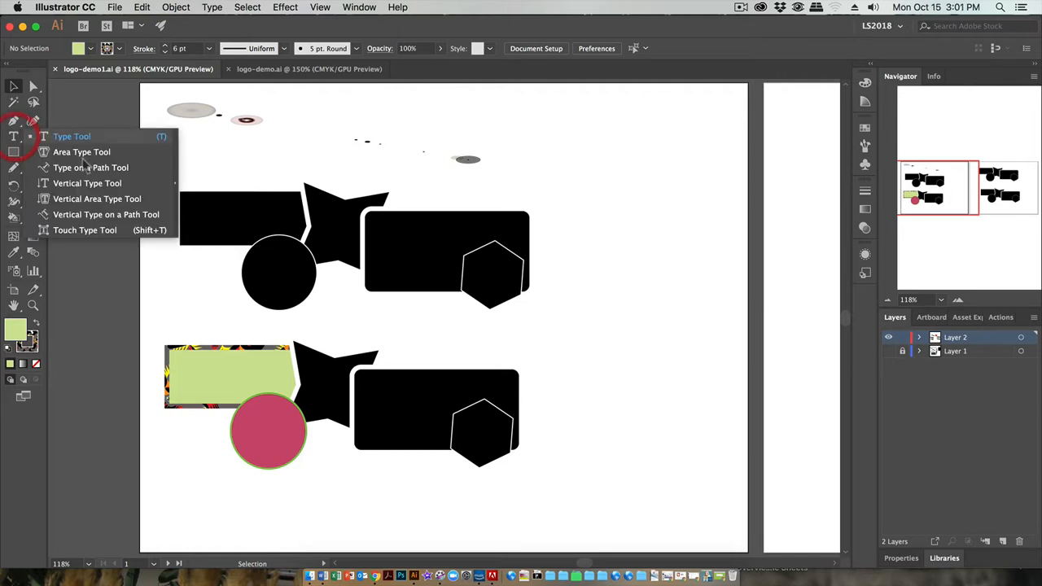
pyautogui.click(176, 185)
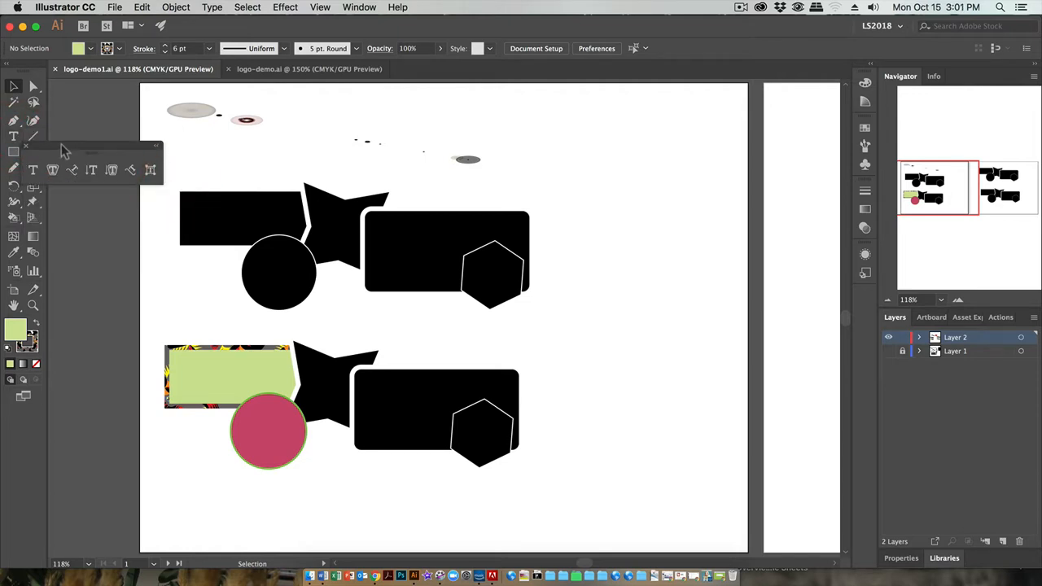
pyautogui.moveTo(63, 146); pyautogui.dragTo(103, 142)
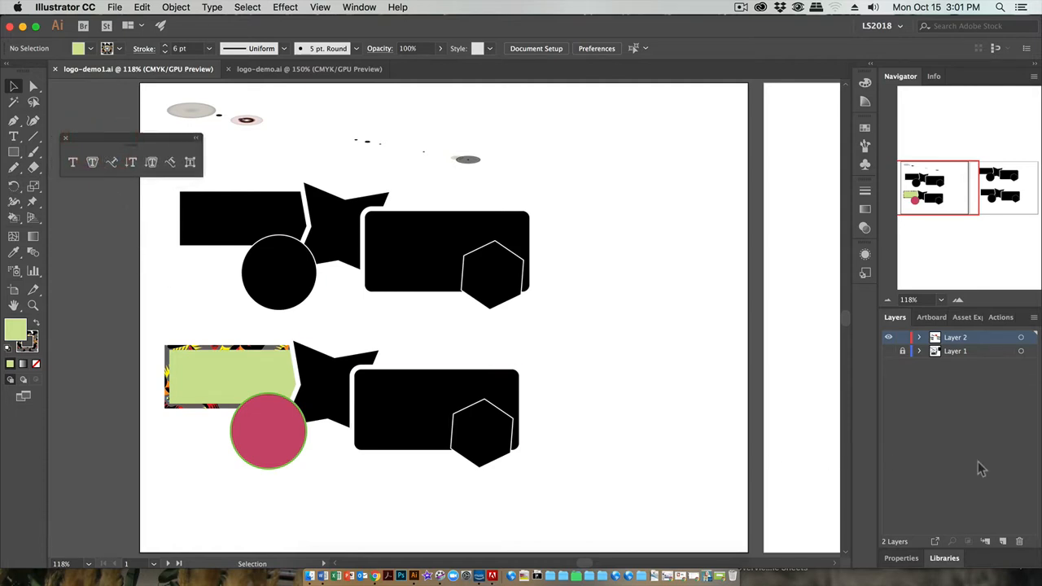
# Step: Add a new layer above Layer 2 and lock Layer 2 against editing
pyautogui.click(1003, 540)
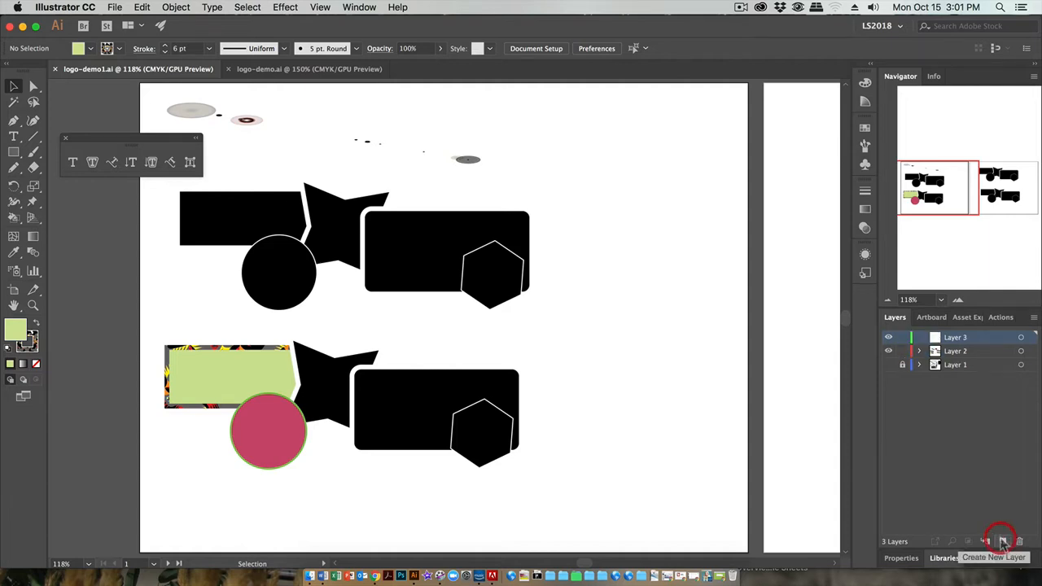
pyautogui.click(903, 364)
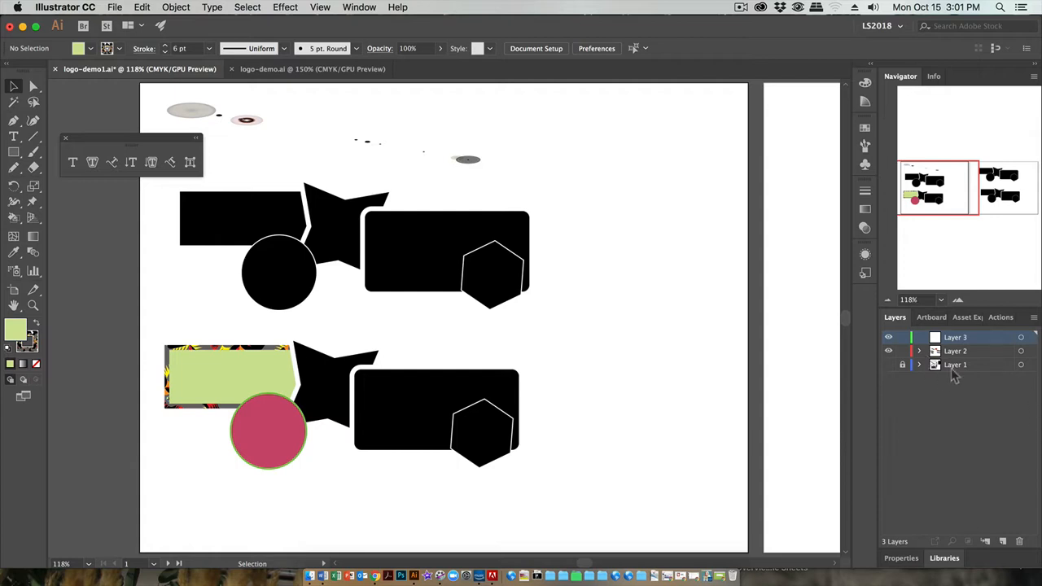
pyautogui.click(902, 351)
pyautogui.click(401, 267)
pyautogui.click(366, 353)
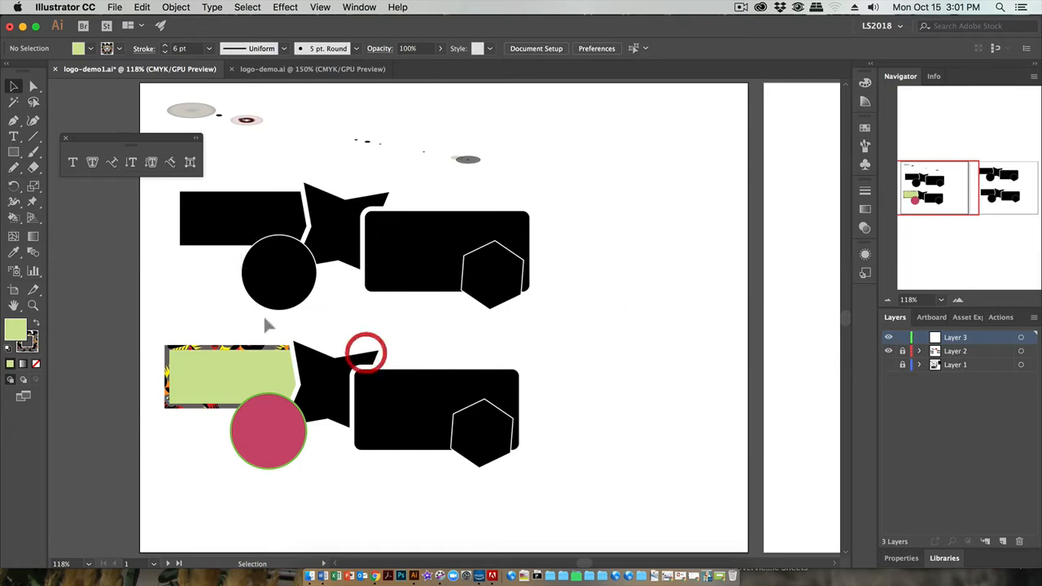
# Step: Move the lower logo group with the green rectangle onto the second artboard and lock Layer 2 again
pyautogui.click(283, 381)
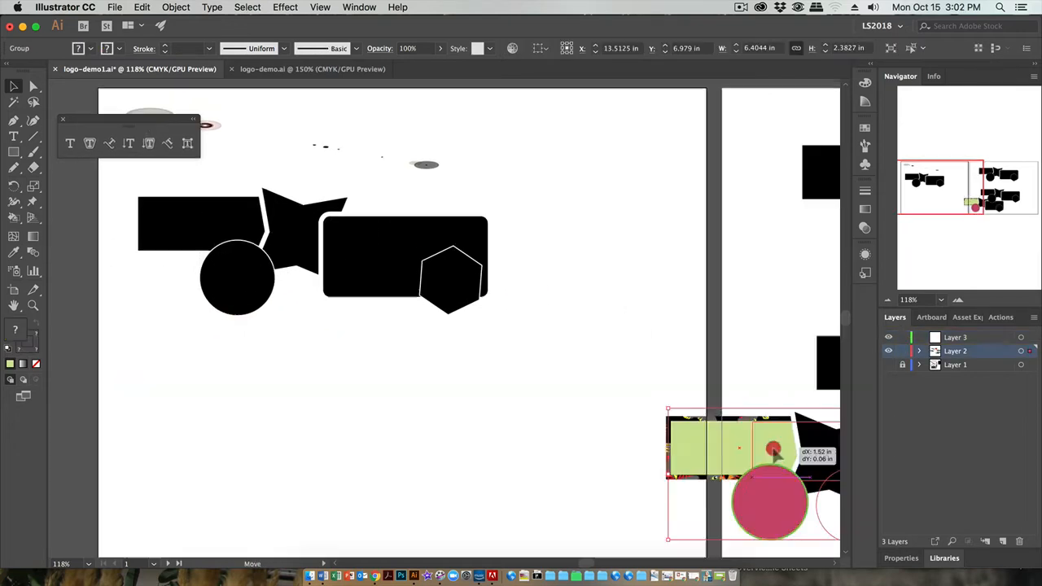
pyautogui.click(758, 443)
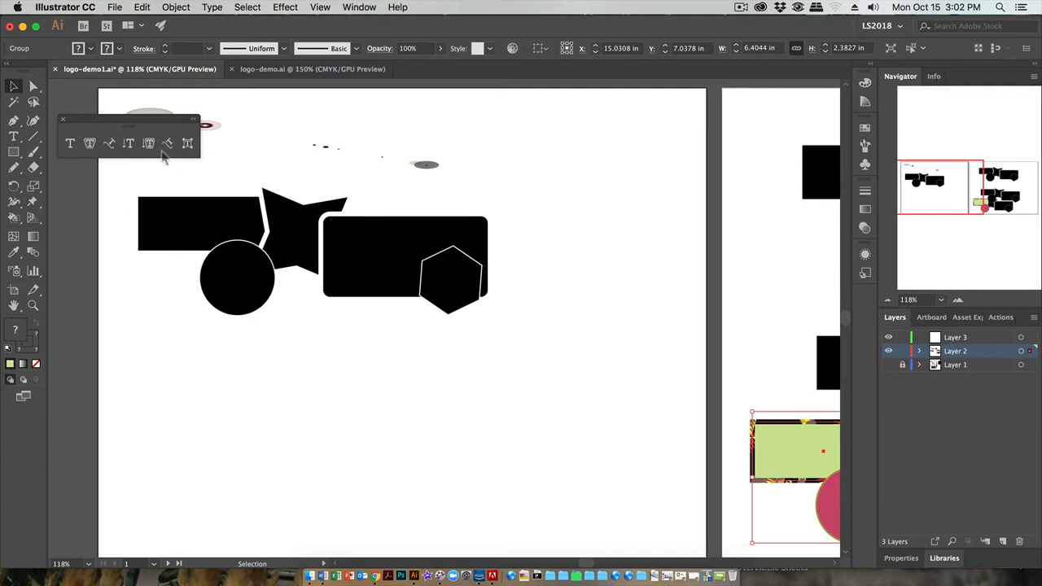
pyautogui.scroll(-1, 352, 298)
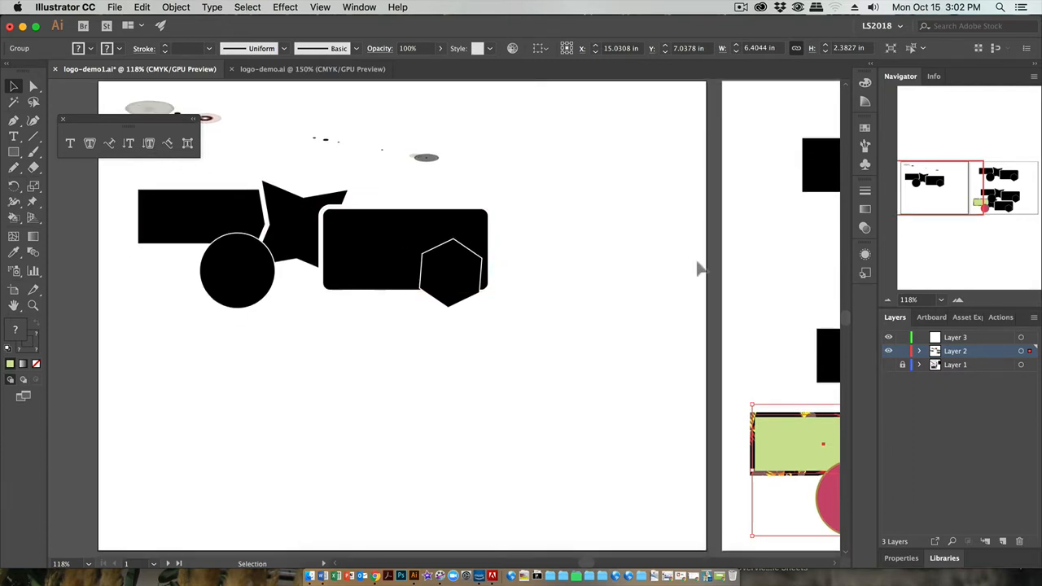
pyautogui.click(902, 351)
# Step: On Layer 3, add the point text "Hello GDIM! How are you?!" in the empty area below the black logo
pyautogui.click(947, 338)
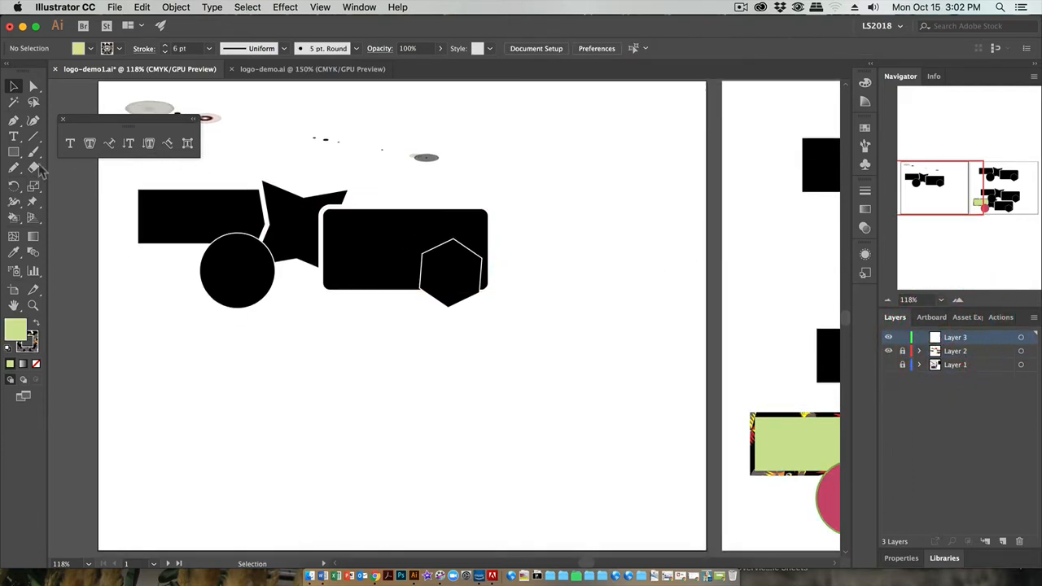
pyautogui.click(70, 144)
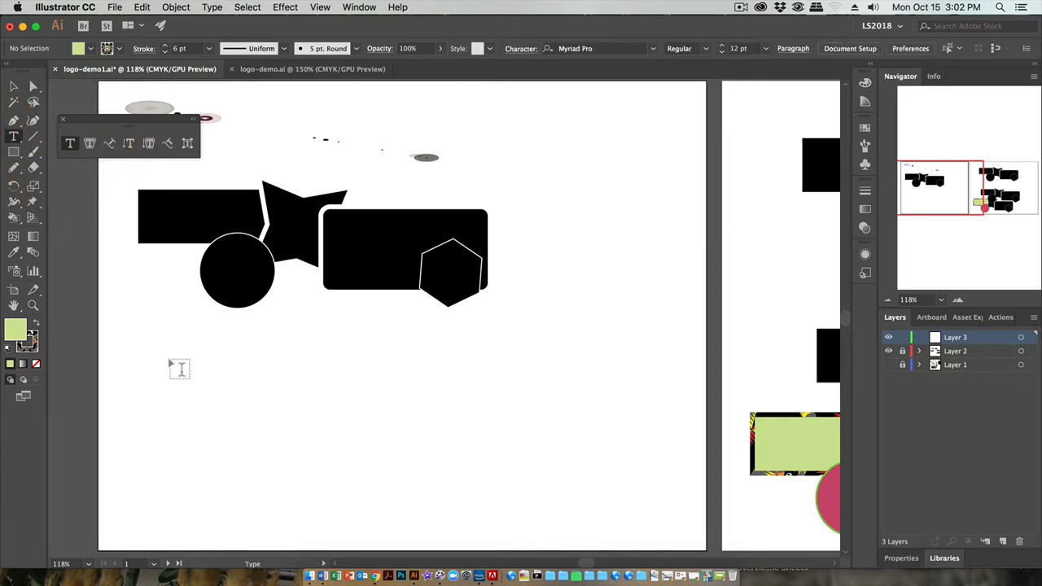
pyautogui.click(162, 355)
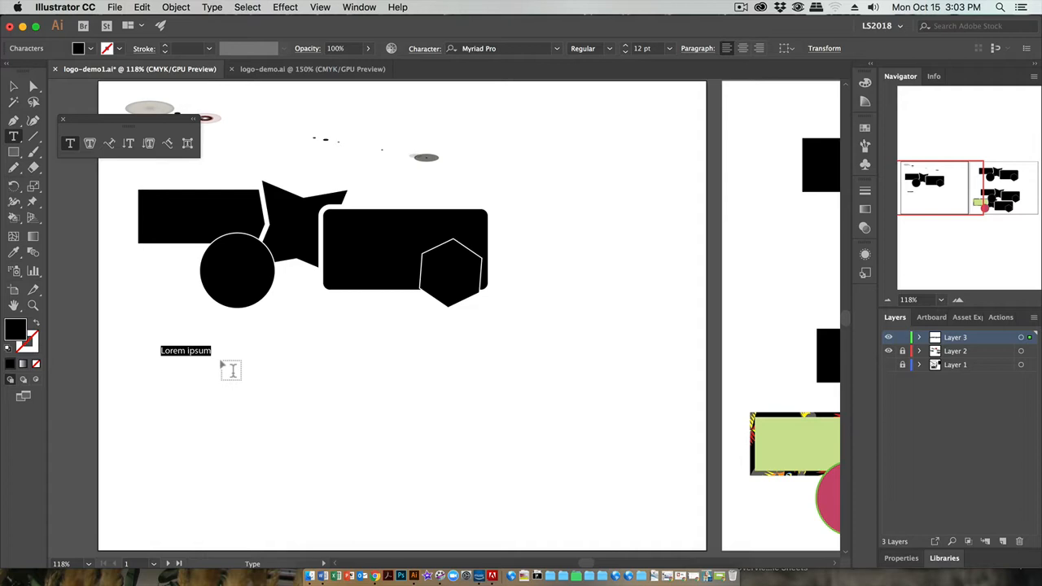
pyautogui.write('Hello')
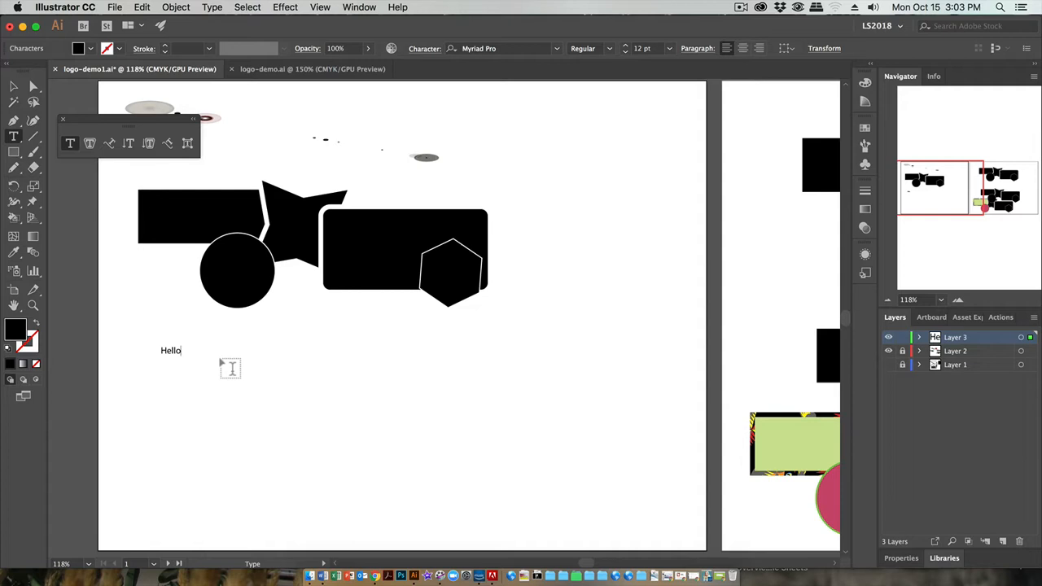
pyautogui.write(' GDIM! How are you?!')
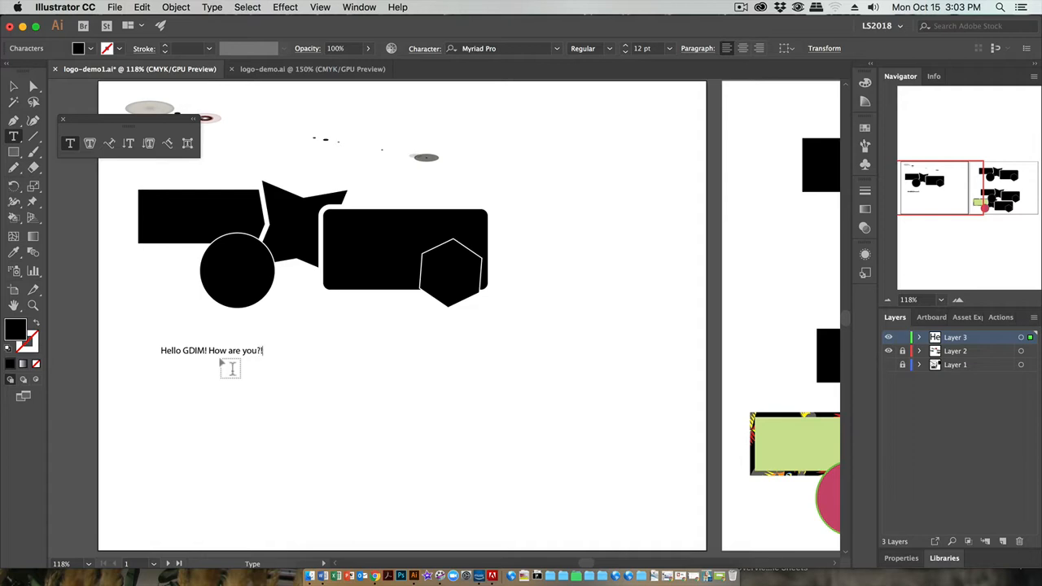
# Step: Stretch the greeting text non-proportionally to about 100 pt and rotate it counterclockwise so it slants upward
pyautogui.click(13, 86)
pyautogui.click(244, 351)
pyautogui.moveTo(266, 356); pyautogui.dragTo(544, 435)
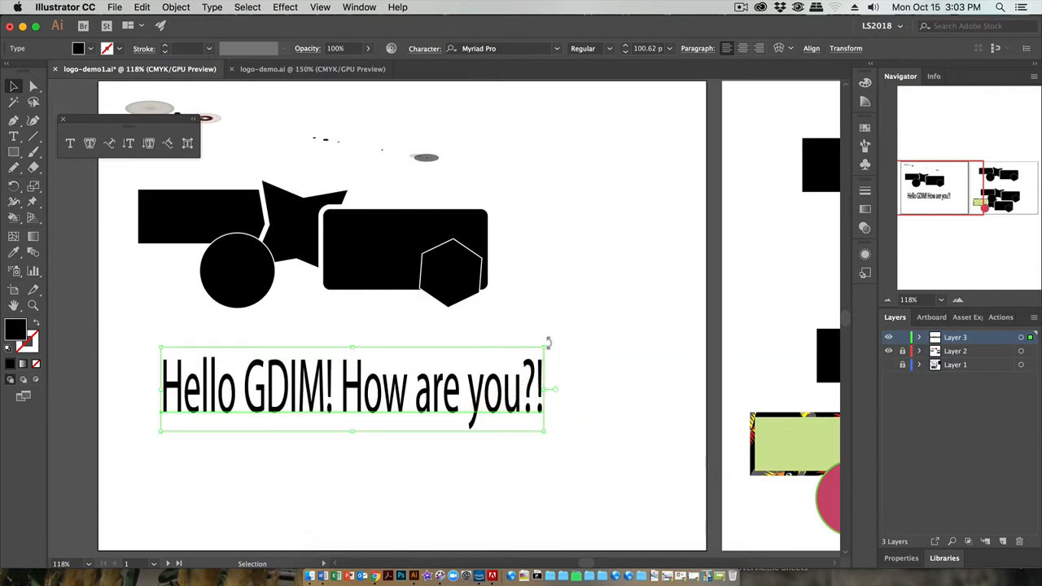
pyautogui.moveTo(549, 342); pyautogui.dragTo(502, 284)
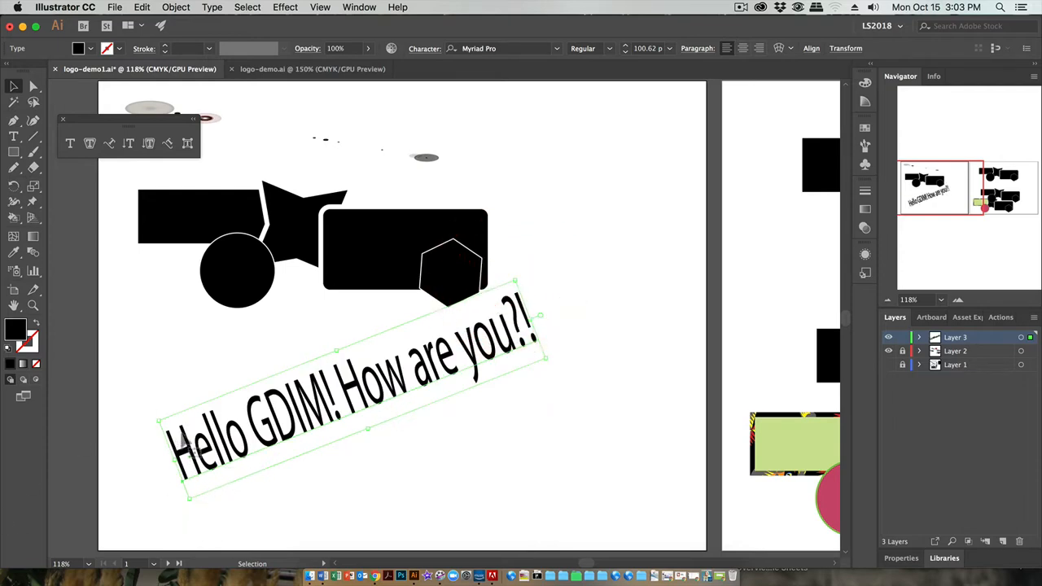
pyautogui.moveTo(289, 448); pyautogui.dragTo(269, 430)
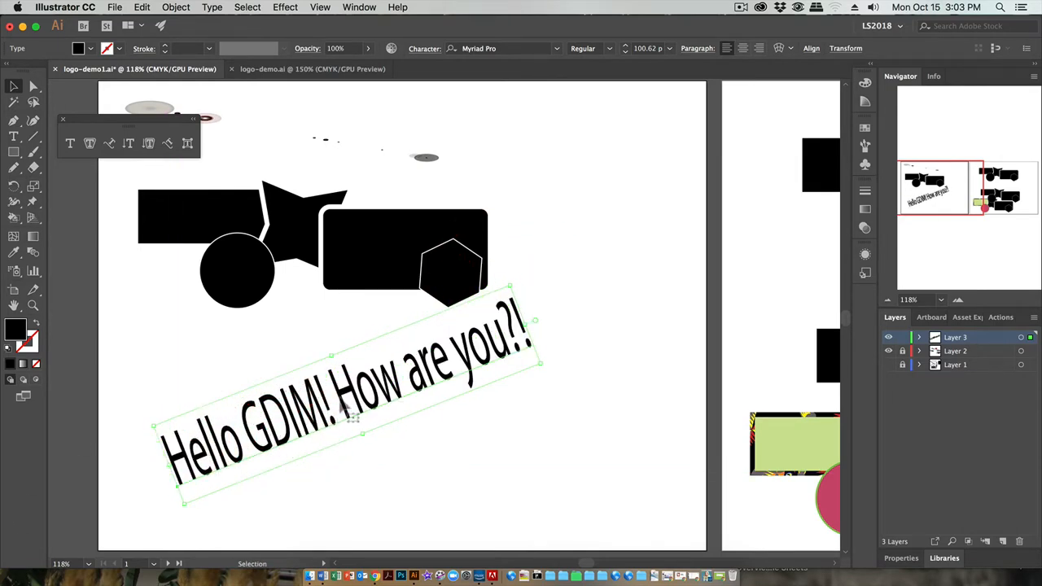
# Step: Resize the slanted greeting to about 34 pt, move it closer to the artboard's left edge, and deselect it
pyautogui.moveTo(535, 372); pyautogui.dragTo(368, 413)
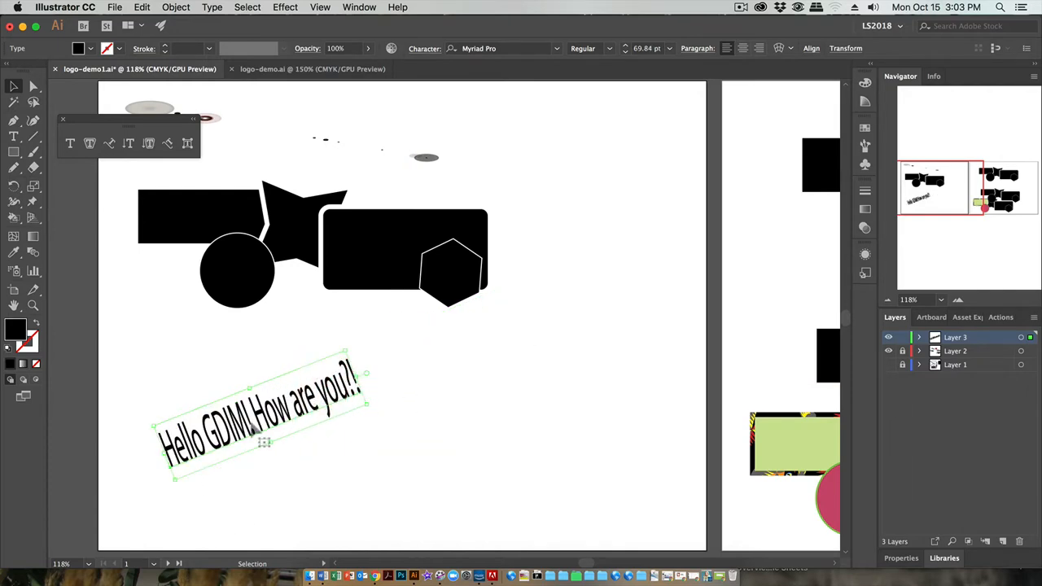
pyautogui.moveTo(367, 405); pyautogui.dragTo(383, 354)
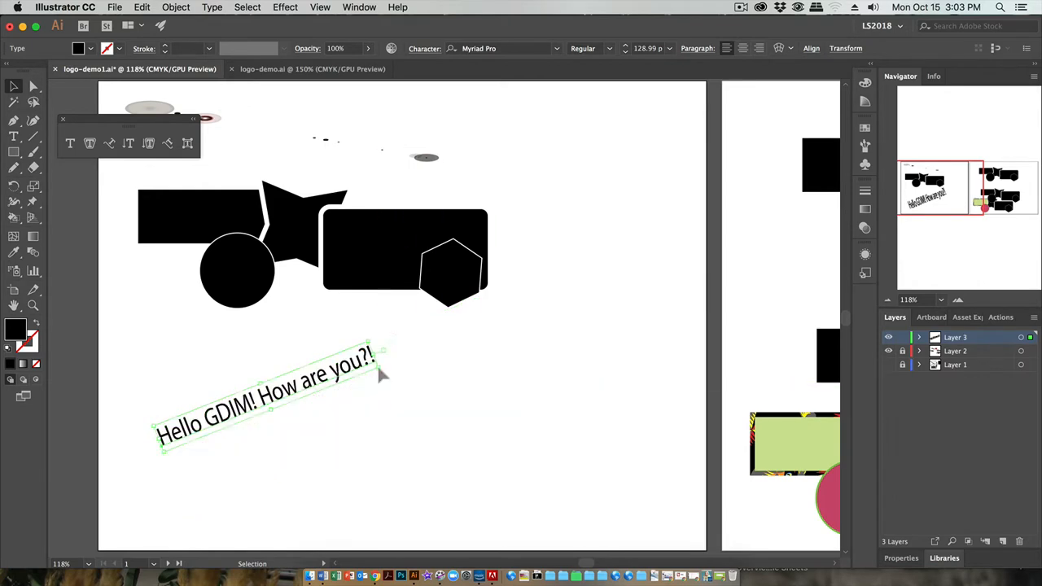
pyautogui.moveTo(294, 386); pyautogui.dragTo(262, 366)
pyautogui.click(181, 326)
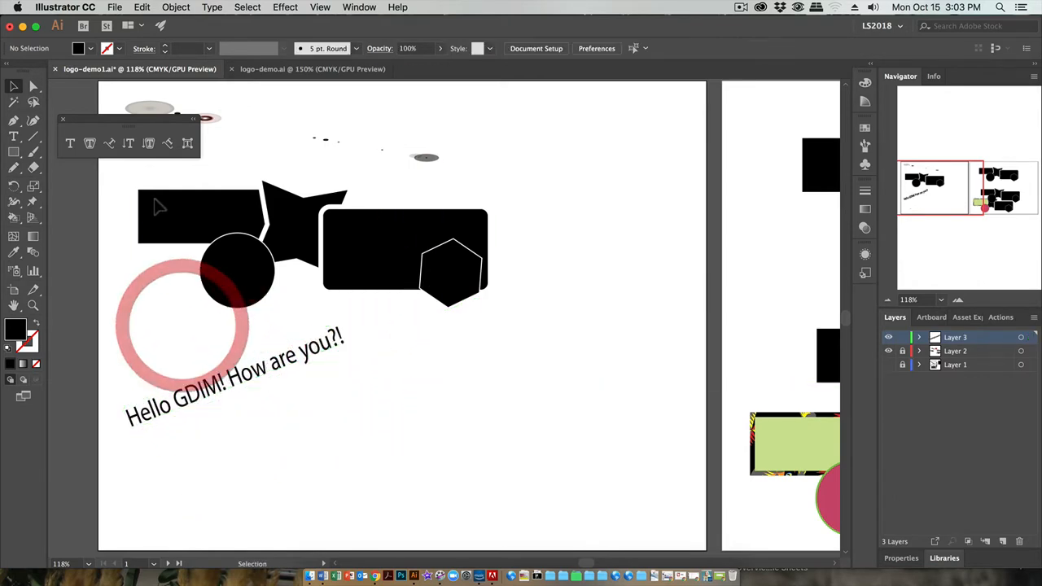
# Step: Add a second point text reading "Hello, it's the shift key!" beside the slanted greeting
pyautogui.click(70, 144)
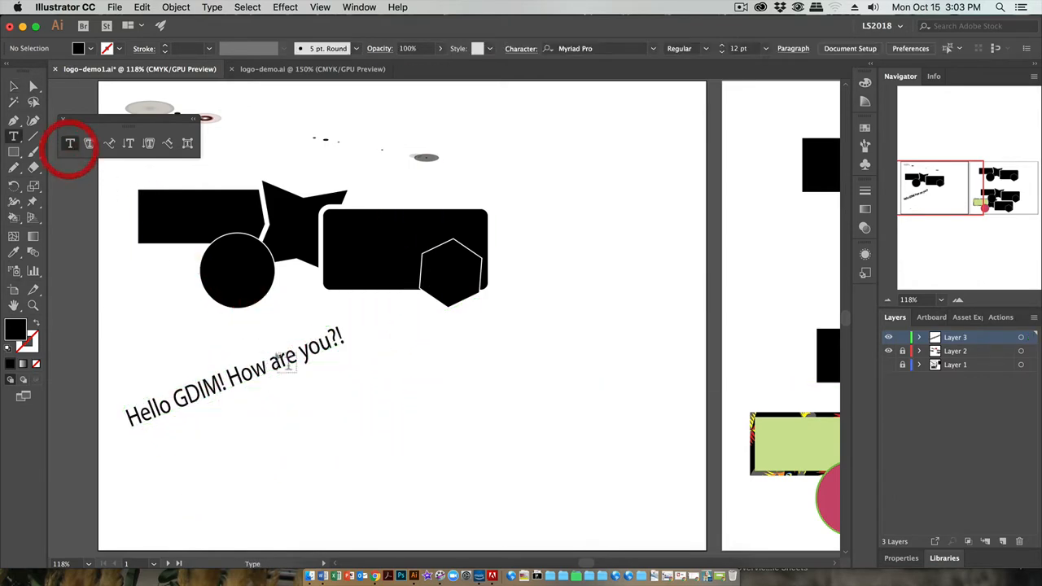
pyautogui.click(373, 398)
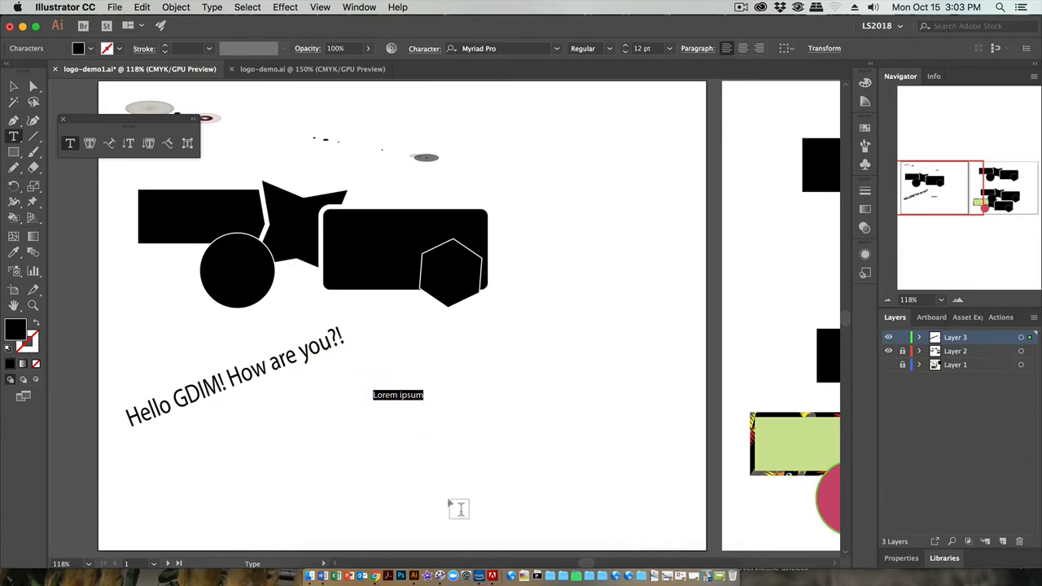
pyautogui.write("Hello, it's th")
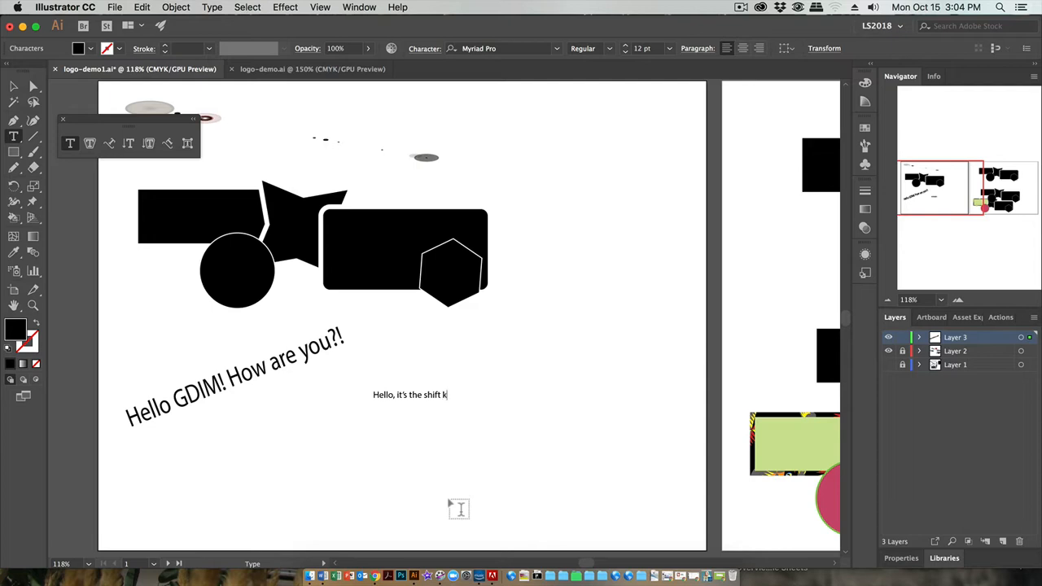
pyautogui.write('e shift key!')
# Step: Scale the "Hello, it's the shift key!" text proportionally to about 35 pt
pyautogui.click(11, 87)
pyautogui.click(459, 389)
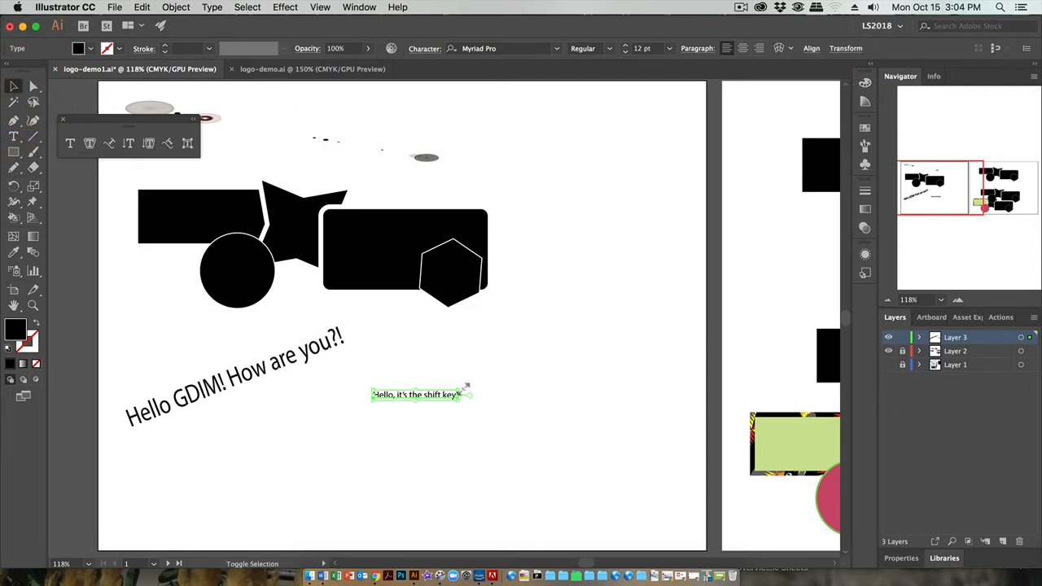
pyautogui.moveTo(458, 389); pyautogui.dragTo(624, 332)
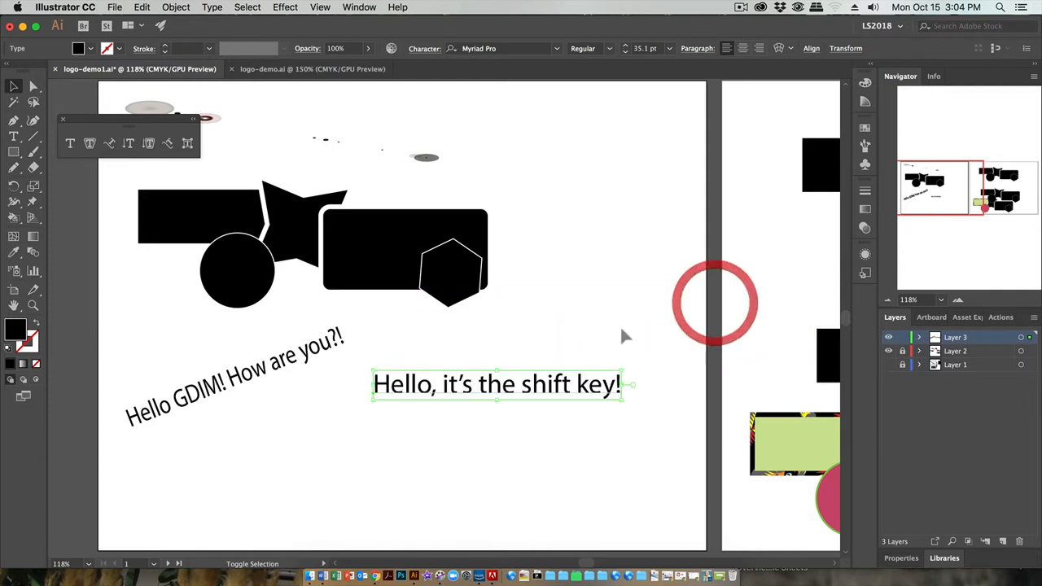
# Step: Move the "Hello, it's the shift key!" text directly beneath the slanted greeting
pyautogui.click(249, 377)
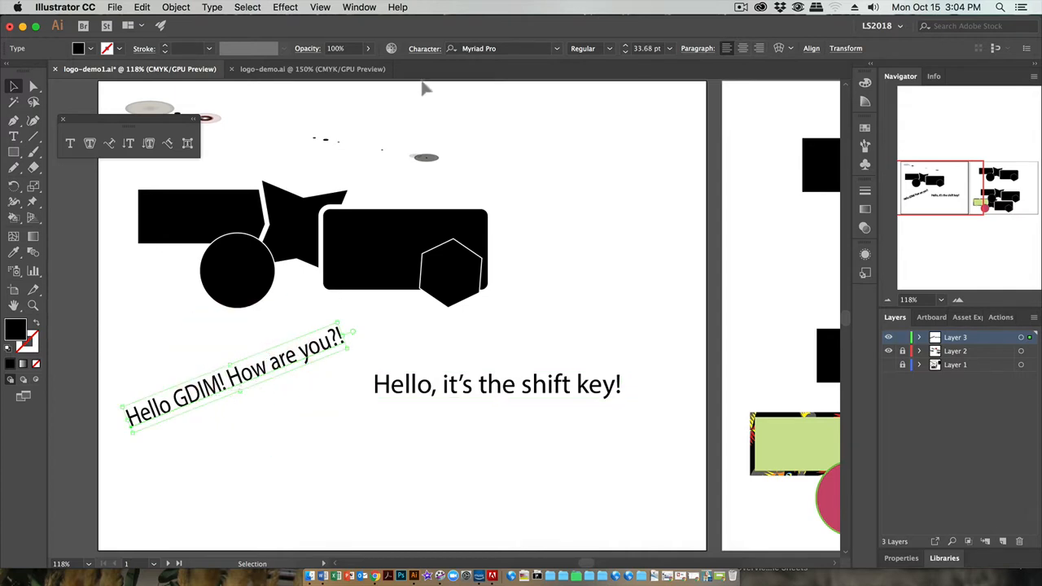
pyautogui.moveTo(456, 390); pyautogui.dragTo(379, 399)
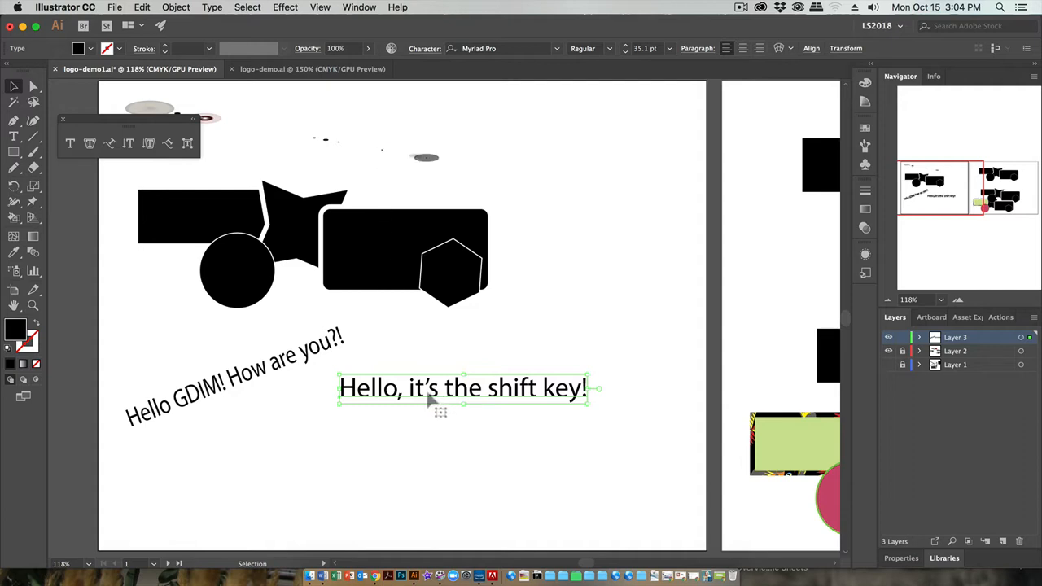
pyautogui.moveTo(428, 393); pyautogui.dragTo(218, 461)
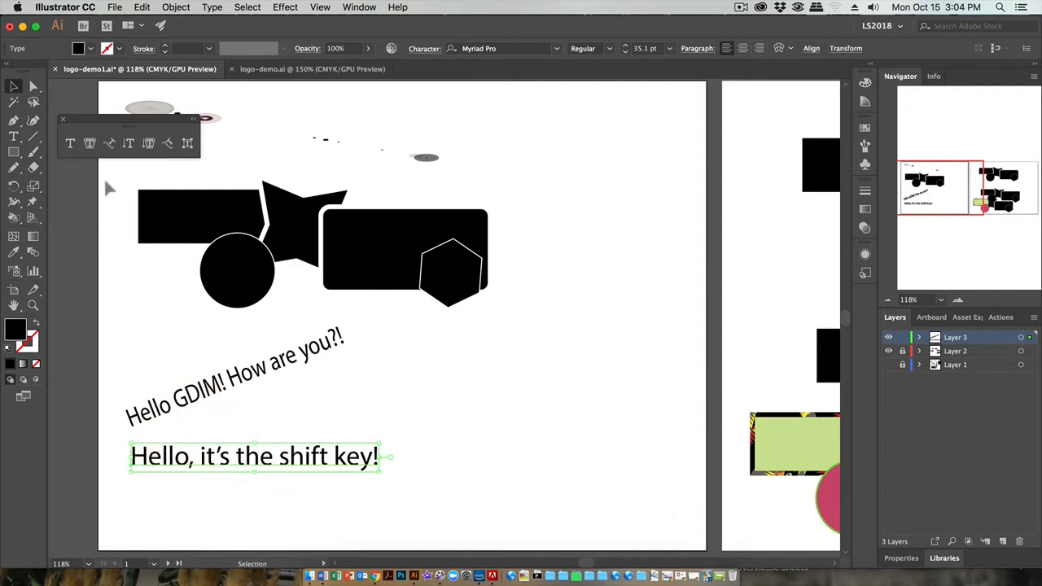
# Step: Create a paragraph text box about 2.64 by 1.28 in below the black rounded rectangle using the Type tool
pyautogui.click(71, 144)
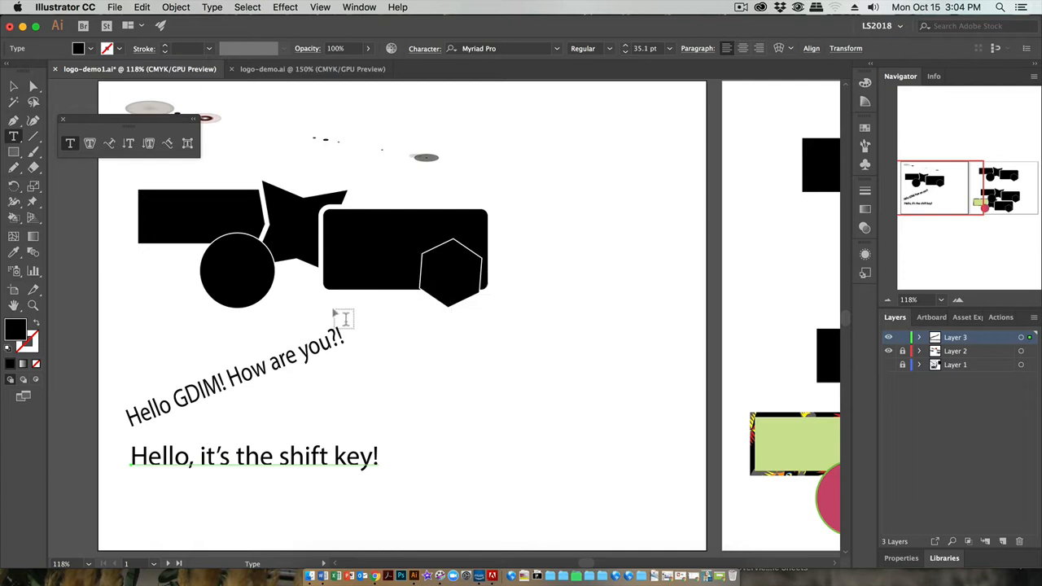
pyautogui.moveTo(328, 303); pyautogui.dragTo(489, 377)
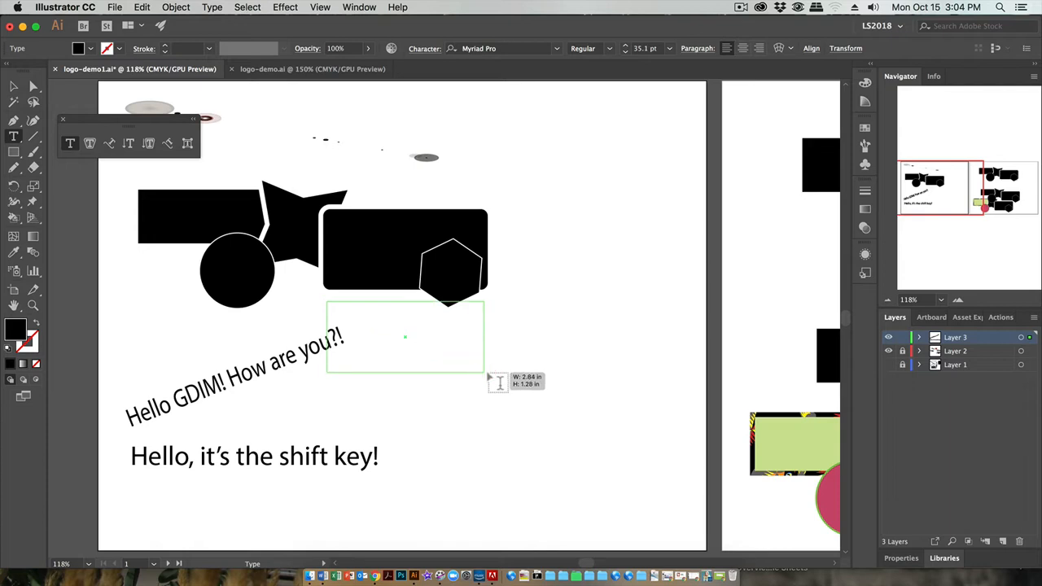
pyautogui.moveTo(487, 375); pyautogui.dragTo(487, 374)
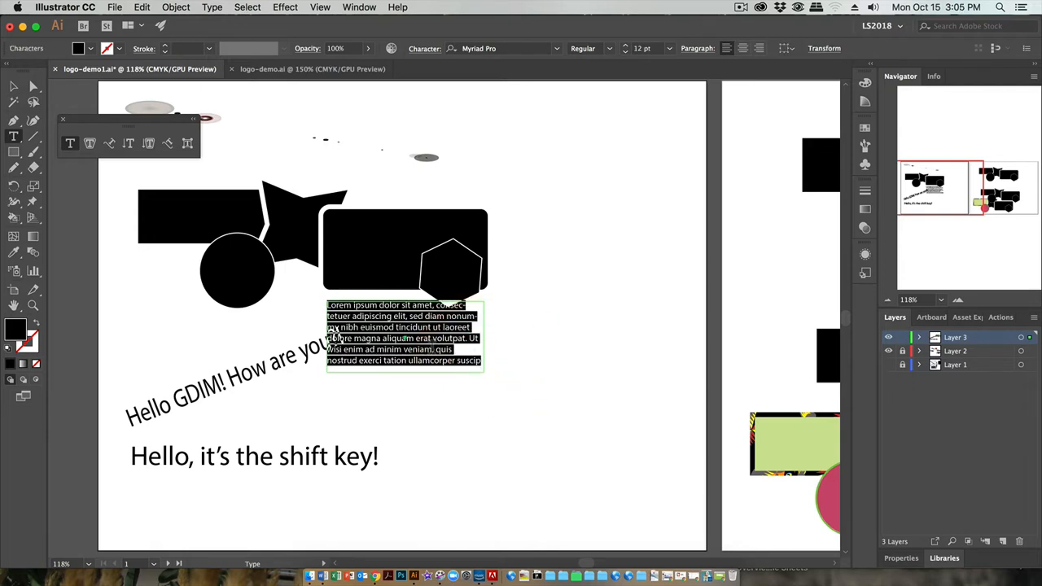
# Step: Replace the placeholder text in the text box with "Hello GDIM, see I'm in a text box now that wraps for me."
pyautogui.write('H')
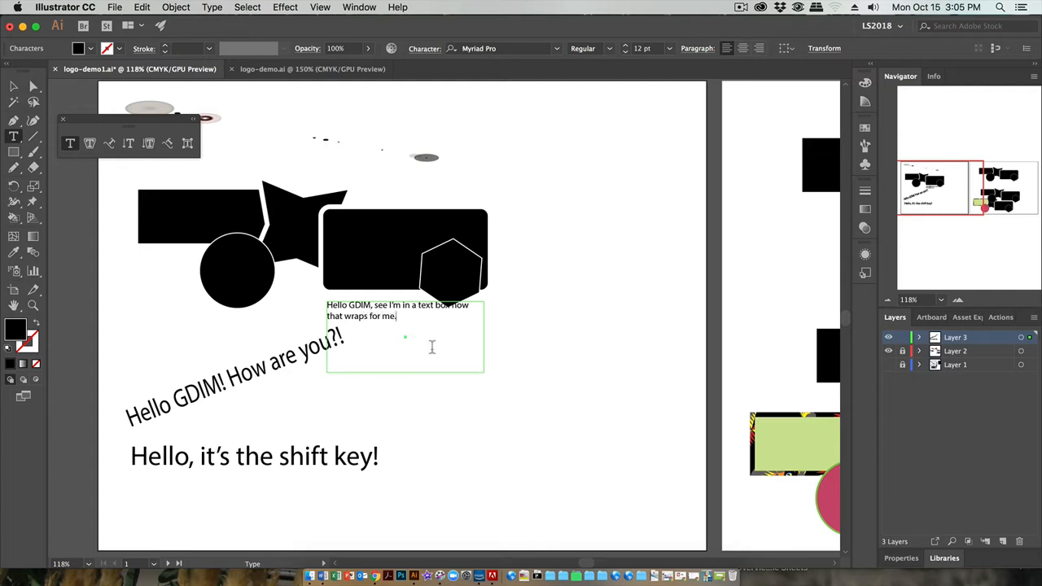
pyautogui.click(14, 86)
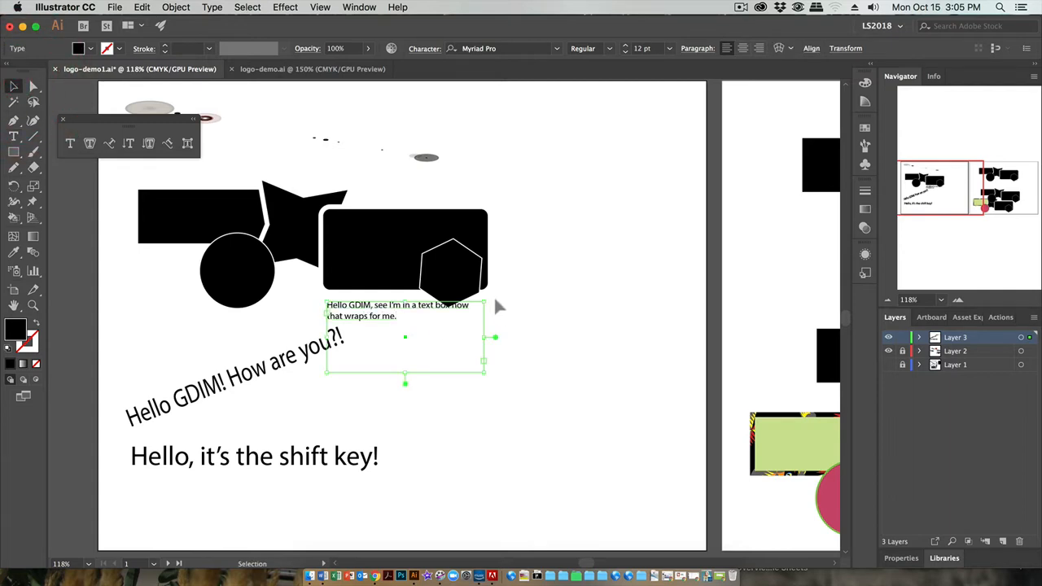
# Step: Rotate and shorten the text box into a near-square diamond placed below and right of the black rounded rectangle
pyautogui.moveTo(491, 299); pyautogui.dragTo(434, 253)
pyautogui.moveTo(423, 302); pyautogui.dragTo(547, 344)
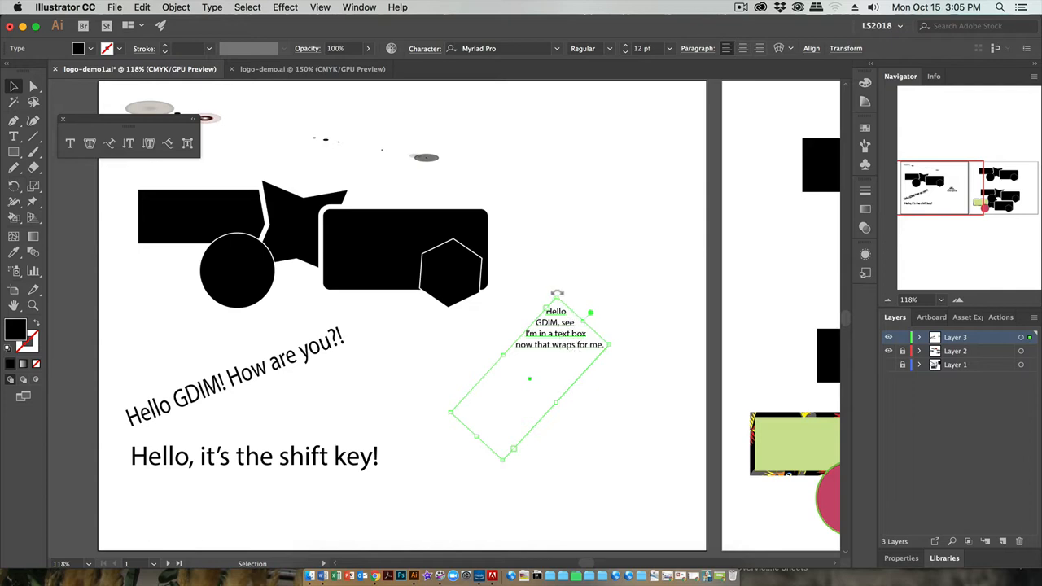
pyautogui.moveTo(558, 294); pyautogui.dragTo(505, 330)
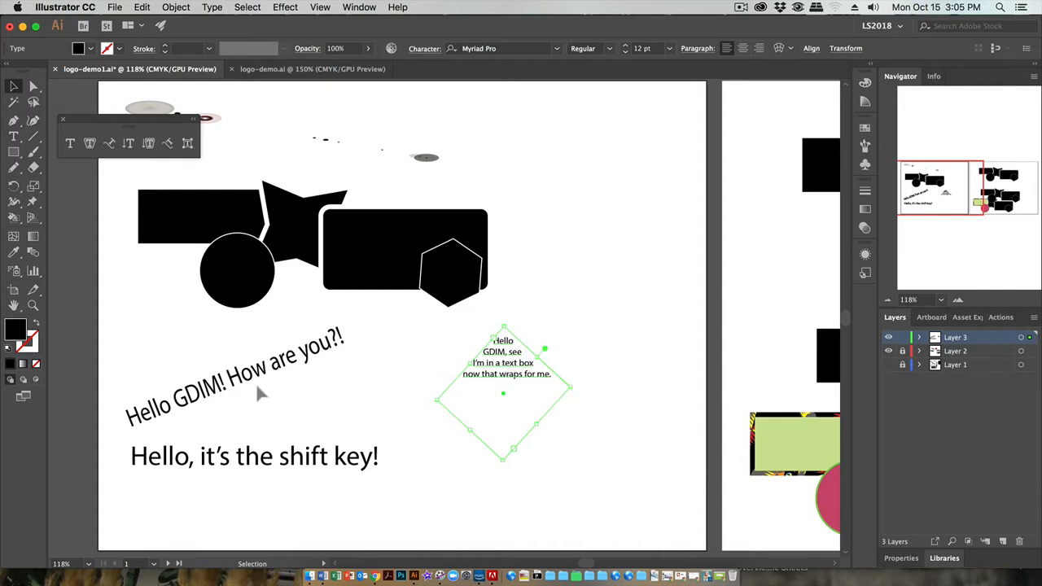
# Step: Rotate the "Hello, it's the shift key!" text to run roughly parallel to the slanted greeting above it
pyautogui.click(269, 457)
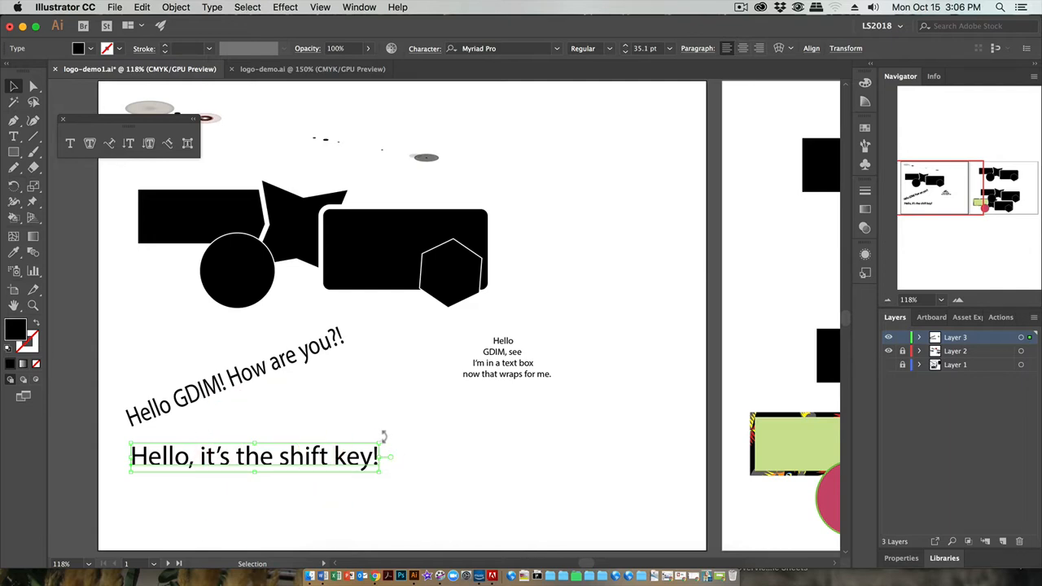
pyautogui.moveTo(383, 437); pyautogui.dragTo(368, 386)
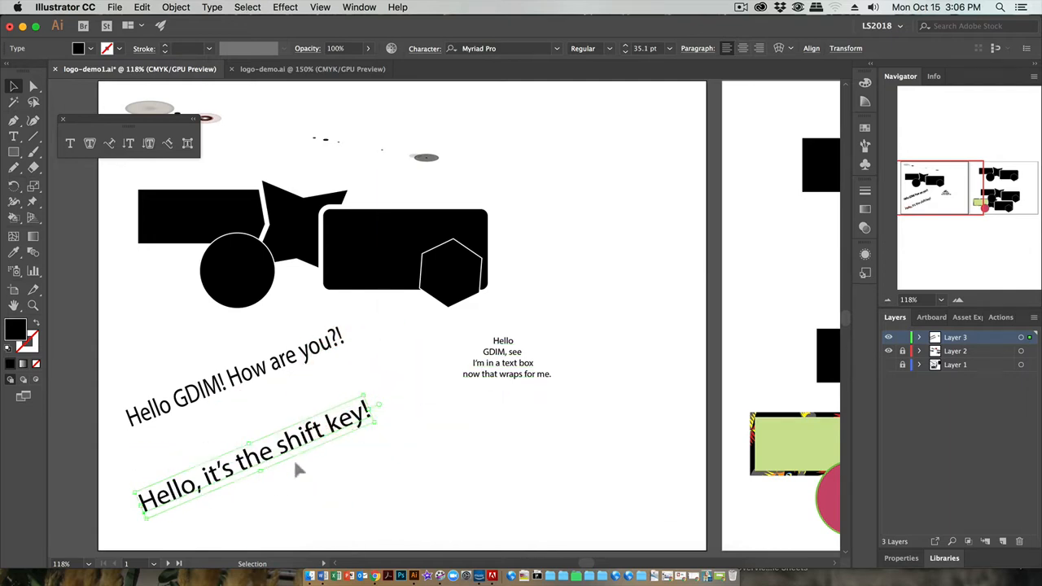
pyautogui.click(516, 385)
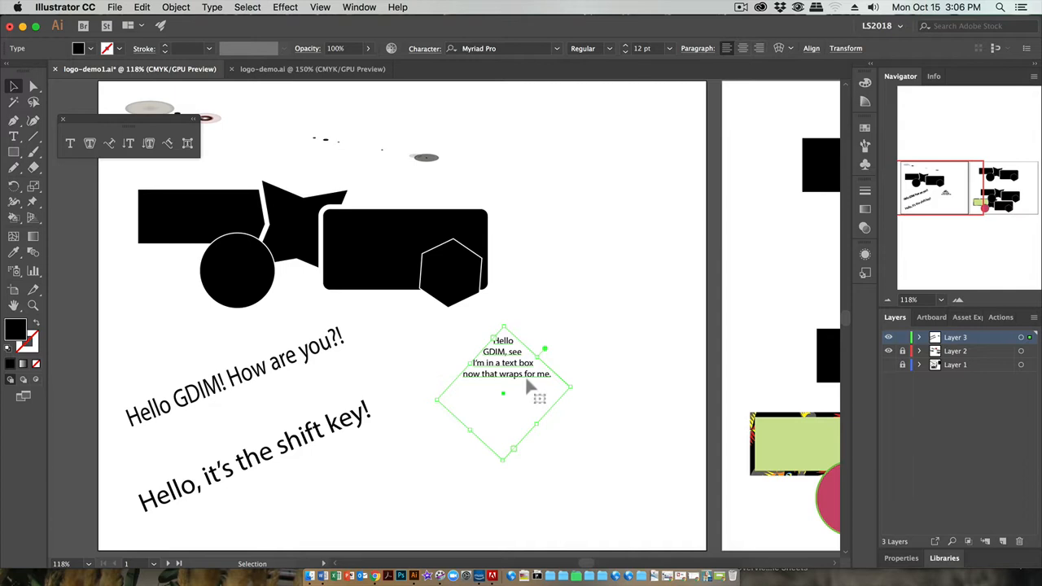
# Step: Draw a black five-pointed star about 2.86 by 2.78 in, right of and above the rounded rectangle
pyautogui.moveTo(14, 154); pyautogui.dragTo(51, 214)
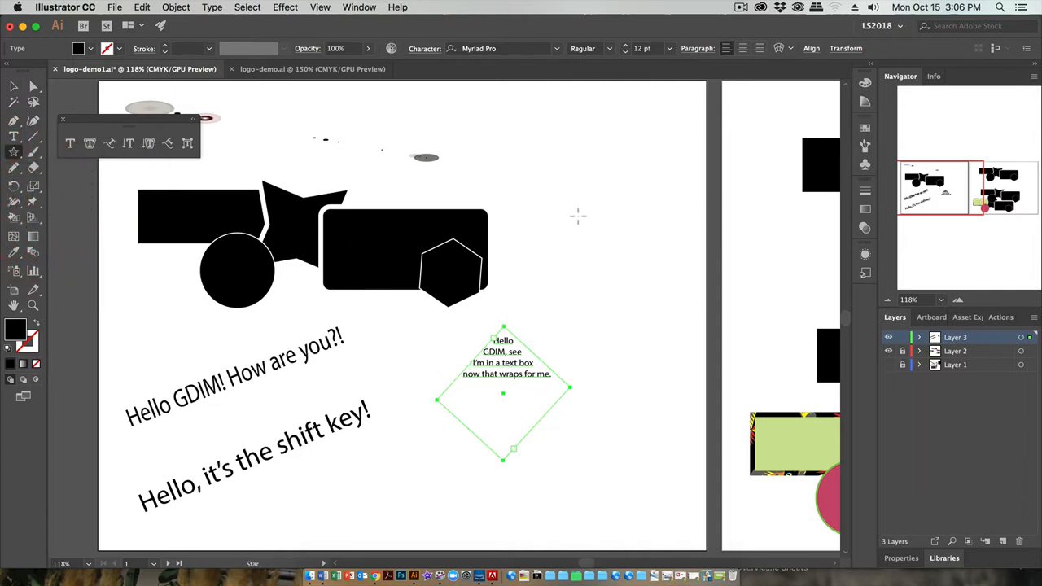
pyautogui.moveTo(572, 210); pyautogui.dragTo(627, 267)
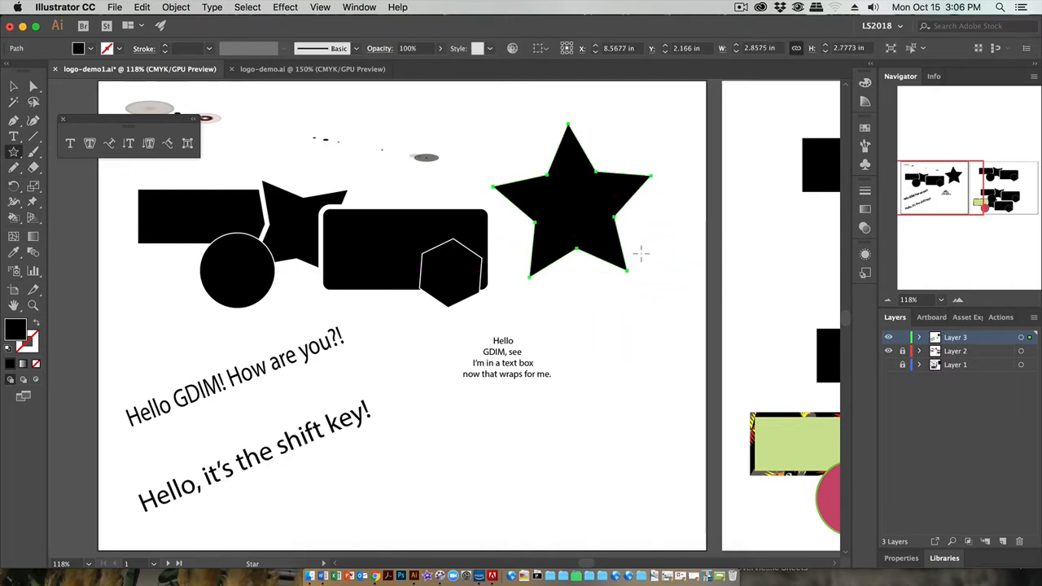
pyautogui.click(13, 86)
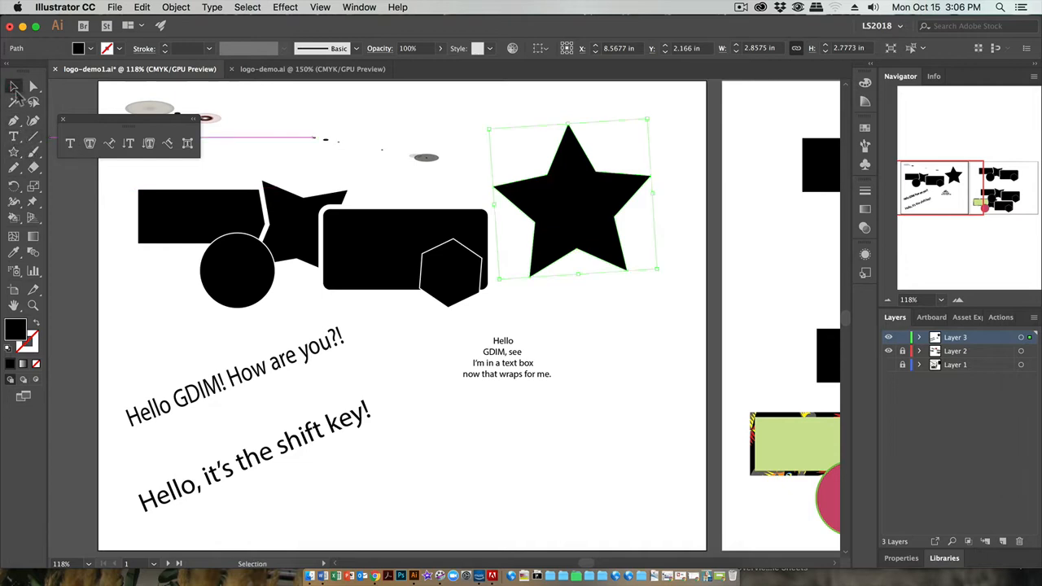
# Step: Copy all the text inside the diamond-shaped text box
pyautogui.click(515, 371)
pyautogui.doubleClick(514, 371)
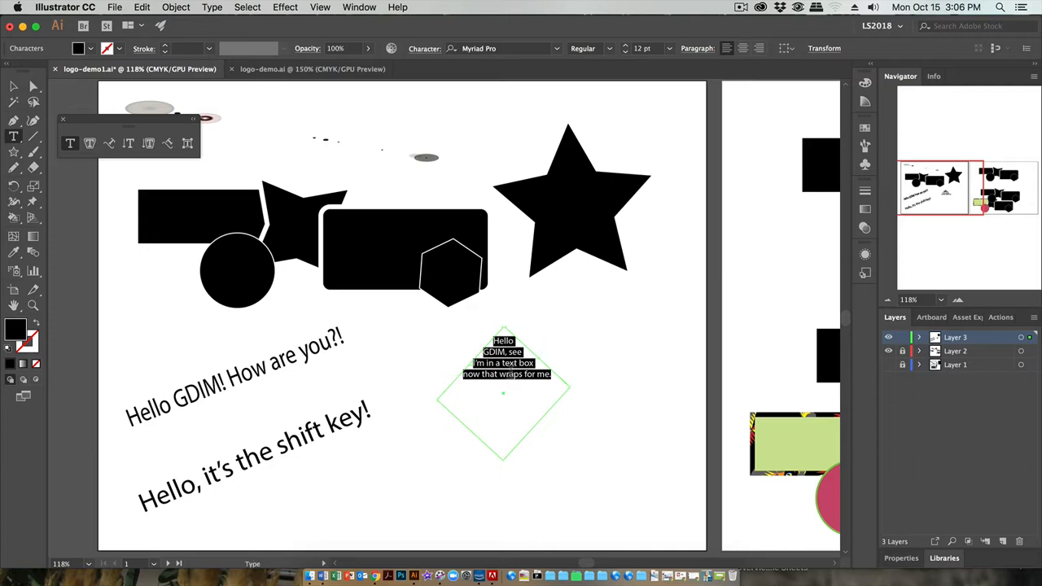
pyautogui.click(141, 7)
pyautogui.click(154, 67)
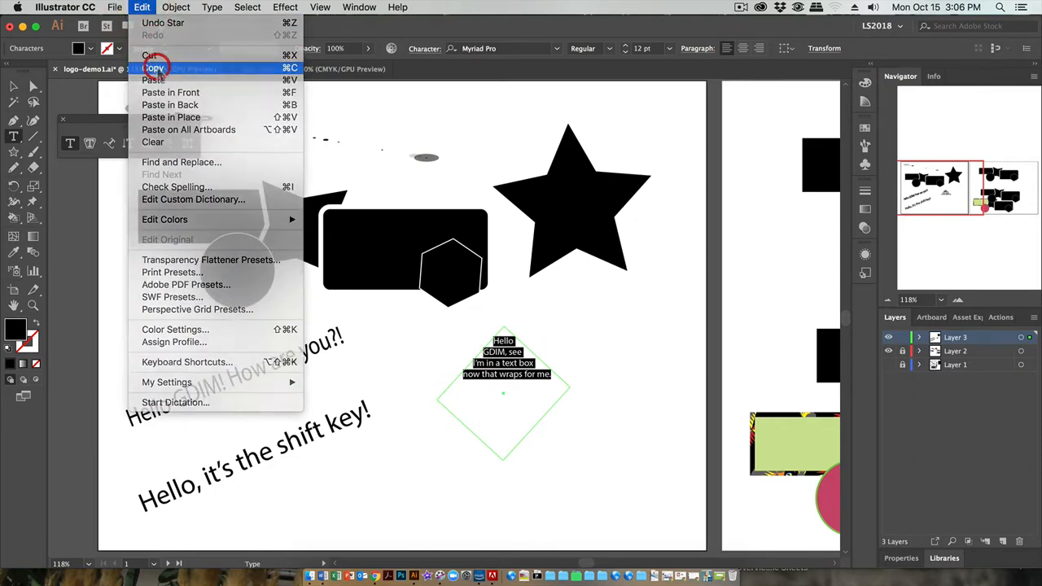
pyautogui.click(13, 87)
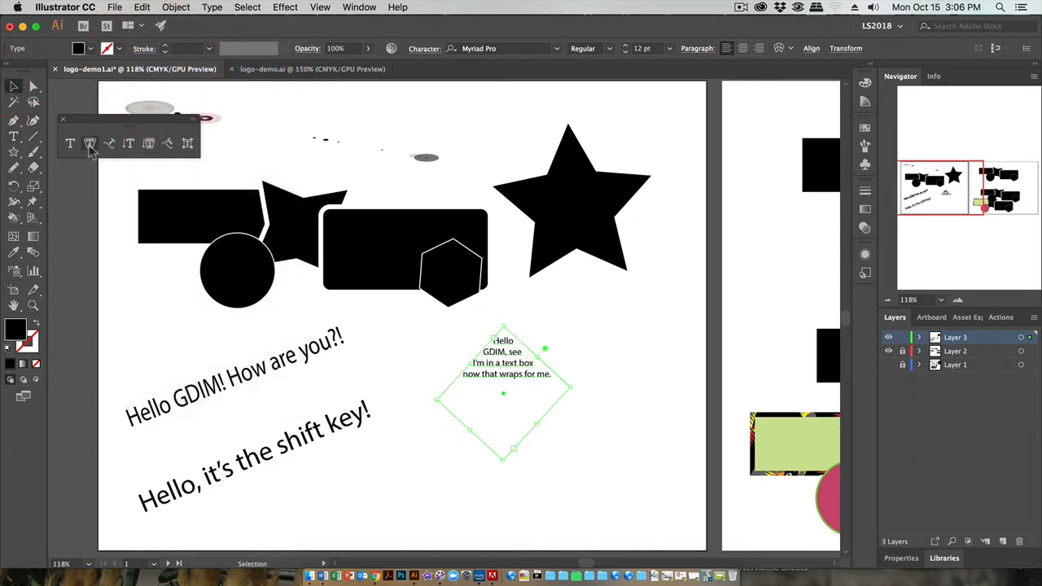
# Step: Turn the star into a text container with the Area Type tool and replace its placeholder with the copied text
pyautogui.click(89, 144)
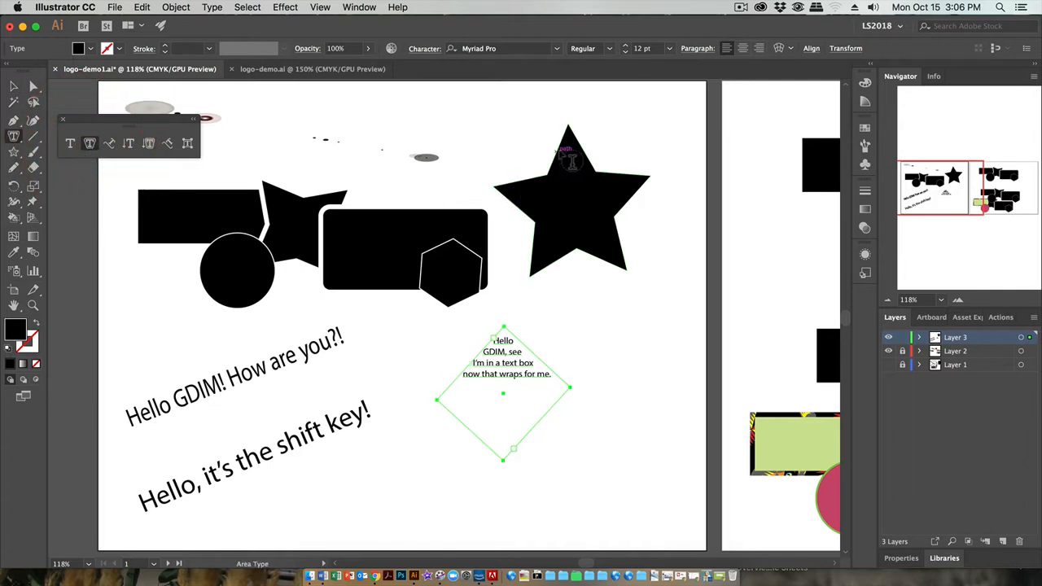
pyautogui.click(574, 149)
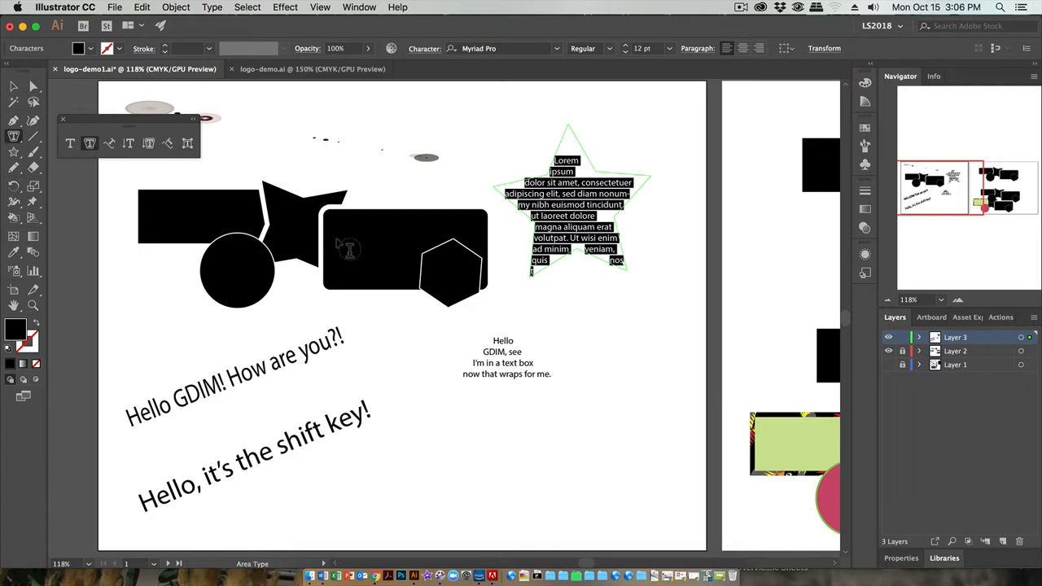
pyautogui.press('Escape')
pyautogui.press('super+v')
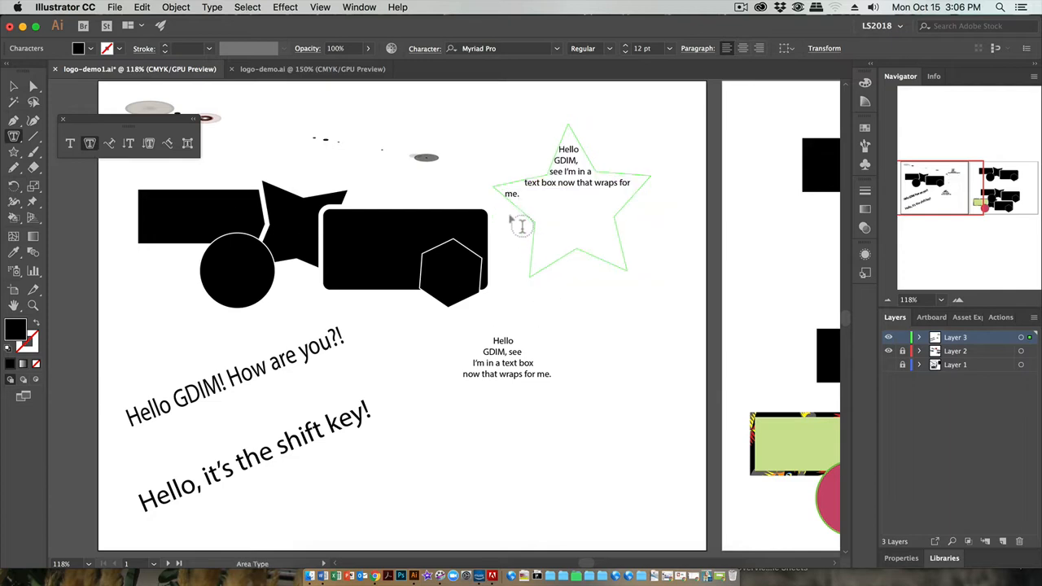
# Step: Paste three more copies of the text to fill the star, and deselect it
pyautogui.press('super+v')
pyautogui.press('super+v')
pyautogui.press('super+v')
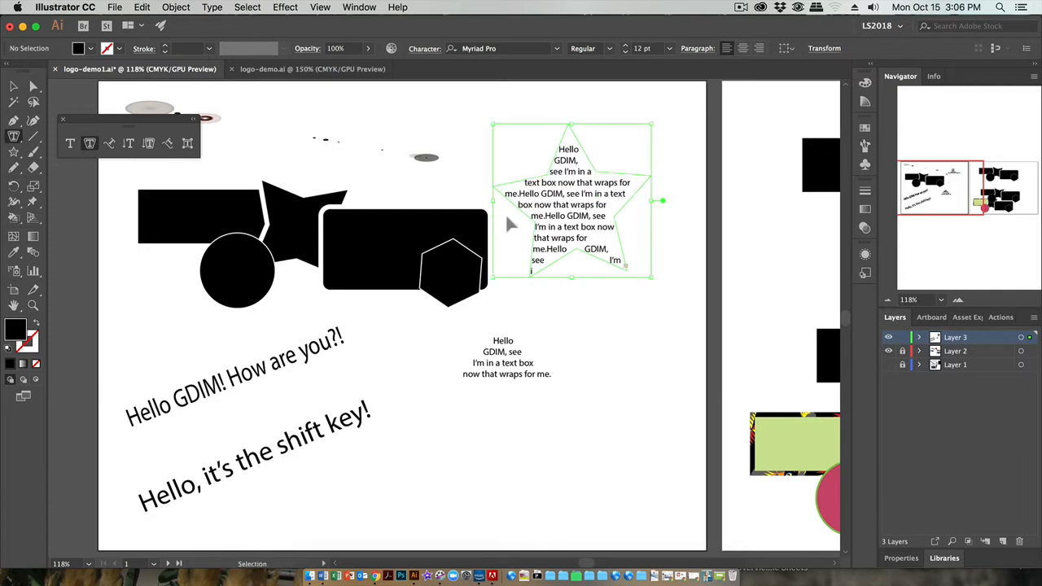
pyautogui.press('Escape')
pyautogui.click(14, 85)
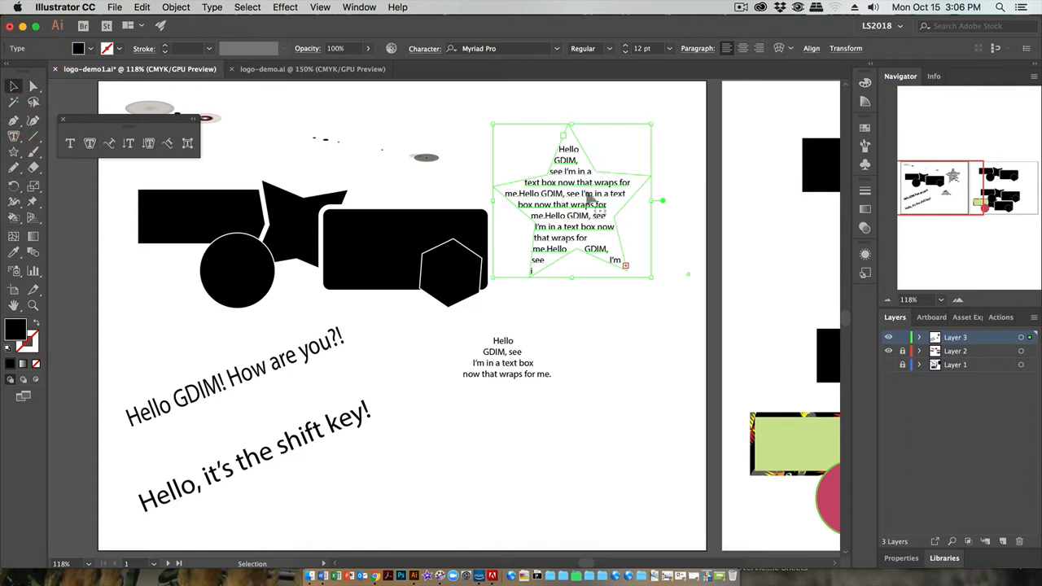
pyautogui.click(652, 342)
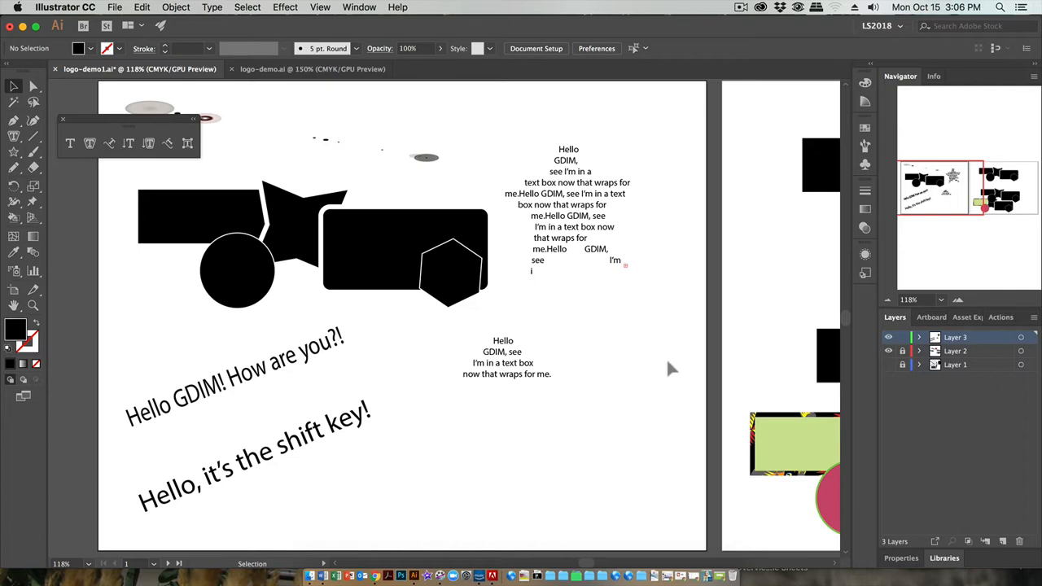
# Step: Justify all lines of the star's text
pyautogui.press('super+z')
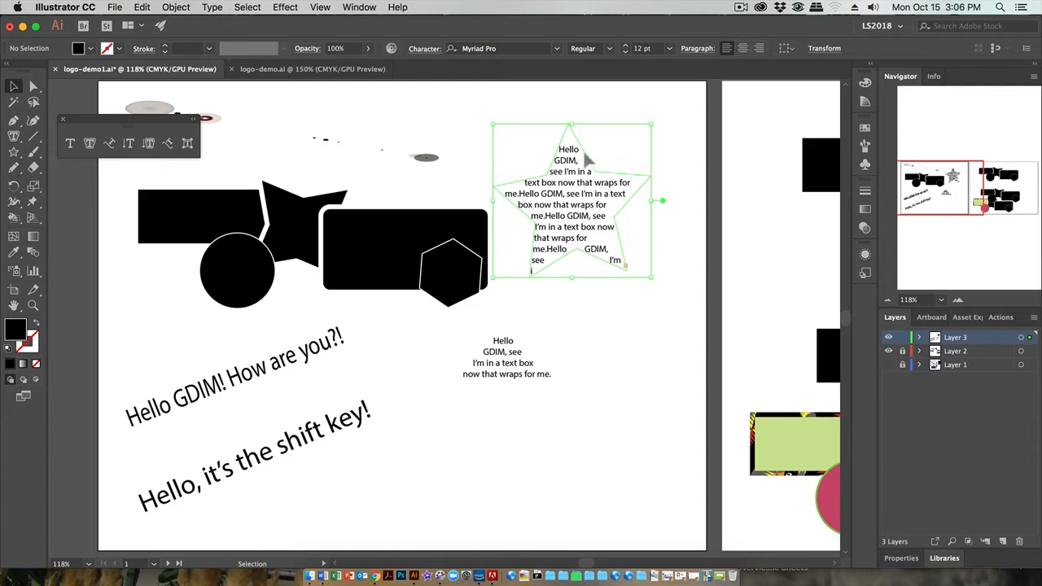
pyautogui.click(697, 50)
pyautogui.click(702, 73)
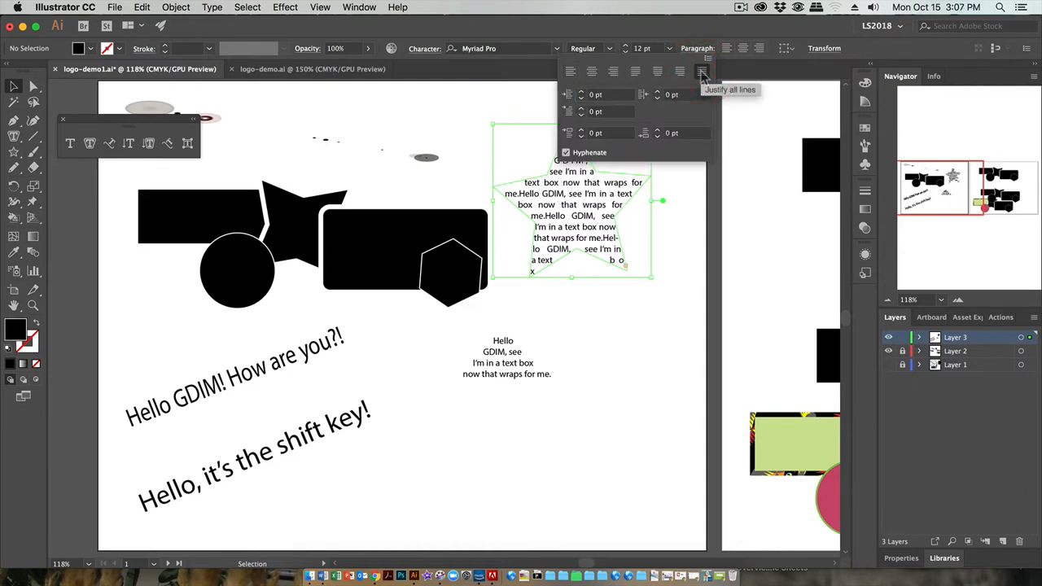
pyautogui.click(697, 48)
pyautogui.click(687, 104)
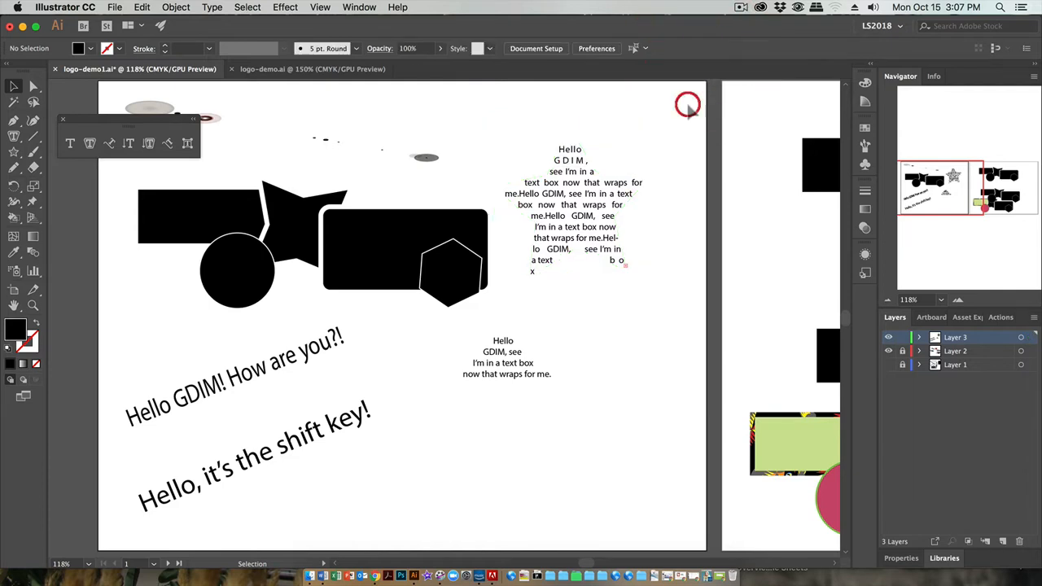
# Step: Reduce the font size of the star's text to 8 pt
pyautogui.click(596, 181)
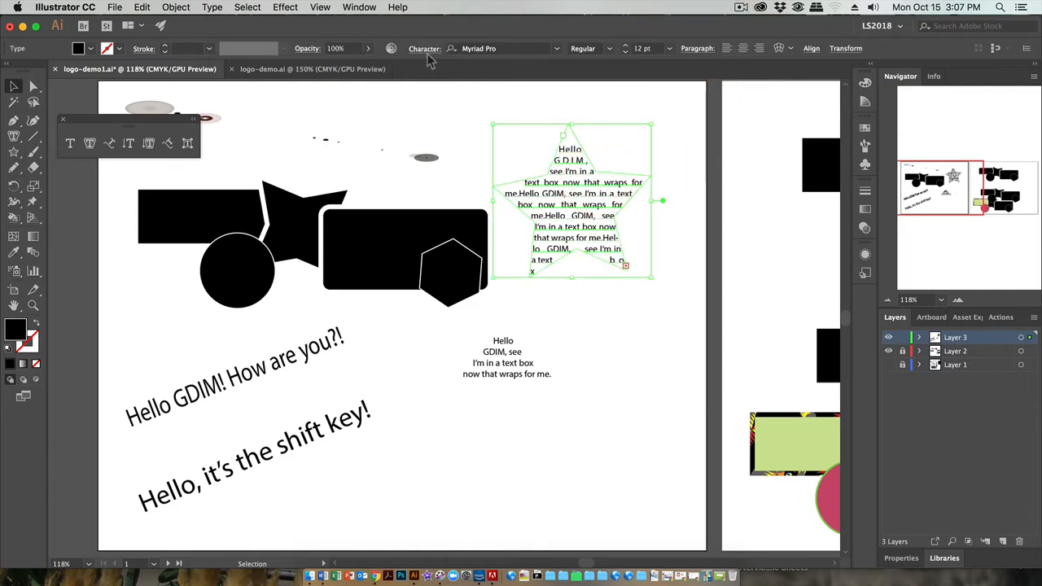
pyautogui.click(626, 52)
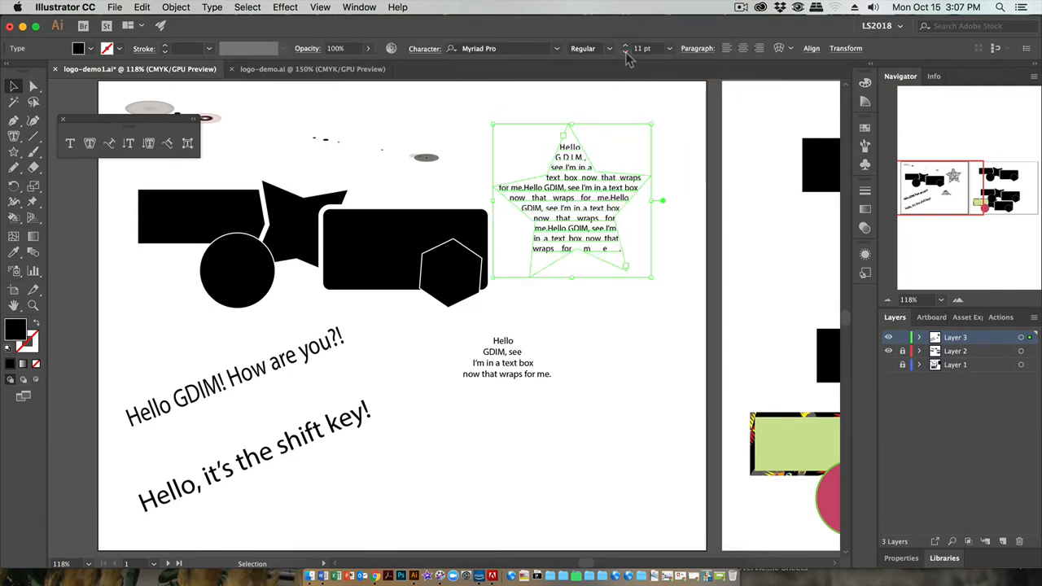
pyautogui.click(625, 52)
pyautogui.click(626, 52)
pyautogui.click(625, 52)
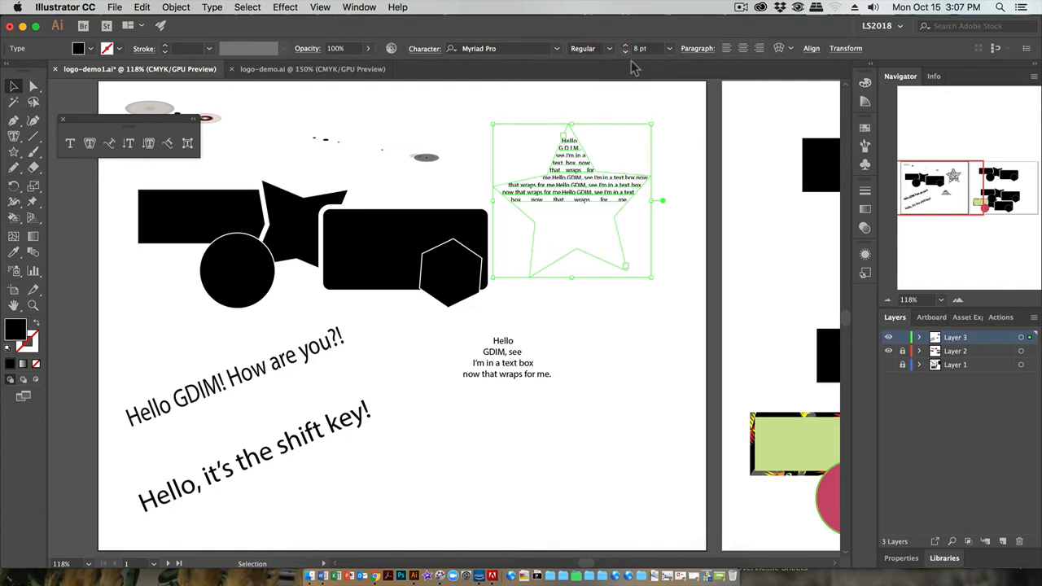
pyautogui.click(661, 120)
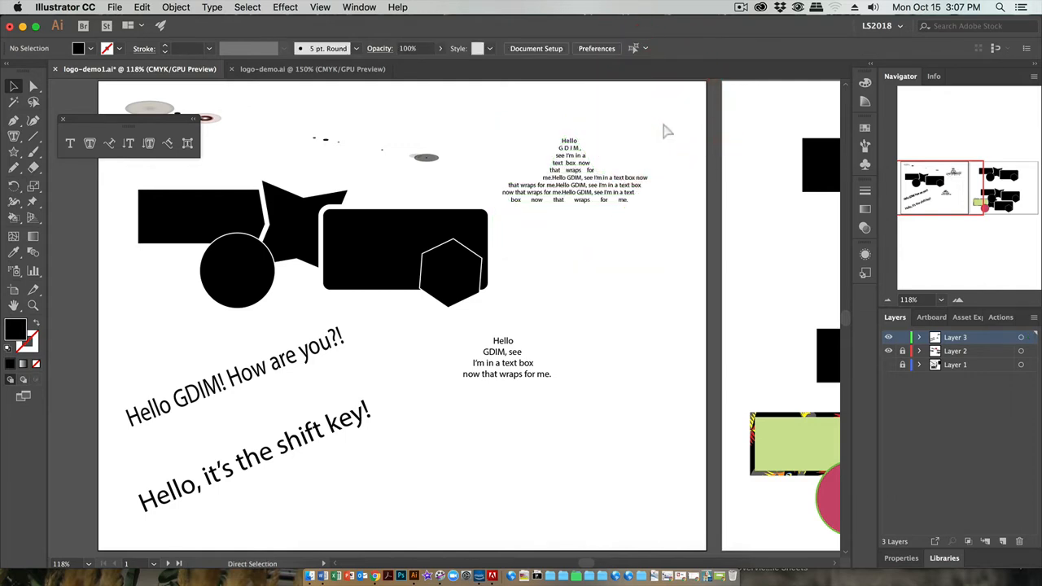
# Step: Undo the star's text edits back to the solid black shape and move the star nearer the artboard's upper right corner
pyautogui.press('super+z')
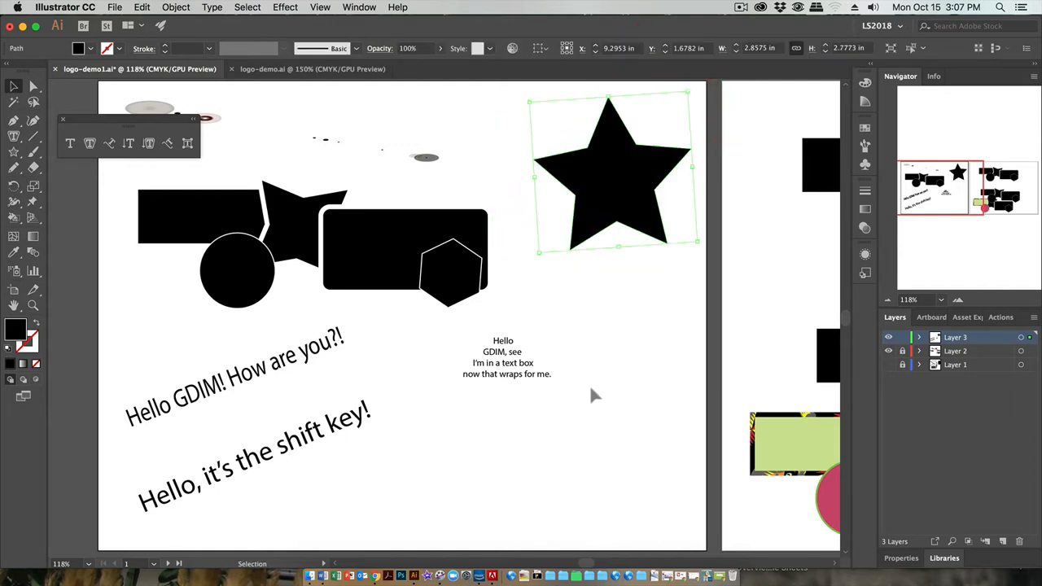
# Step: Paste three more copies of the sentence at the end of the text in the diamond-shaped text box
pyautogui.click(504, 372)
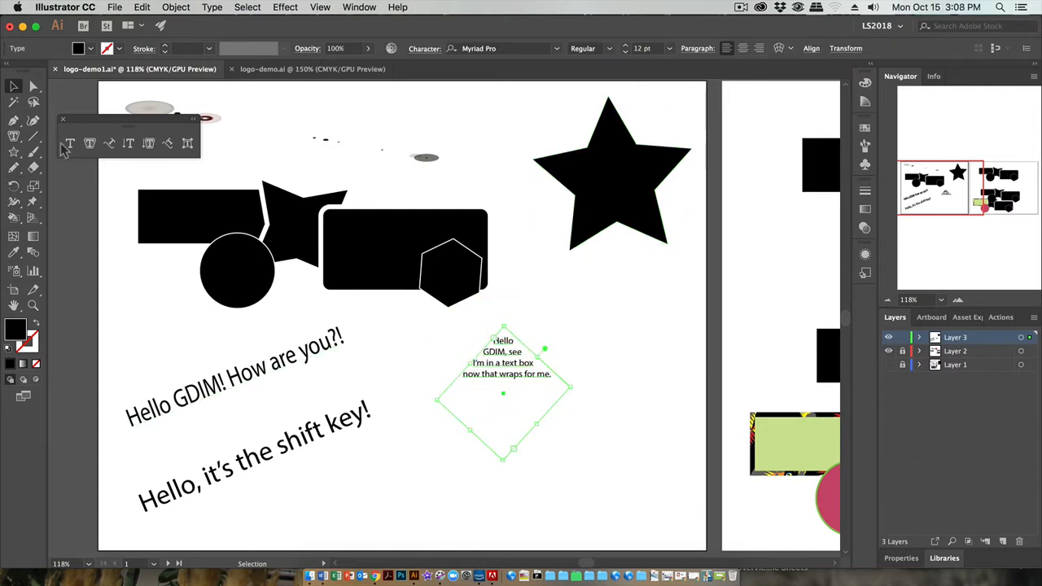
pyautogui.doubleClick(537, 374)
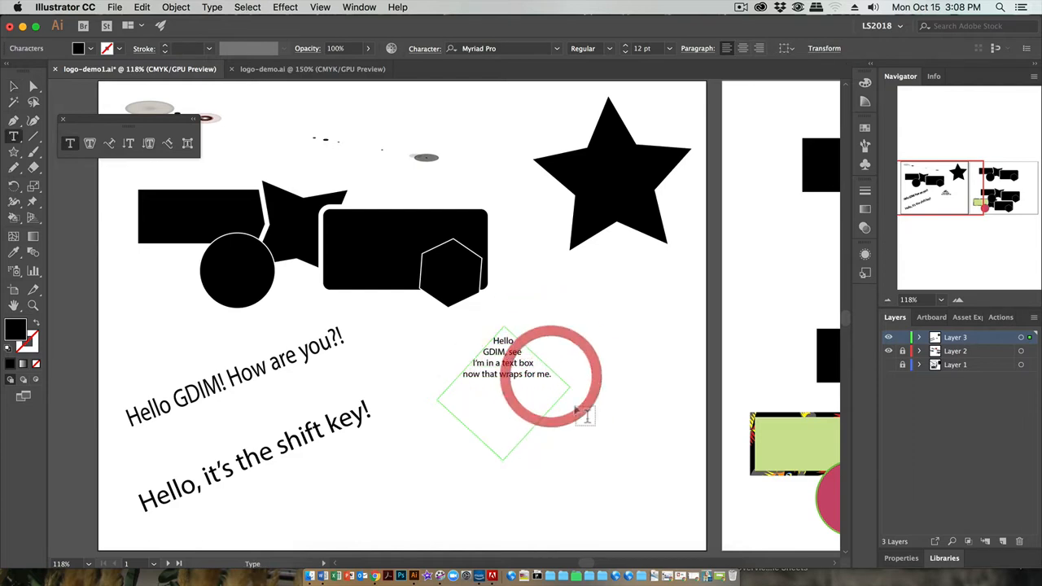
pyautogui.press('super+v')
pyautogui.press('super+v')
pyautogui.press('super+v')
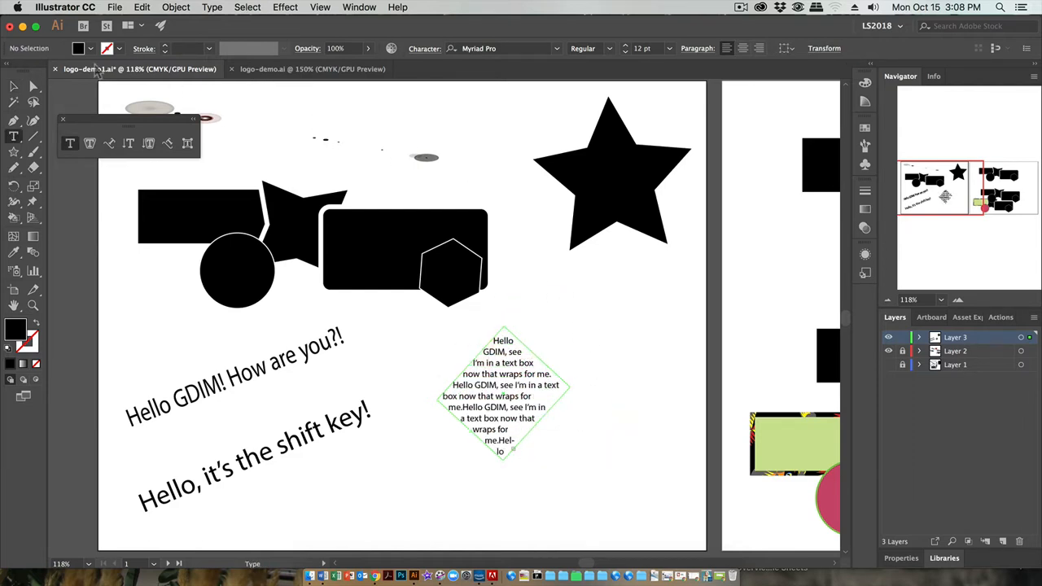
pyautogui.click(13, 85)
pyautogui.click(664, 379)
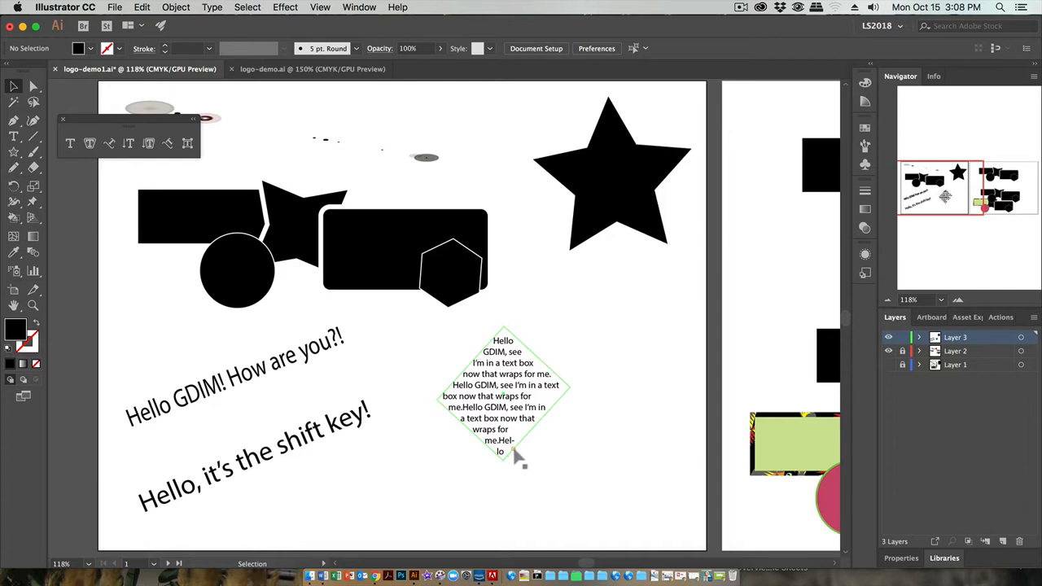
# Step: Reduce the font size of the diamond-shaped text box's text to 9 pt
pyautogui.click(495, 407)
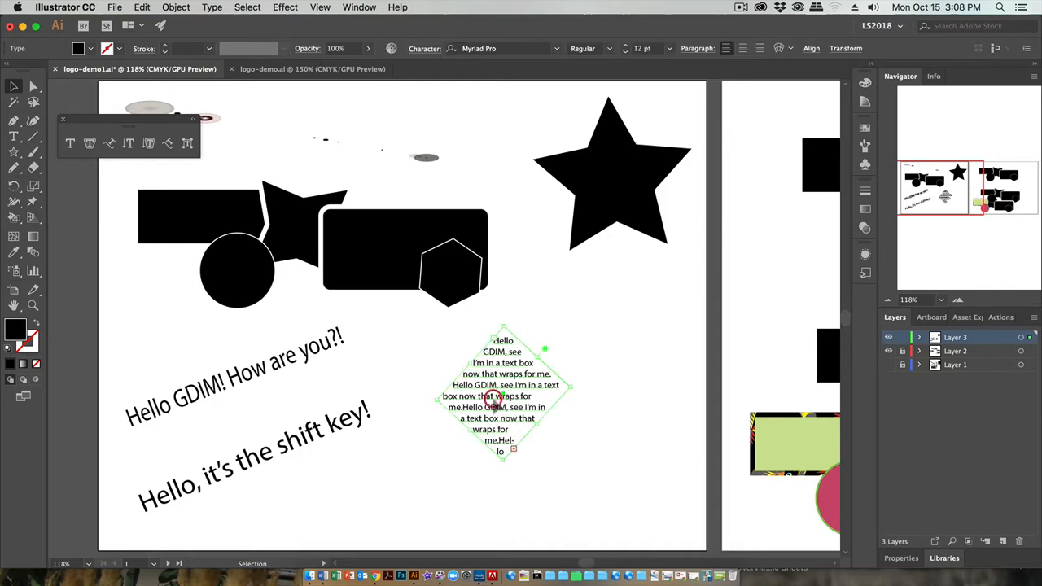
pyautogui.click(425, 49)
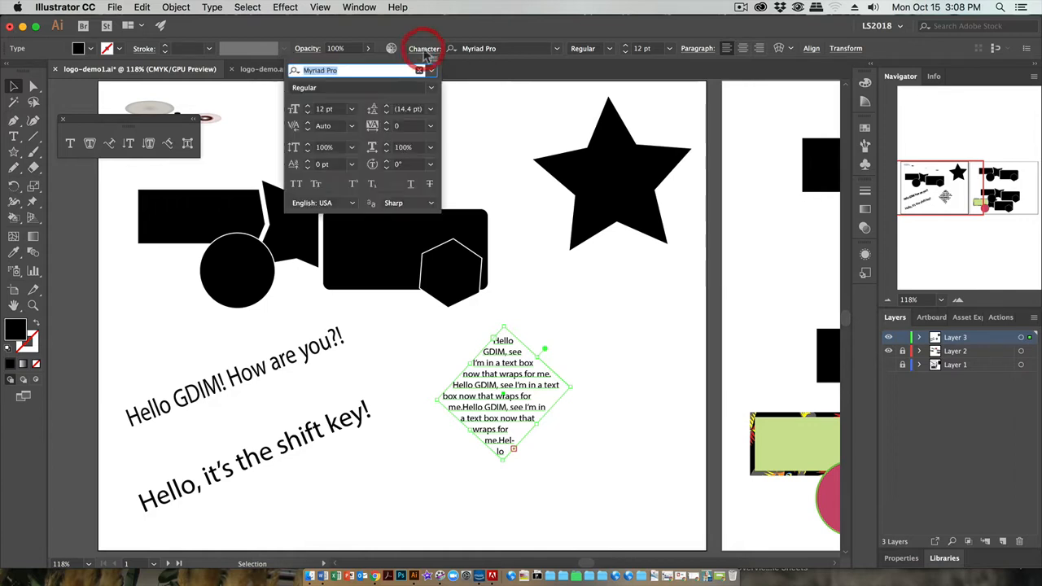
pyautogui.click(308, 113)
pyautogui.click(308, 112)
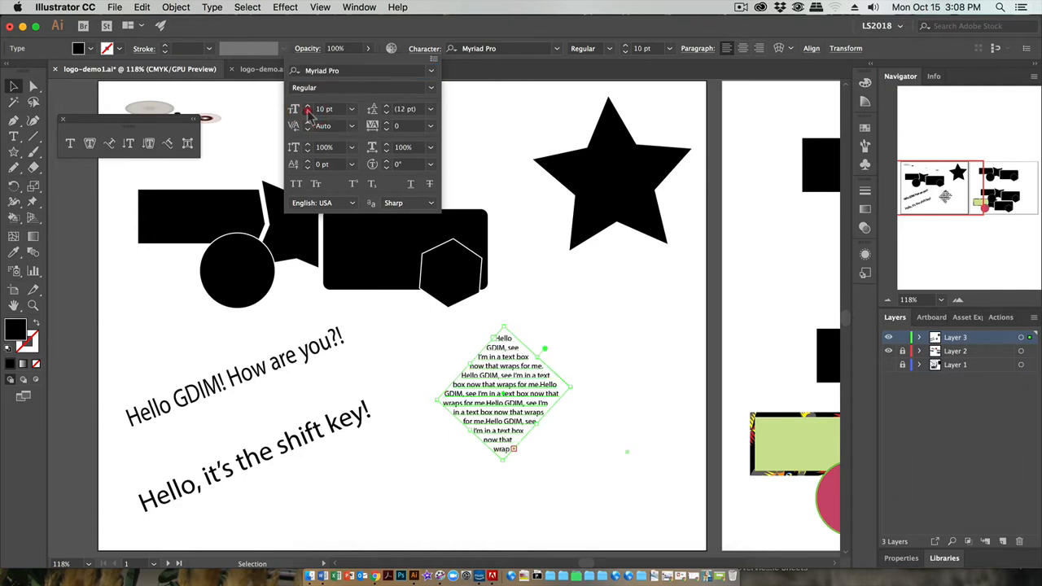
pyautogui.click(308, 112)
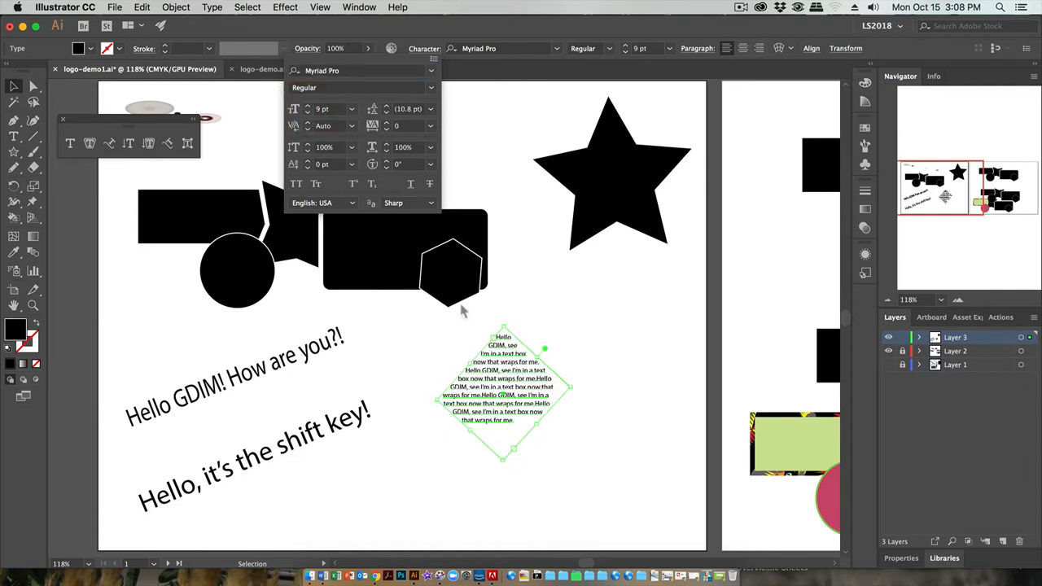
# Step: Set the font size of the diamond-shaped text box's text to 9.5 pt
pyautogui.click(308, 107)
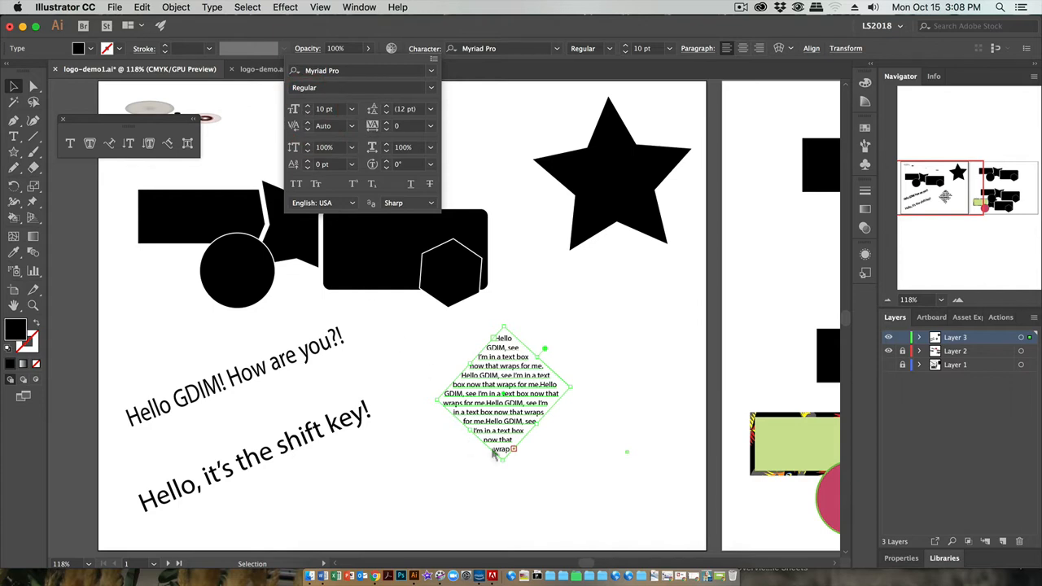
pyautogui.click(308, 112)
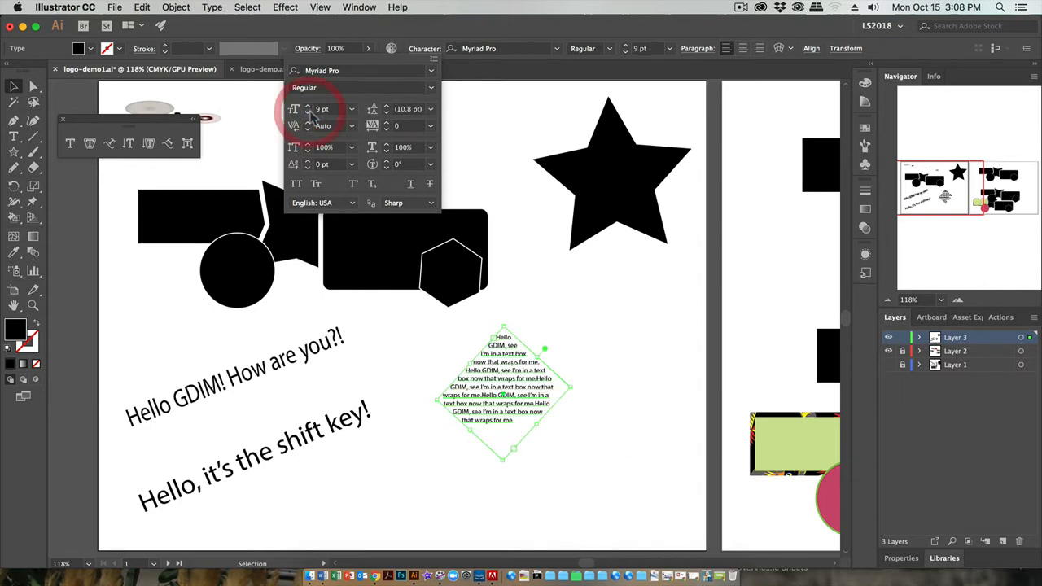
pyautogui.click(307, 108)
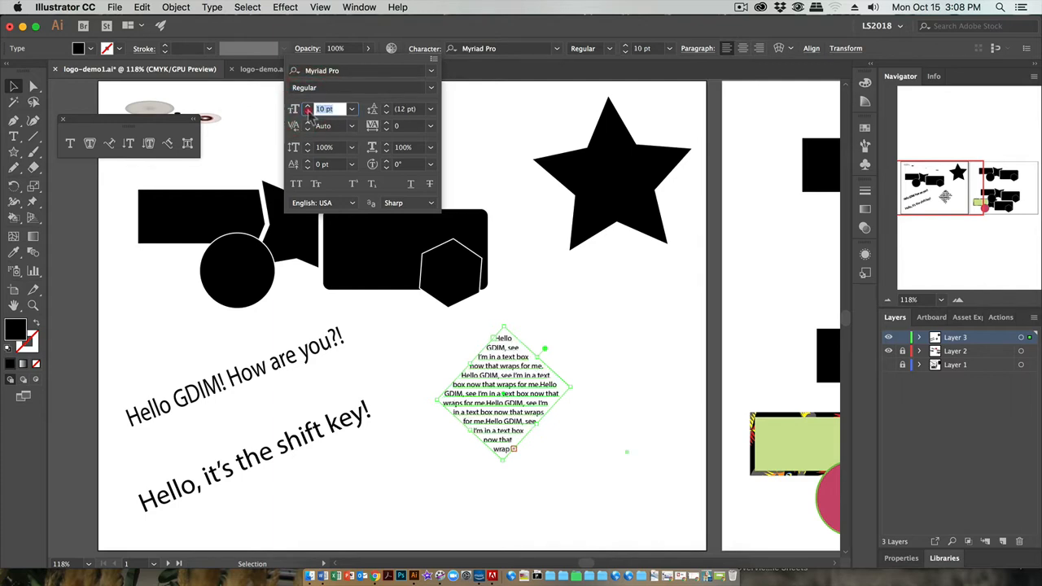
pyautogui.click(317, 109)
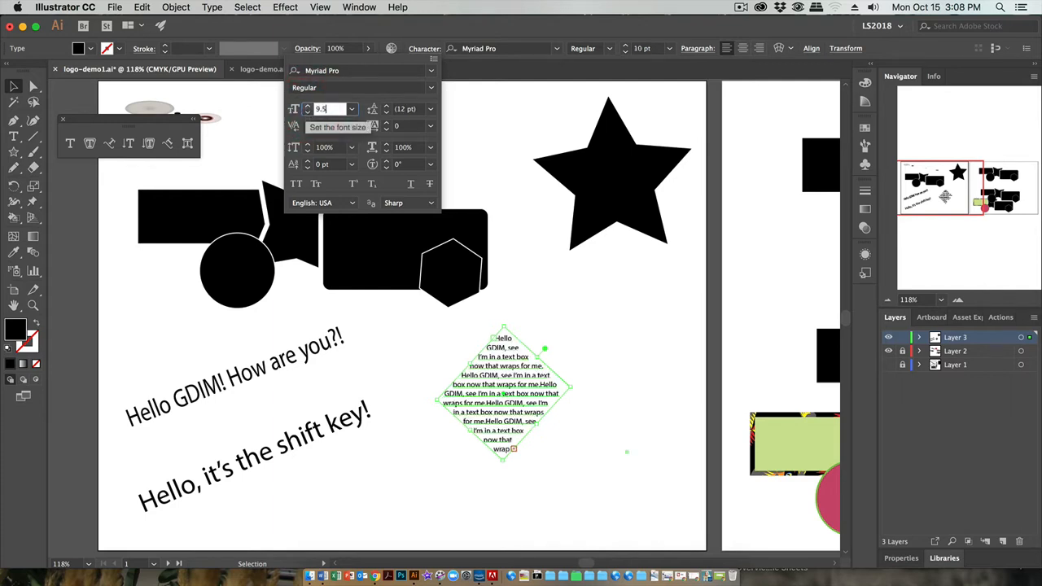
pyautogui.press('Return')
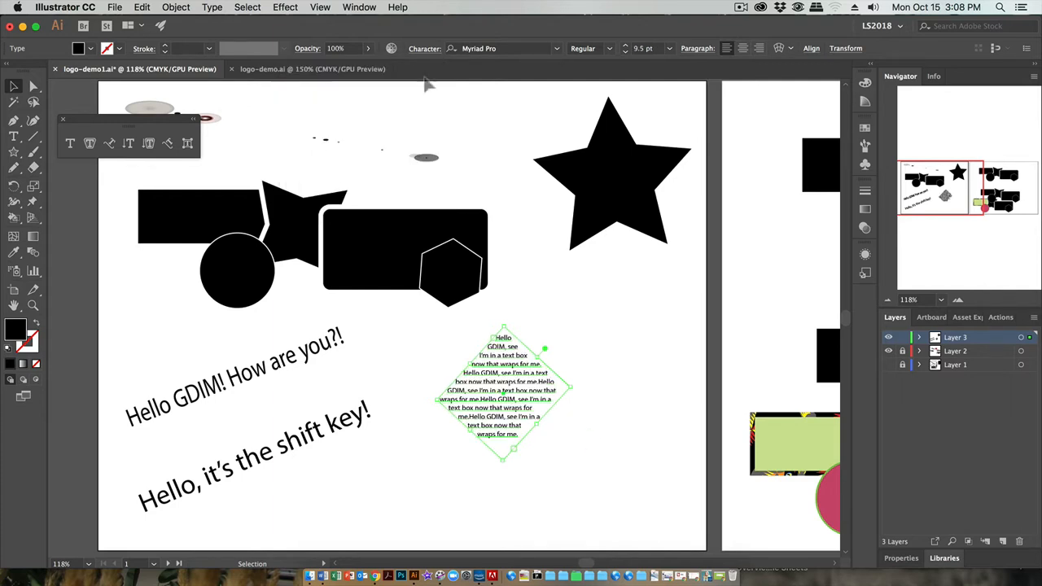
# Step: Browse the font list with live previews and set the diamond-shaped text box's text to Helvetica Bold
pyautogui.click(425, 48)
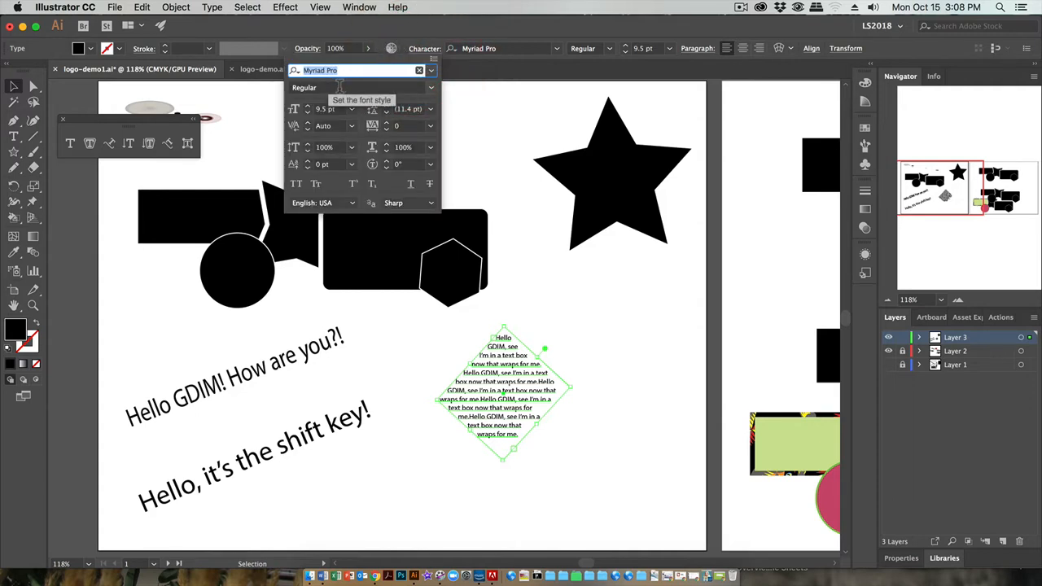
pyautogui.click(431, 71)
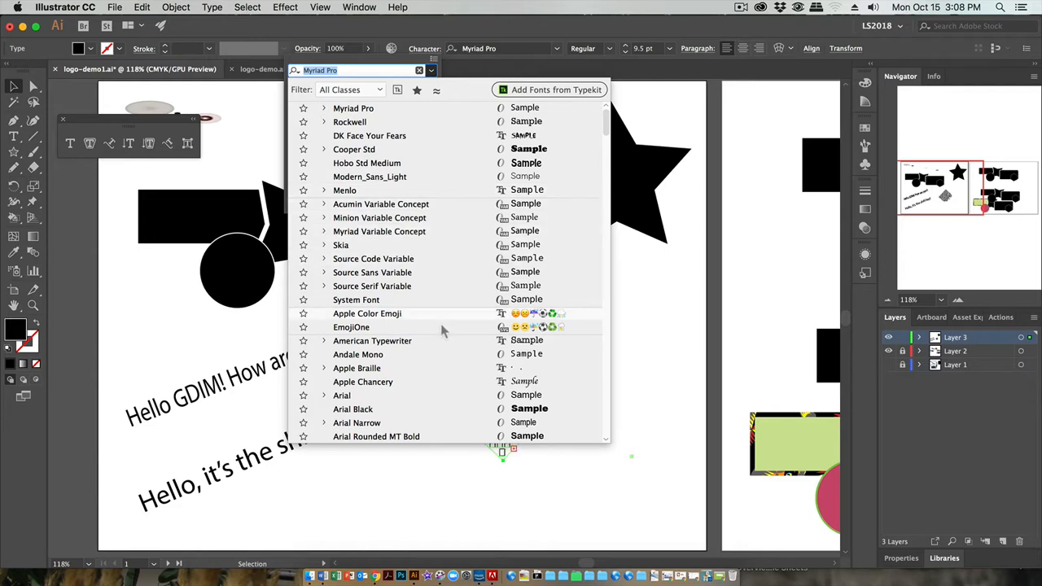
pyautogui.scroll(-3, 439, 342)
pyautogui.scroll(-3, 440, 348)
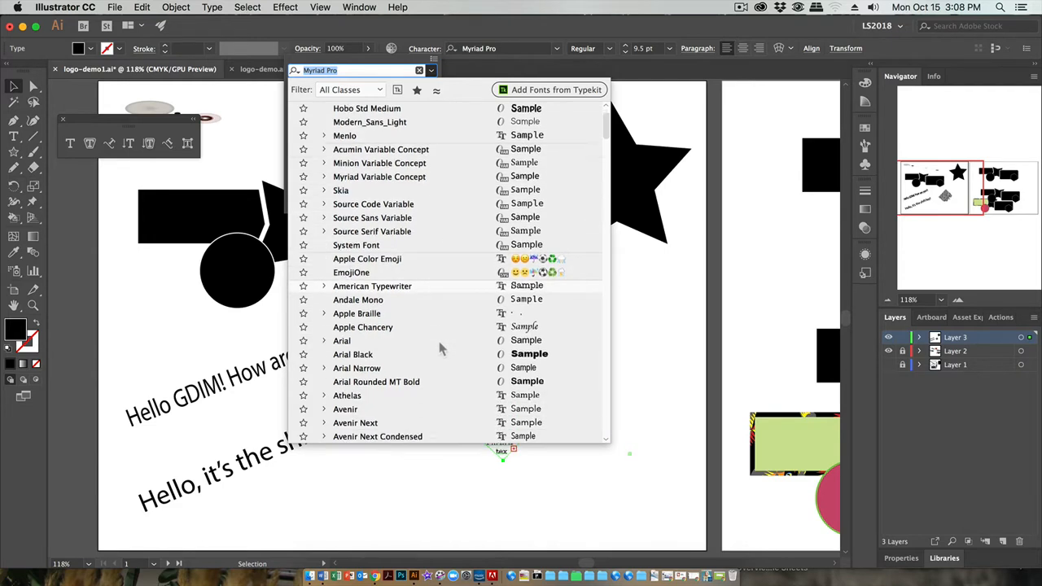
pyautogui.scroll(-8, 430, 342)
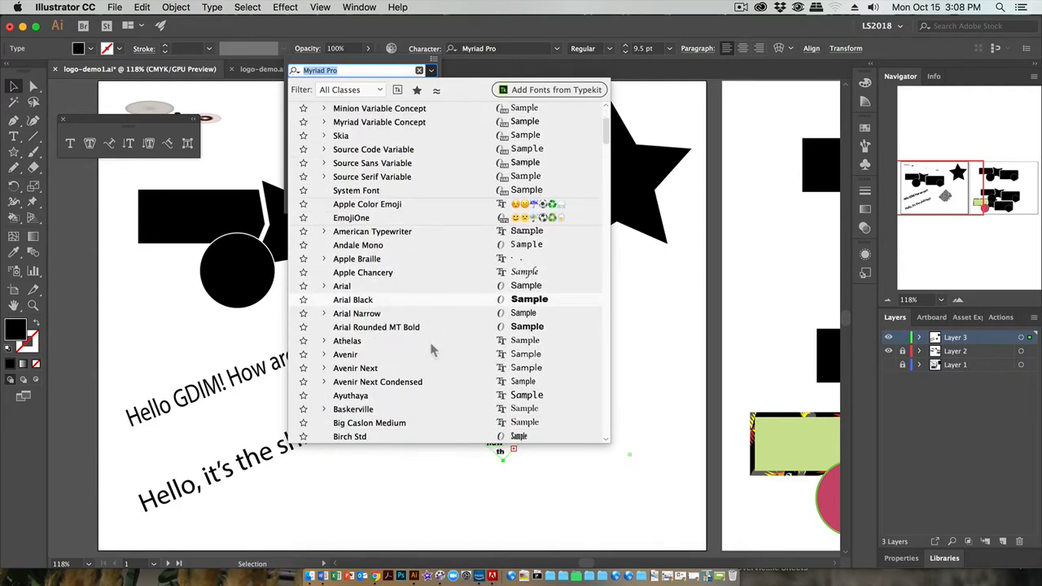
pyautogui.scroll(-7, 429, 345)
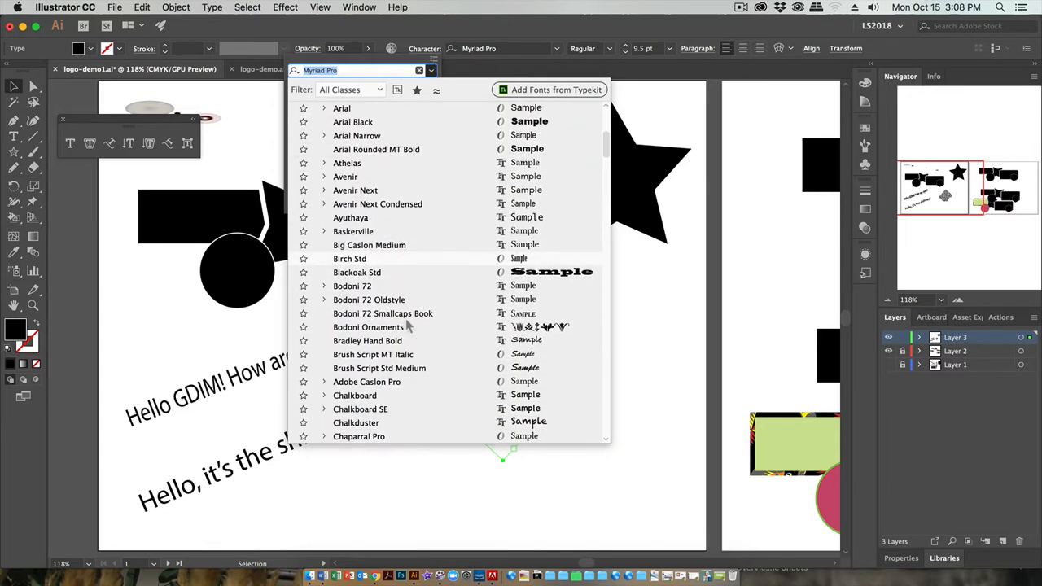
pyautogui.scroll(-3, 409, 325)
pyautogui.scroll(-5, 405, 322)
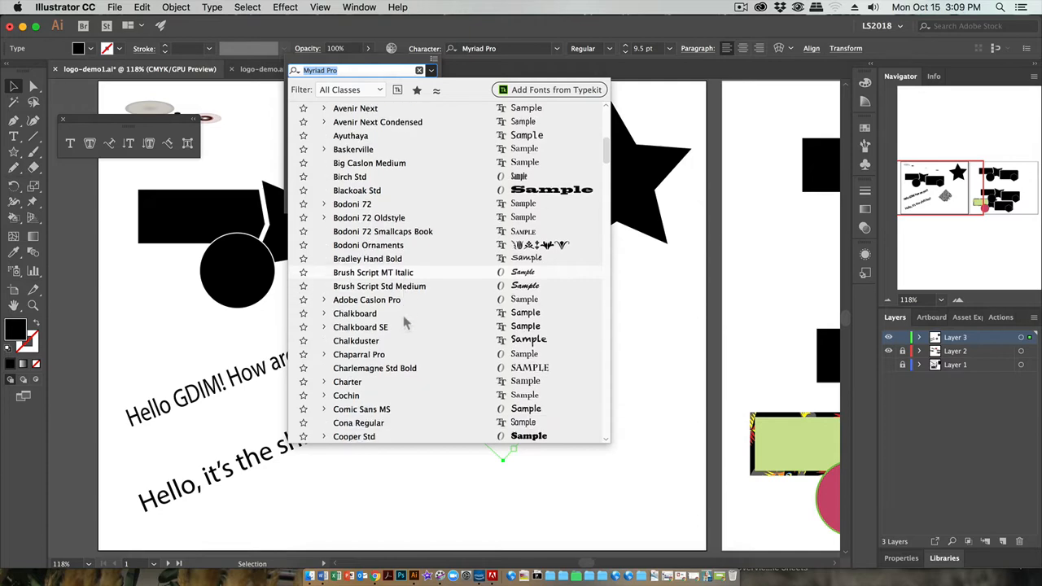
pyautogui.scroll(-5, 412, 302)
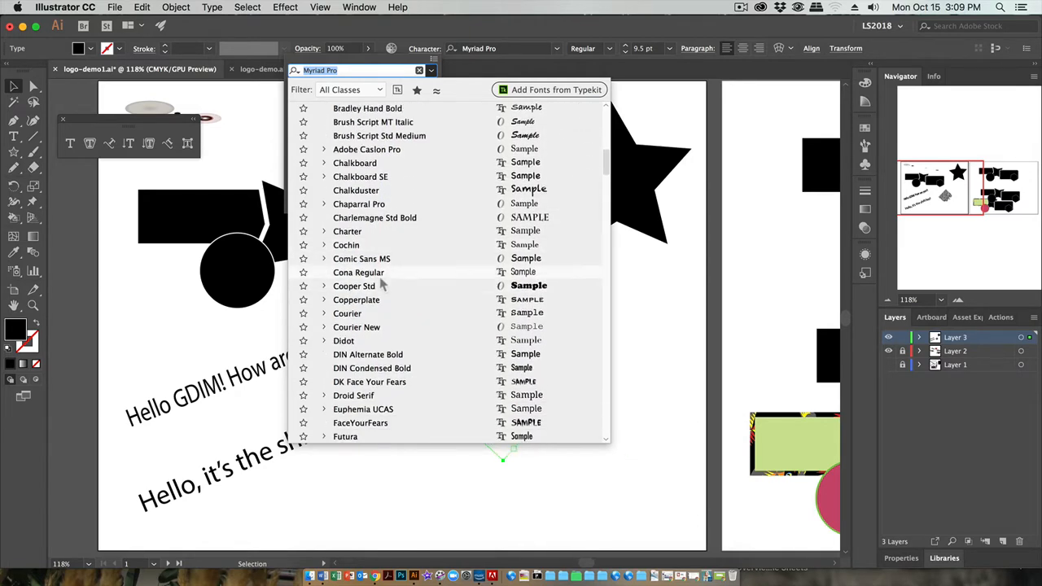
pyautogui.scroll(-2, 379, 269)
pyautogui.scroll(-2, 376, 271)
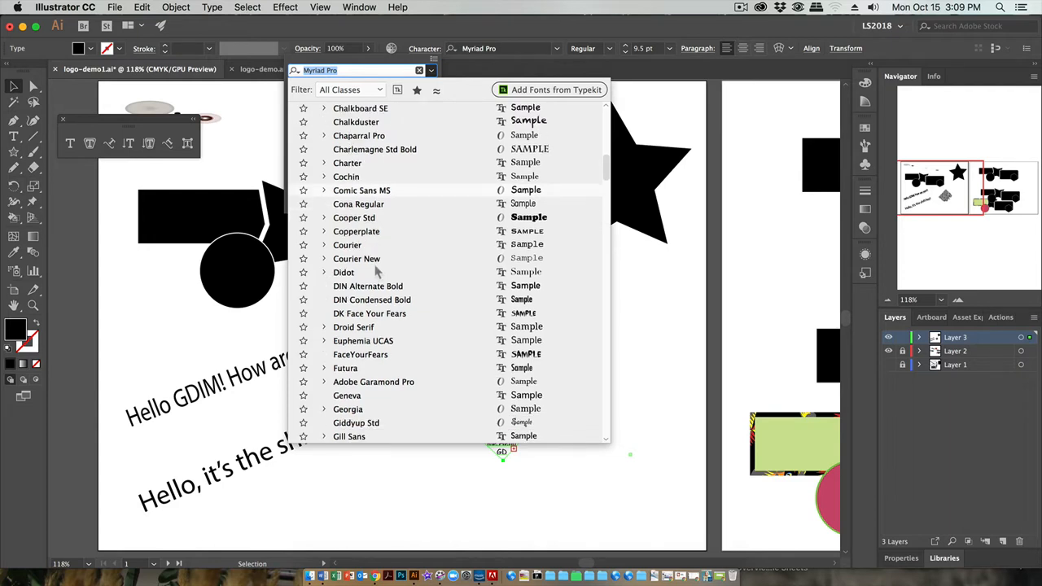
pyautogui.scroll(-3, 432, 321)
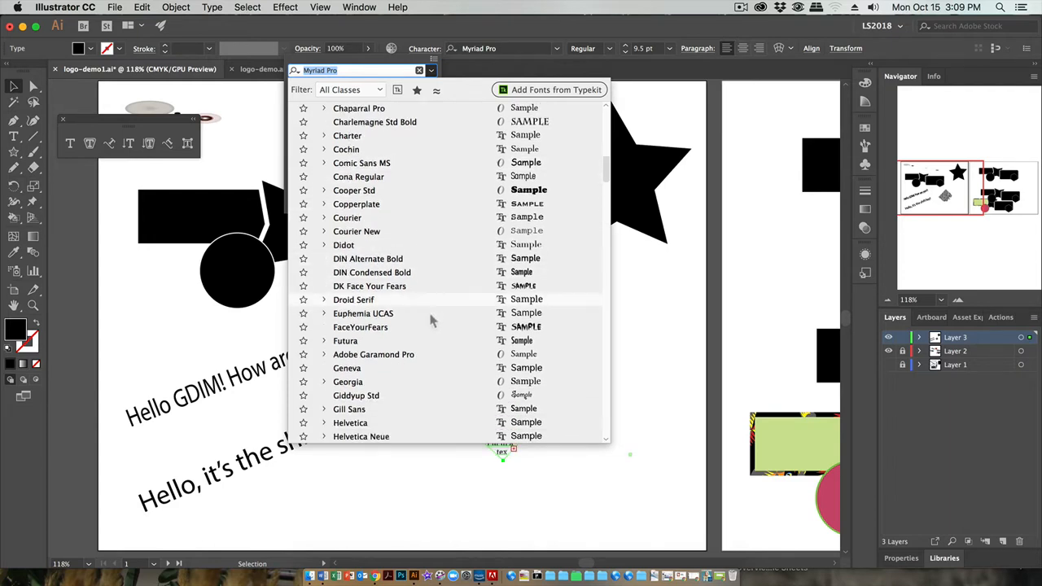
pyautogui.scroll(-6, 431, 321)
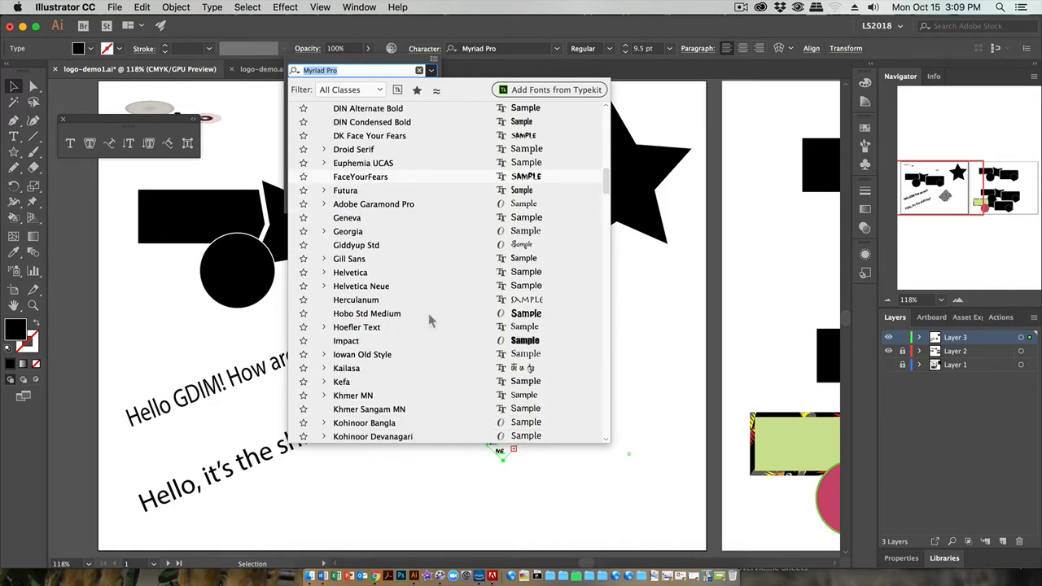
pyautogui.click(324, 274)
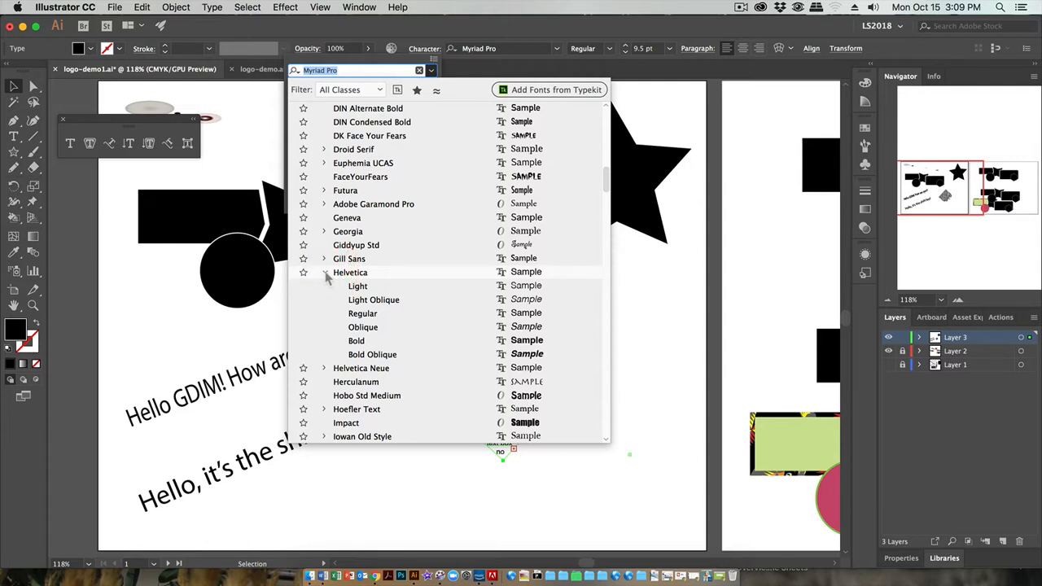
pyautogui.click(359, 342)
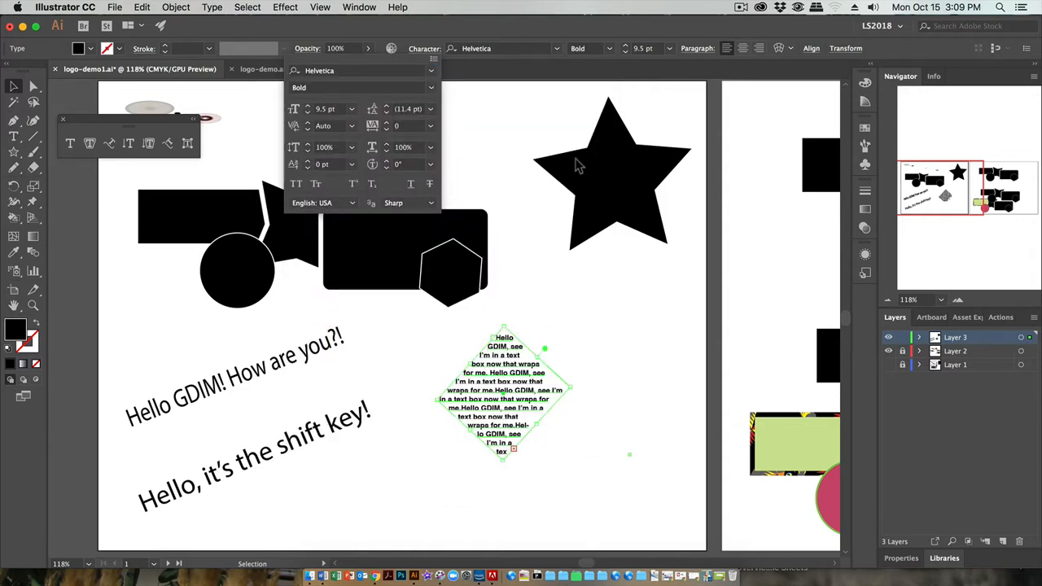
# Step: Try the Light and Light Oblique styles on the diamond's Helvetica text, settling on Light
pyautogui.click(611, 51)
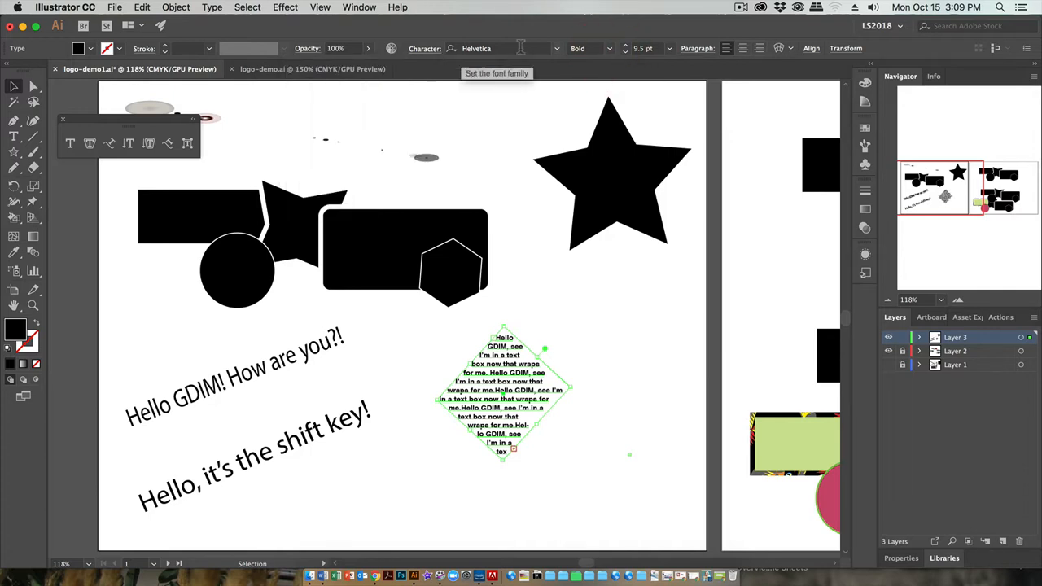
pyautogui.click(610, 51)
pyautogui.click(592, 63)
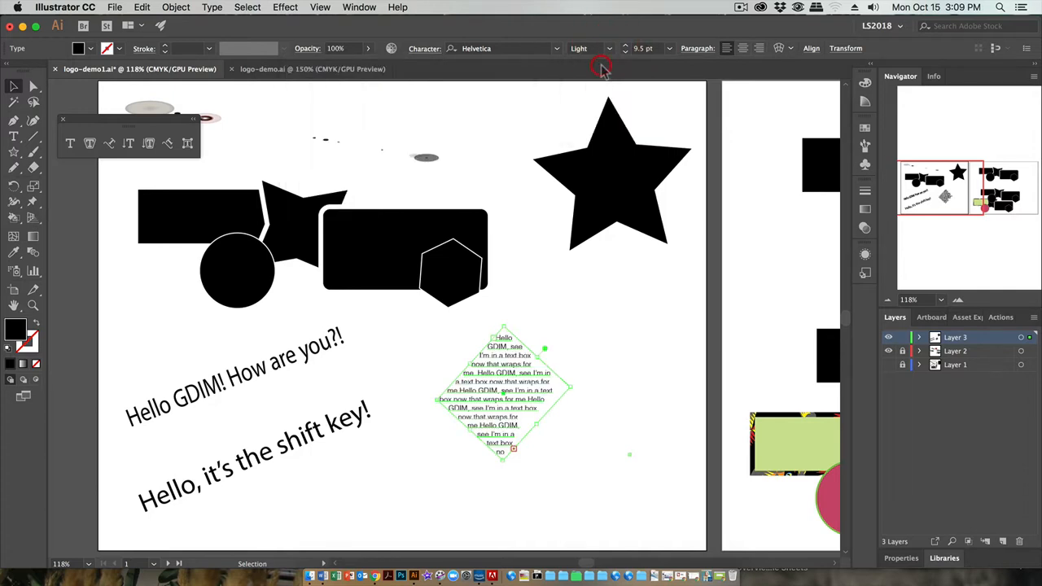
pyautogui.click(611, 48)
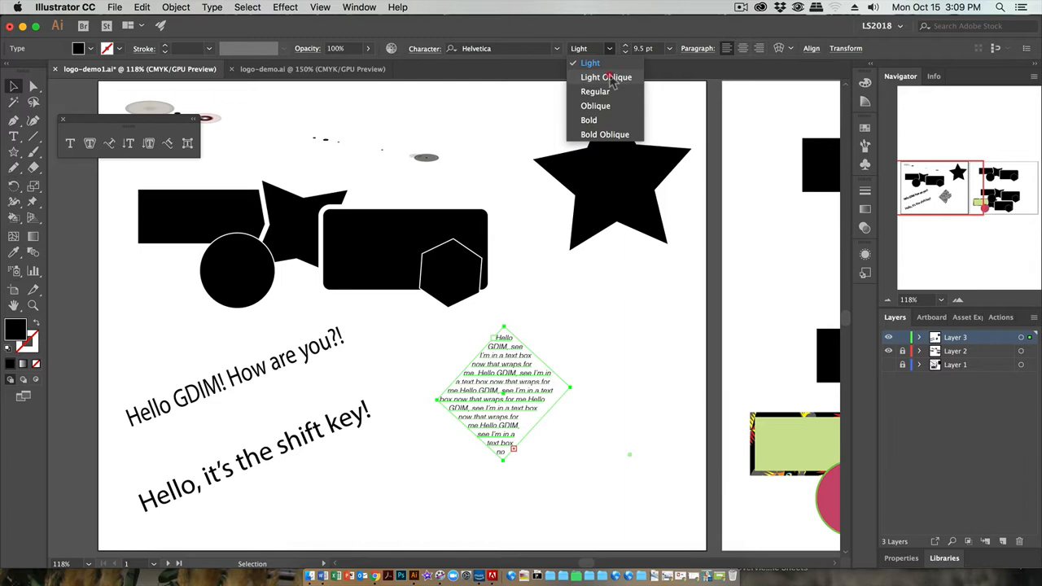
pyautogui.click(607, 77)
pyautogui.click(610, 49)
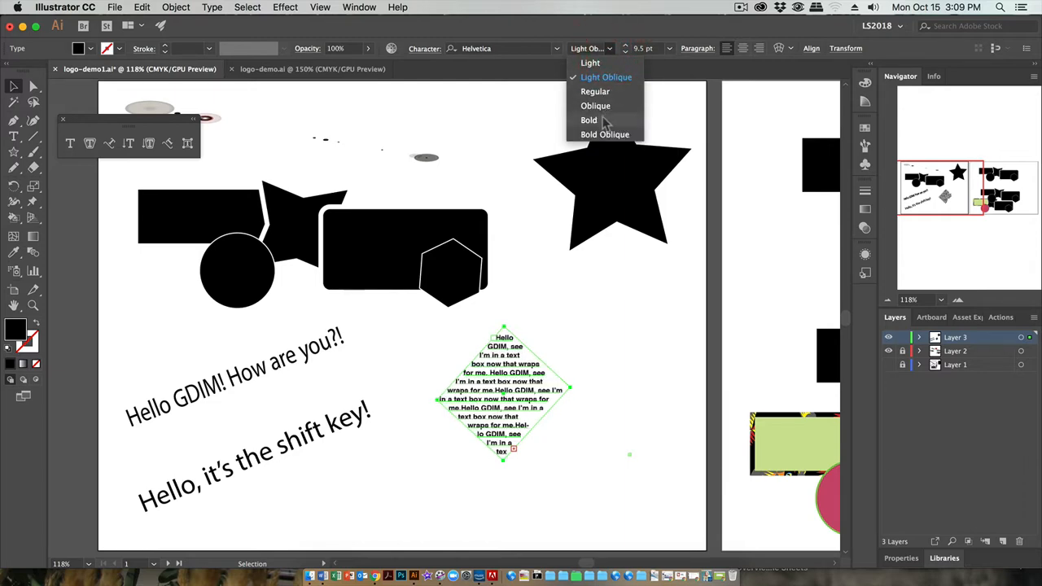
pyautogui.click(591, 63)
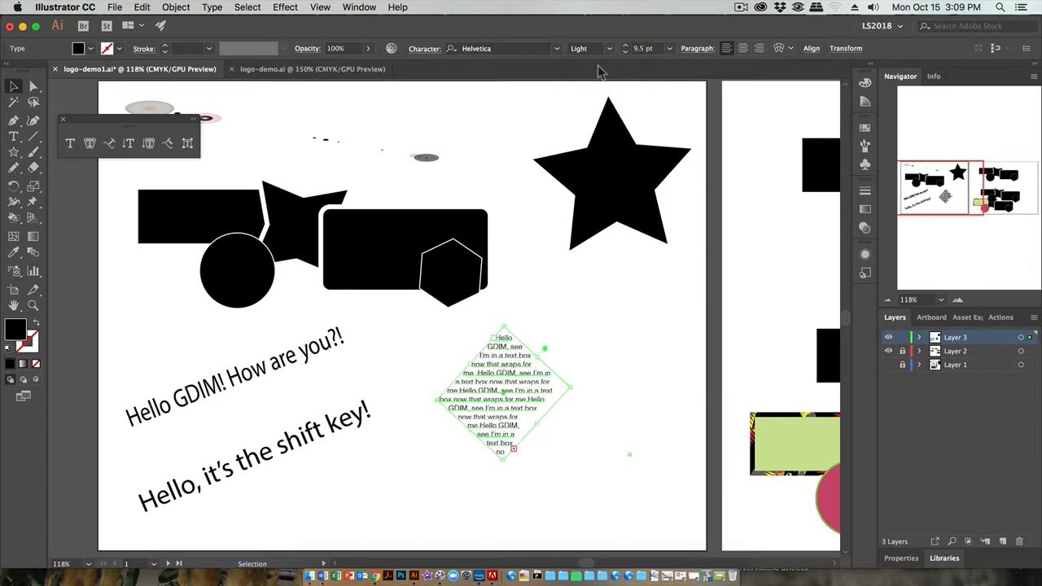
# Step: Change the diamond text's font to DK Face Your Fears, check its available styles, and give the text a 1 pt black stroke
pyautogui.click(558, 48)
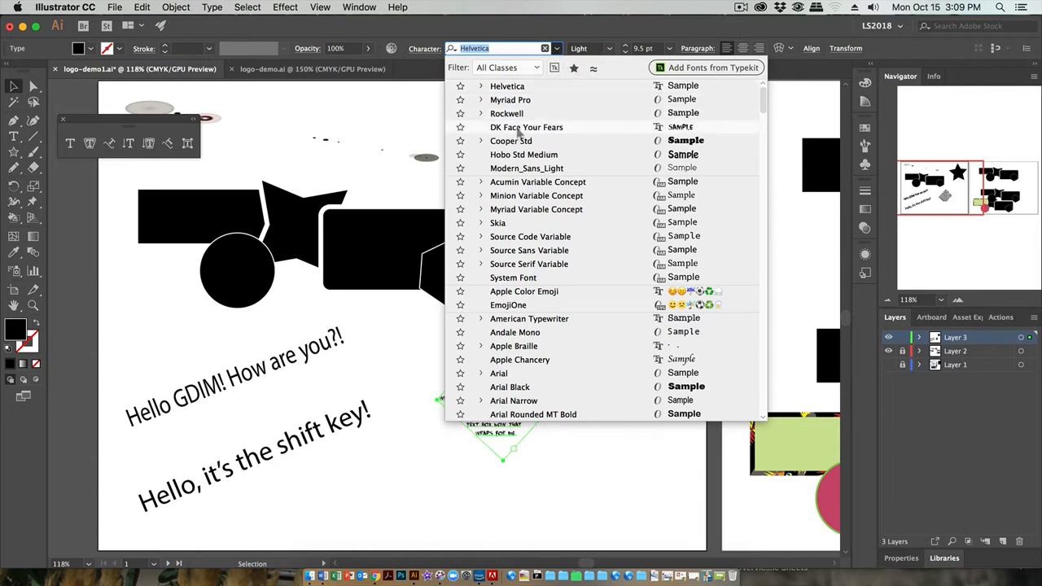
pyautogui.click(526, 130)
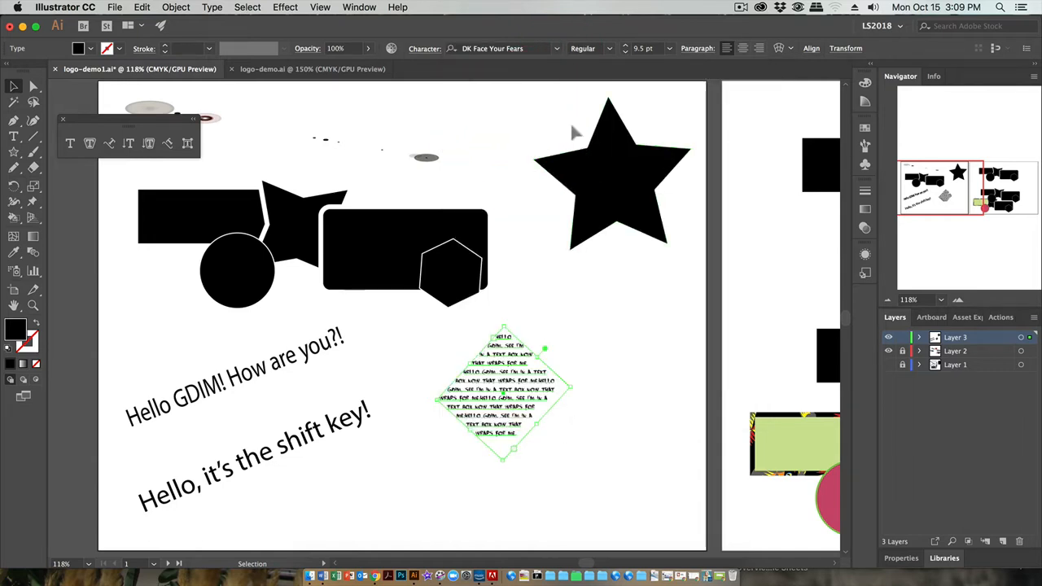
pyautogui.click(610, 49)
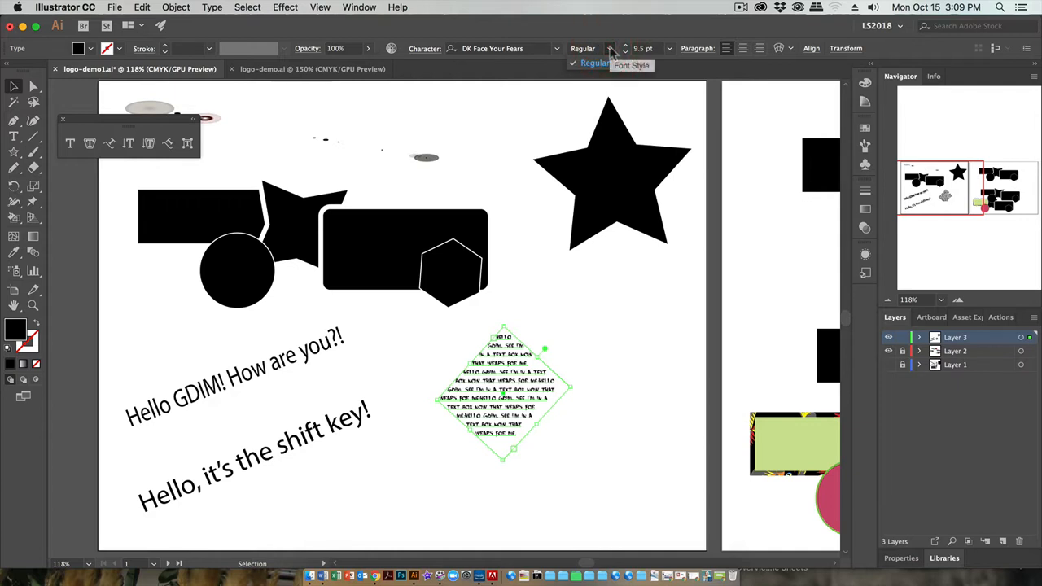
pyautogui.click(611, 49)
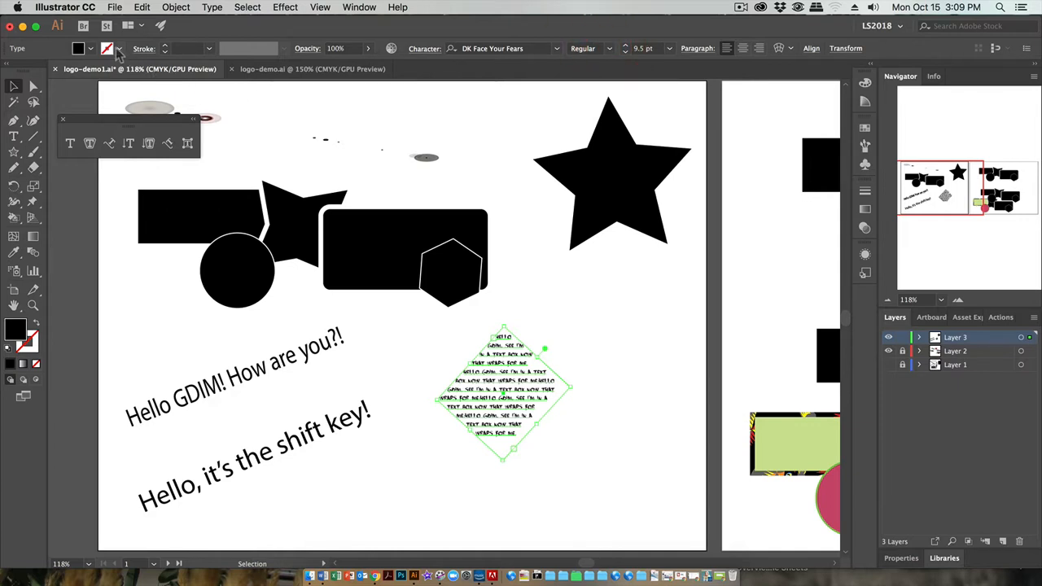
pyautogui.click(118, 50)
pyautogui.click(35, 76)
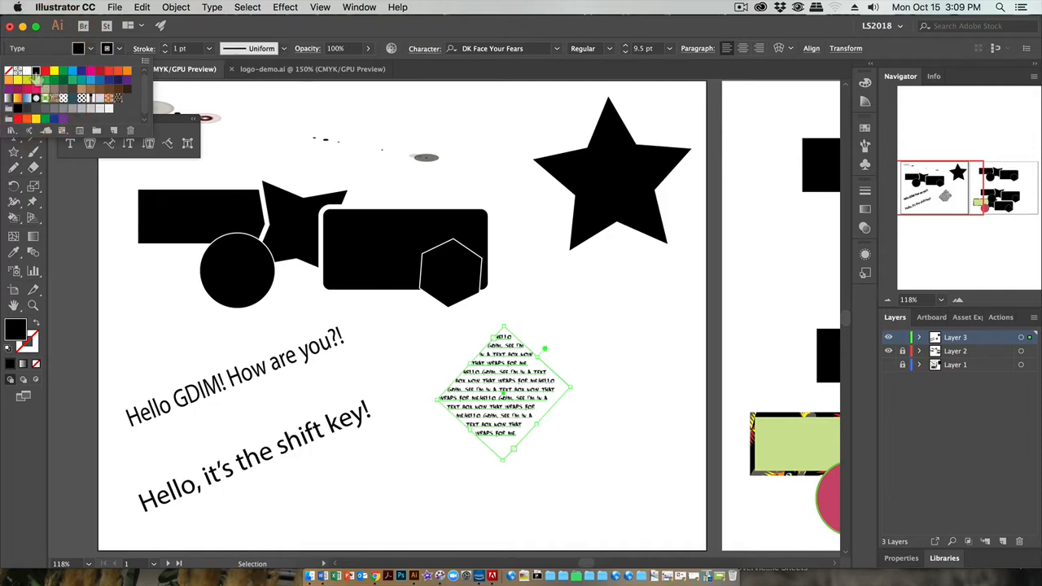
# Step: Increase the font size of the diamond's stroked text to 16 pt
pyautogui.click(958, 301)
pyautogui.click(959, 300)
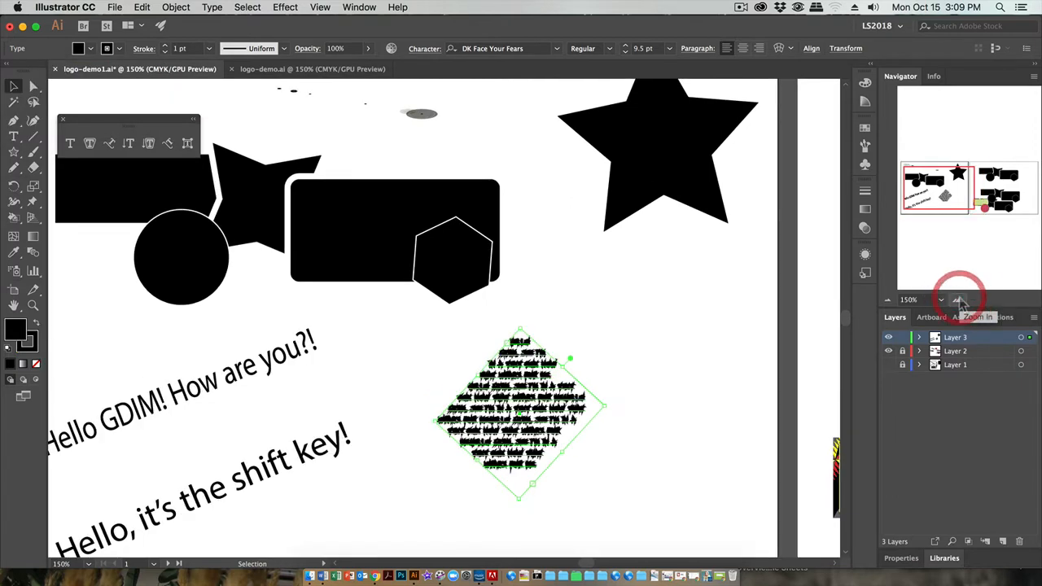
pyautogui.click(959, 300)
pyautogui.click(943, 193)
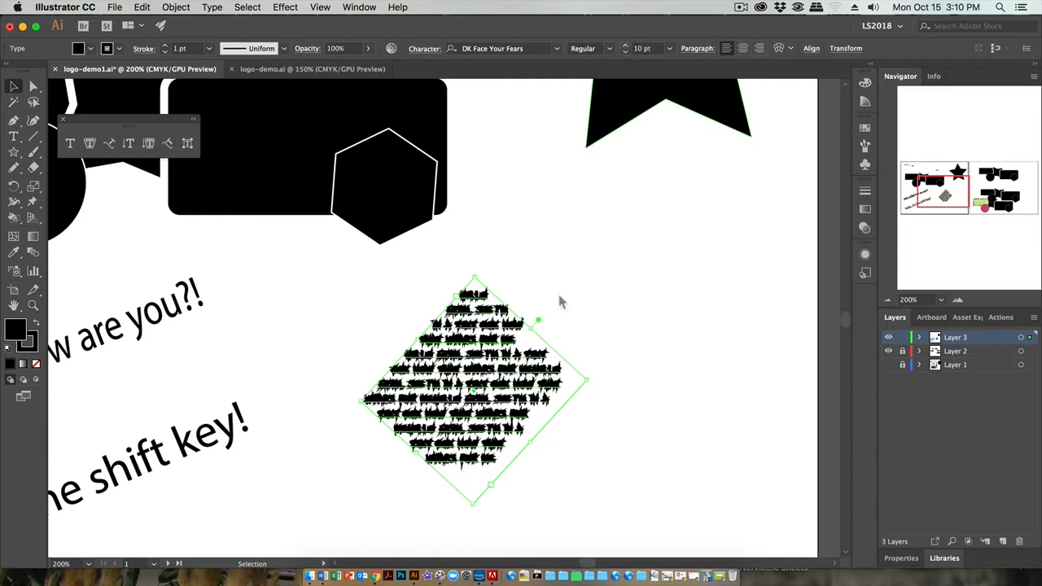
pyautogui.press('super+shift+period')
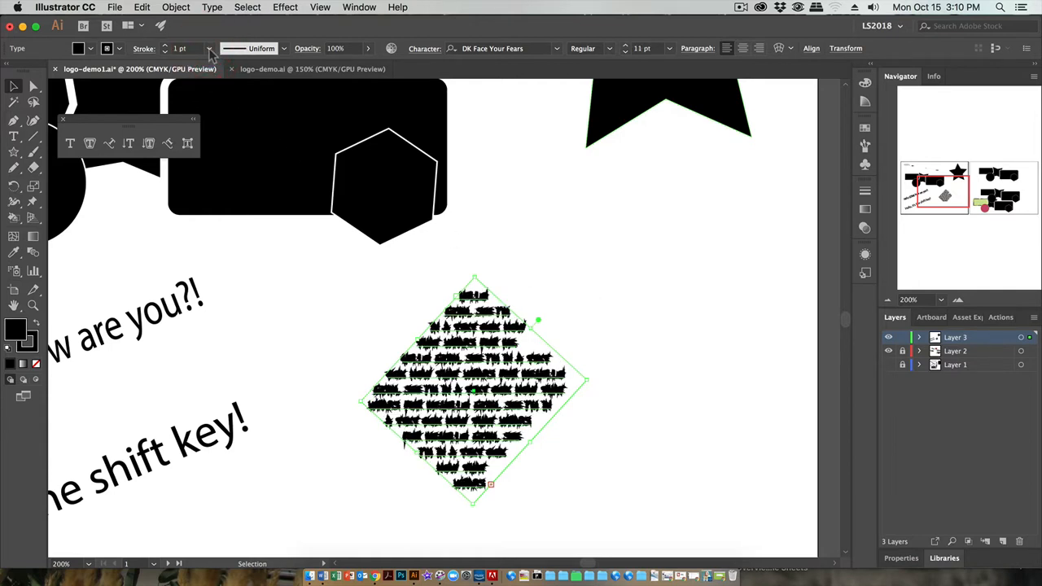
pyautogui.press('super+shift+period')
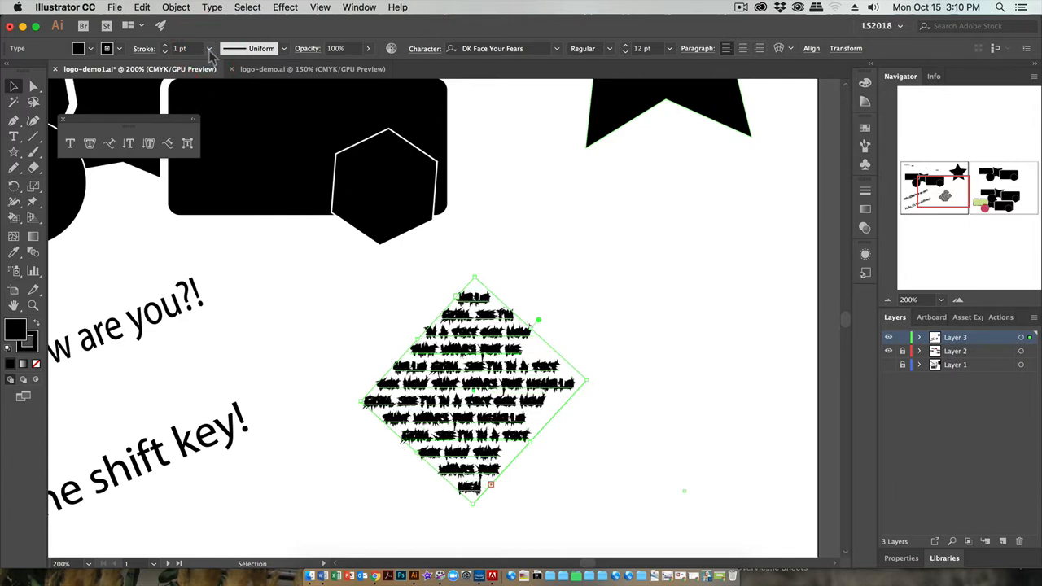
pyautogui.press('super+shift+period')
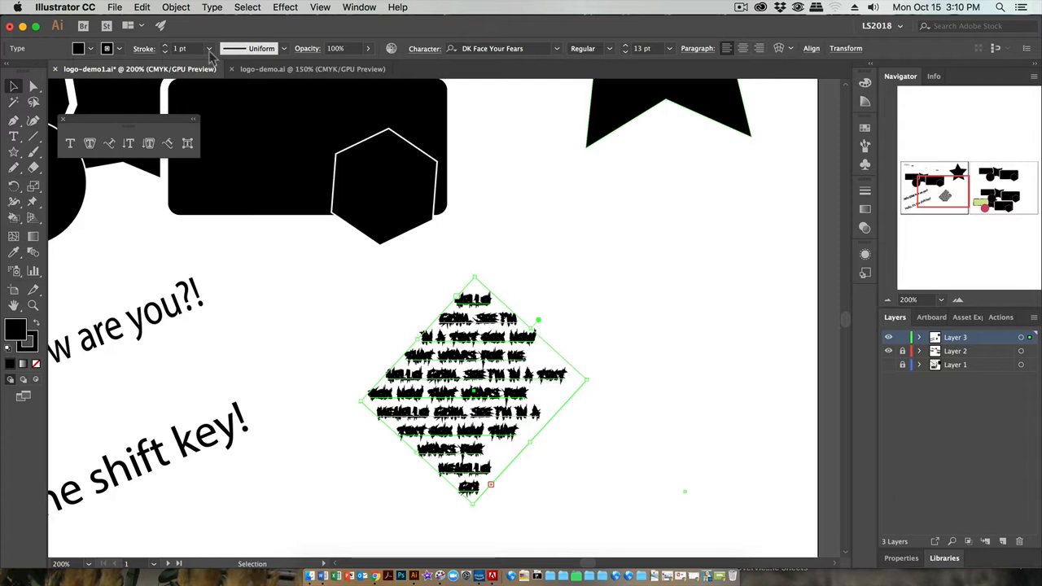
pyautogui.press('super+shift+period')
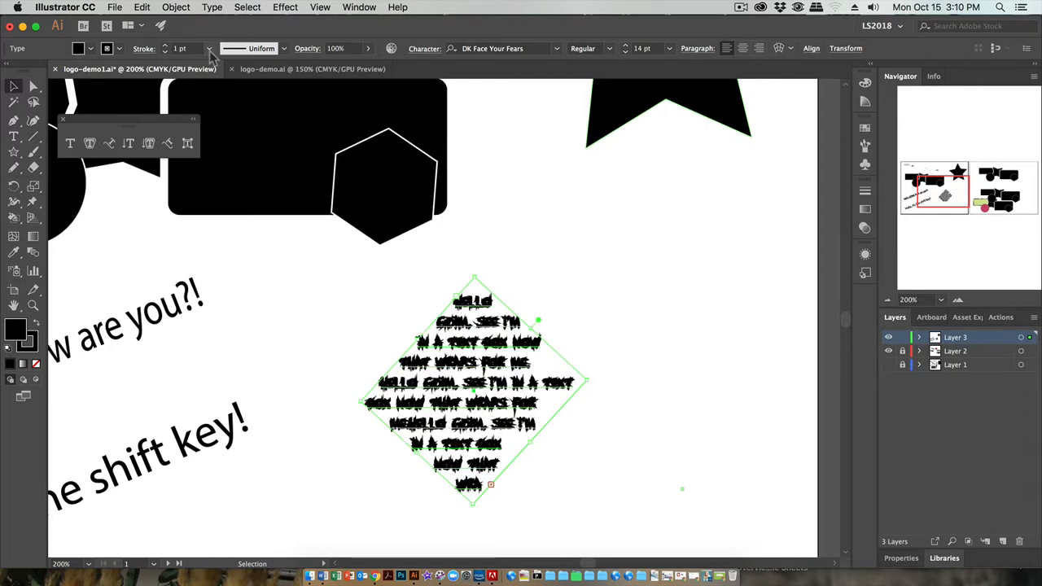
pyautogui.press('super+shift+period')
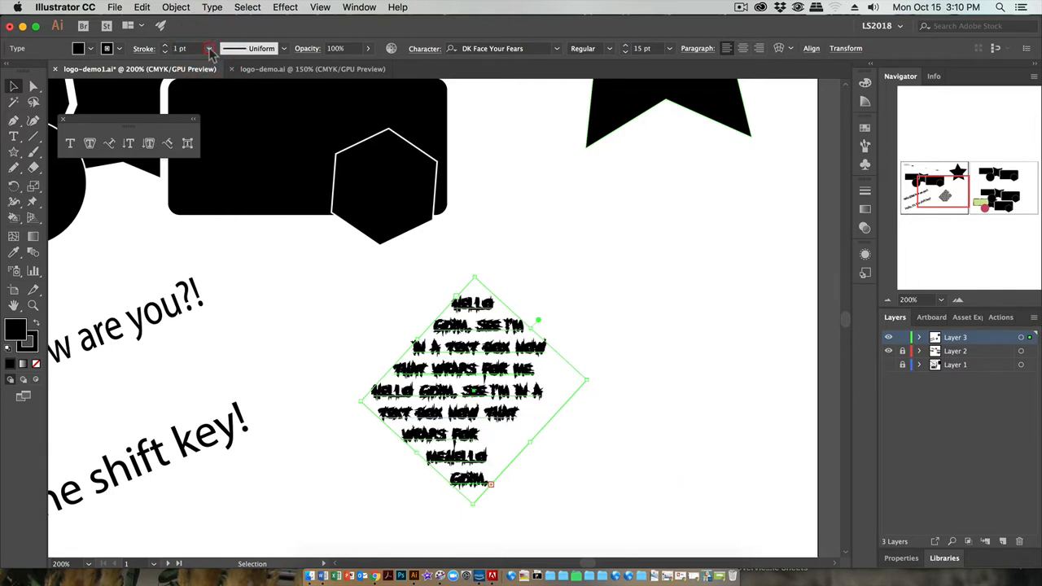
pyautogui.press('super+shift+period')
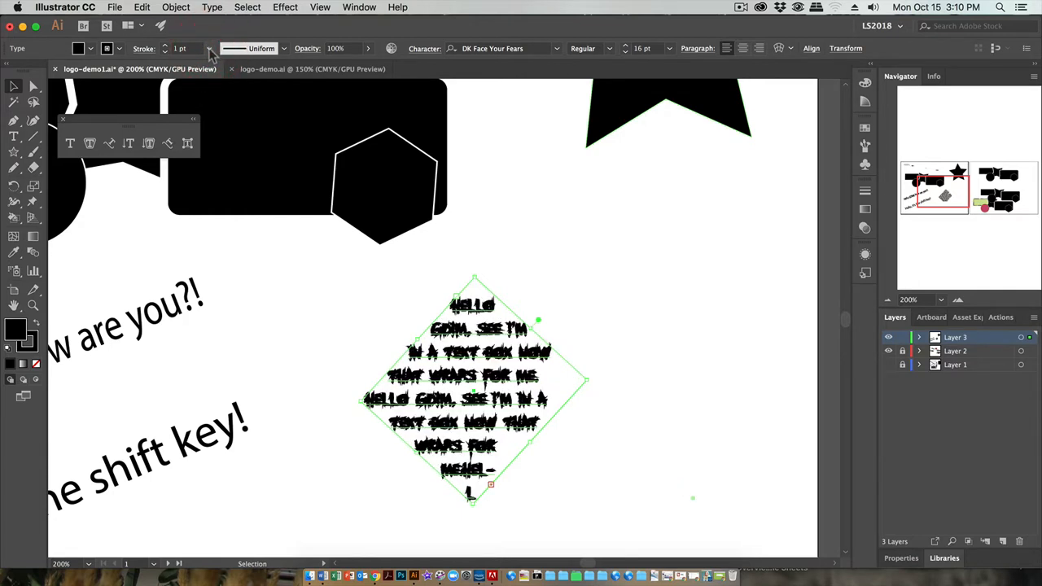
# Step: Increase the diamond text's font size to 17 pt and reduce its stroke weight to 0.5 pt
pyautogui.press('super+shift+period')
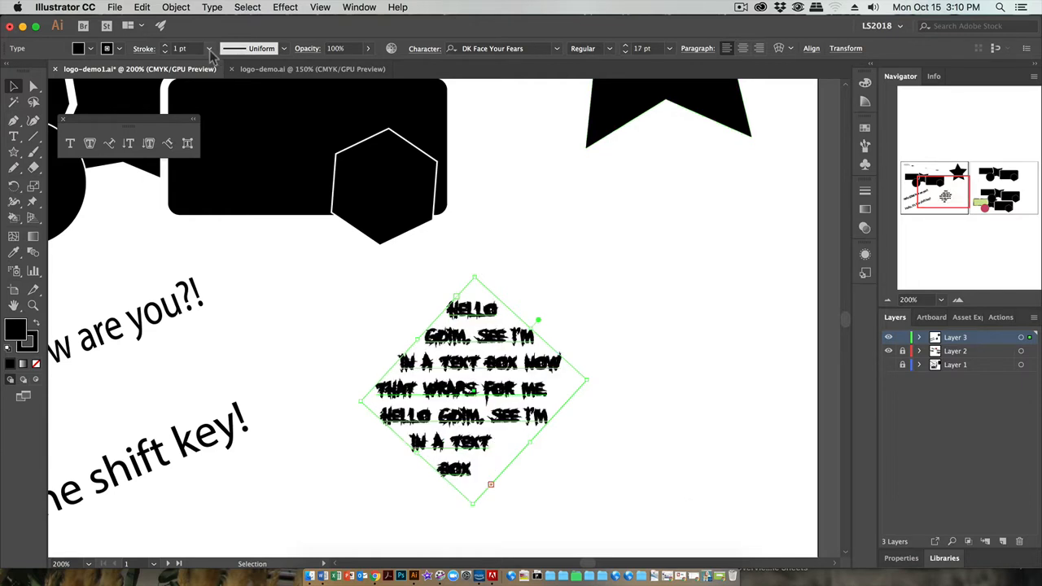
pyautogui.click(210, 50)
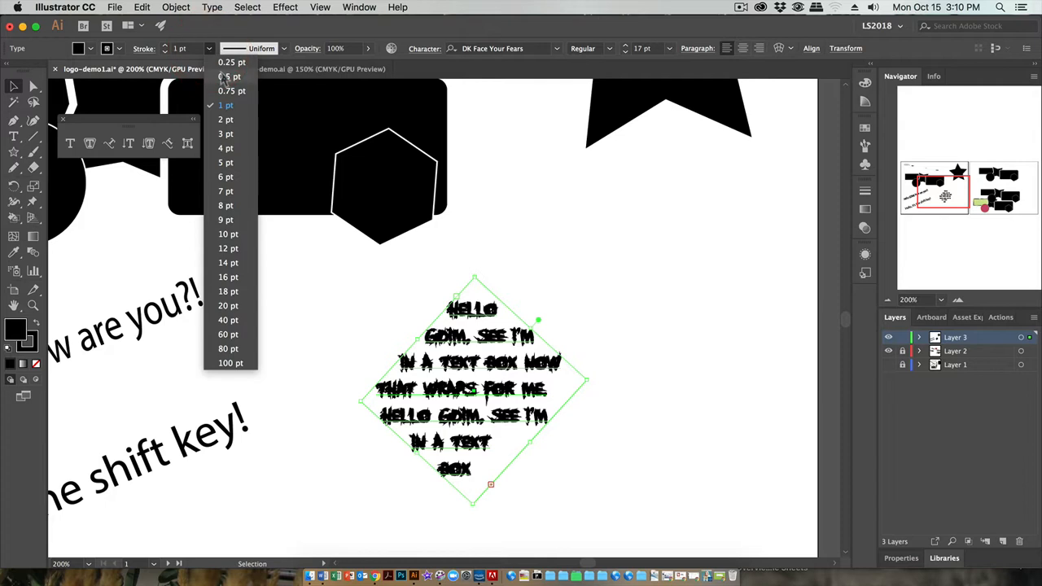
pyautogui.click(224, 76)
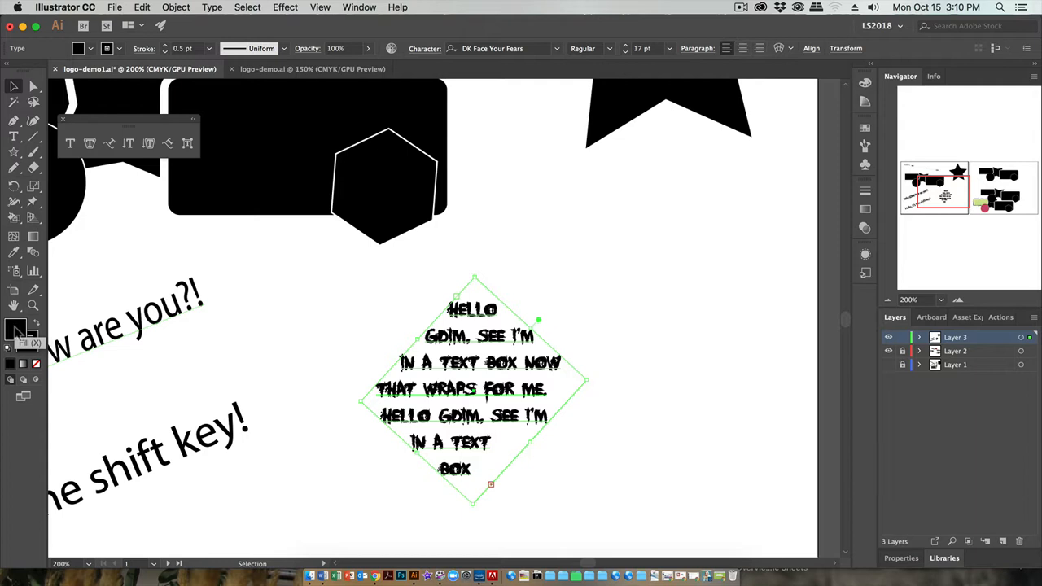
# Step: Fill the diamond text with red and lower its opacity to 54%
pyautogui.click(90, 48)
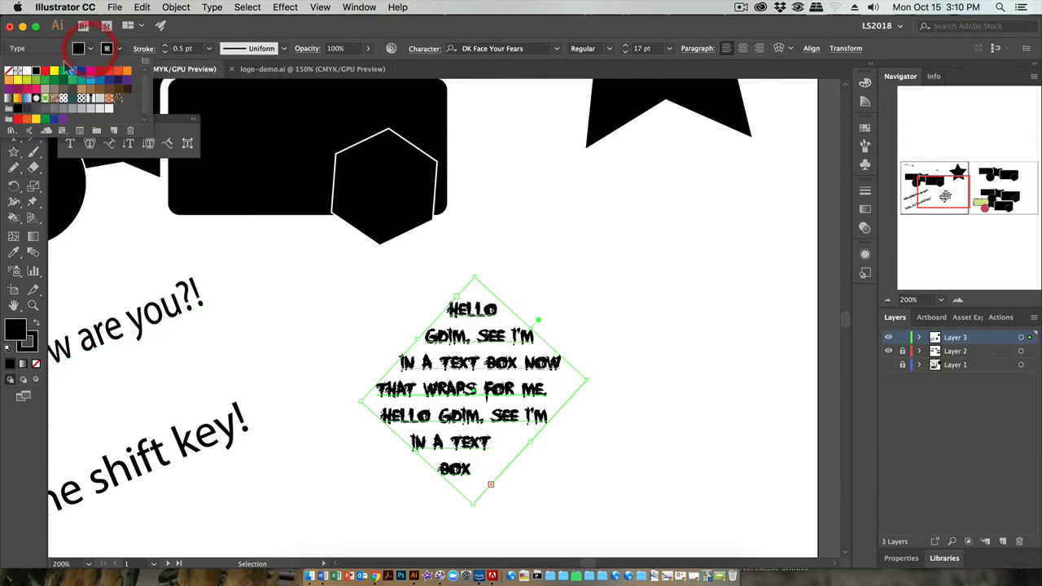
pyautogui.click(45, 71)
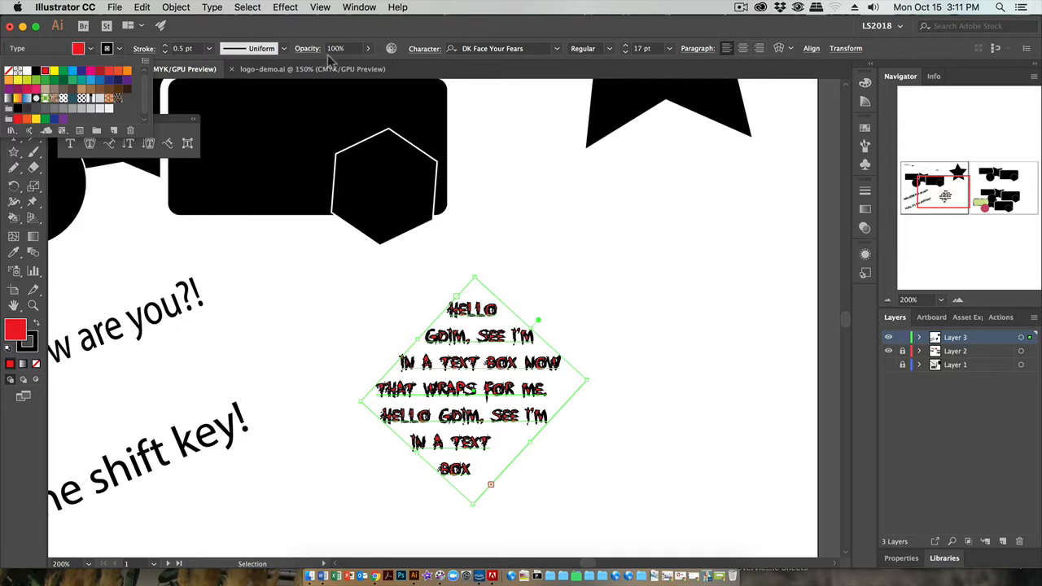
pyautogui.click(368, 49)
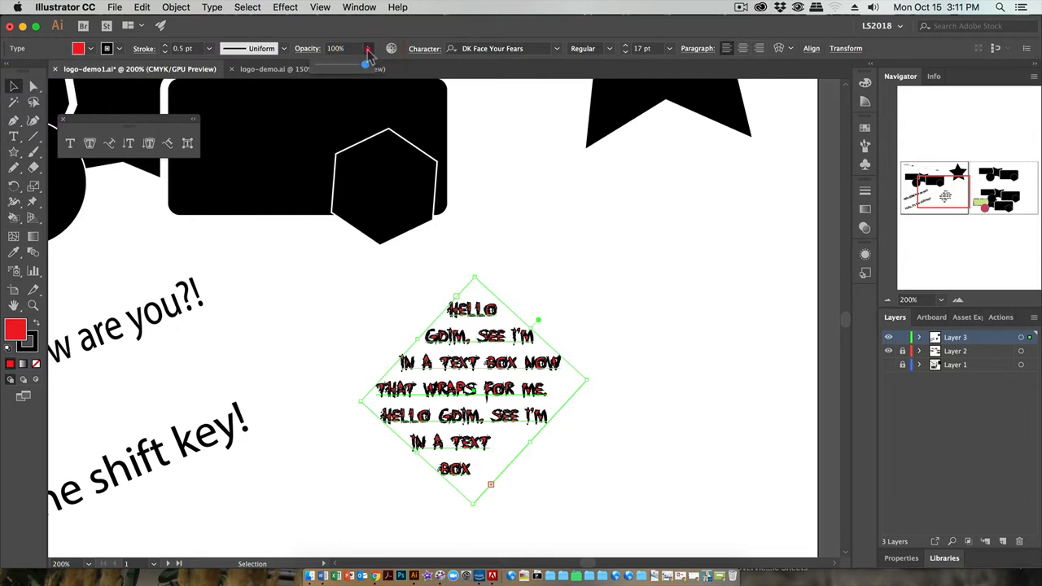
pyautogui.moveTo(368, 69); pyautogui.dragTo(346, 67)
# Step: Move the diamond text box over the black rounded rectangle and change the text's stroke color to gray
pyautogui.scroll(5, 326, 326)
pyautogui.moveTo(451, 394); pyautogui.dragTo(260, 184)
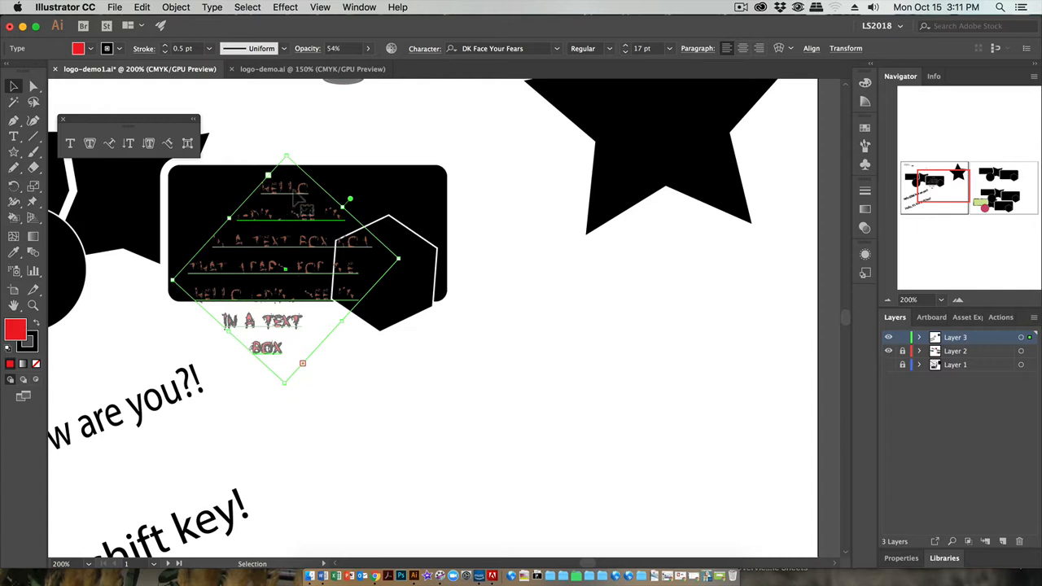
pyautogui.click(119, 48)
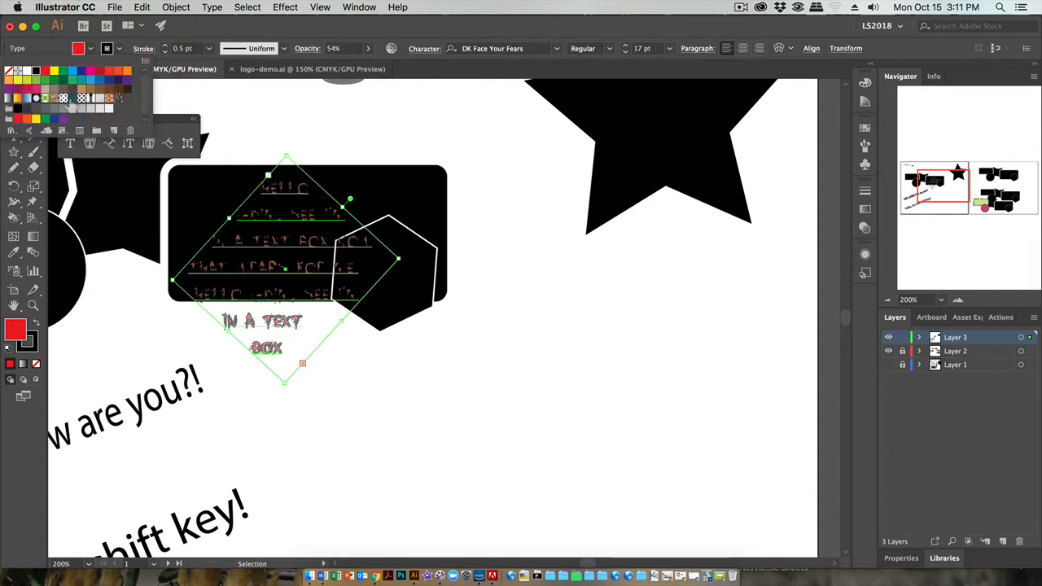
pyautogui.click(45, 107)
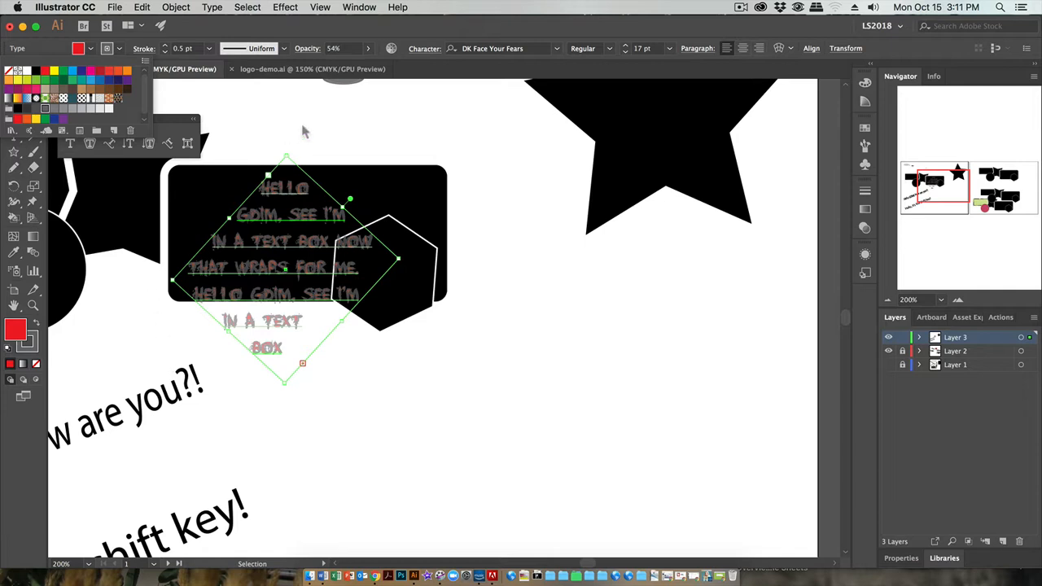
# Step: Set the diamond text's opacity back to 100% and deselect it
pyautogui.click(368, 48)
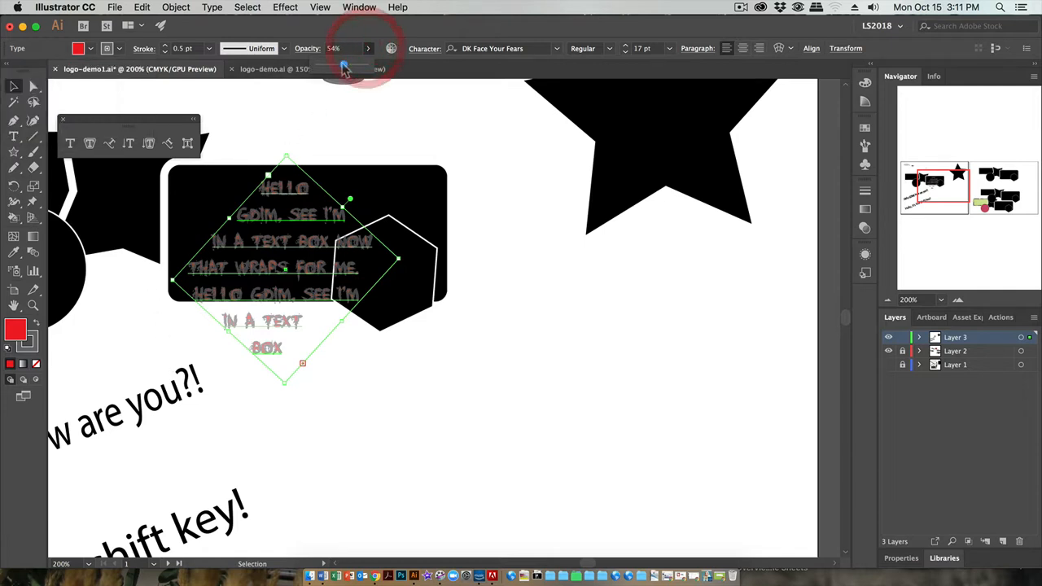
pyautogui.moveTo(344, 65)
pyautogui.mouseDown()
pyautogui.moveTo(372, 65)
pyautogui.moveTo(372, 79)
pyautogui.mouseUp()
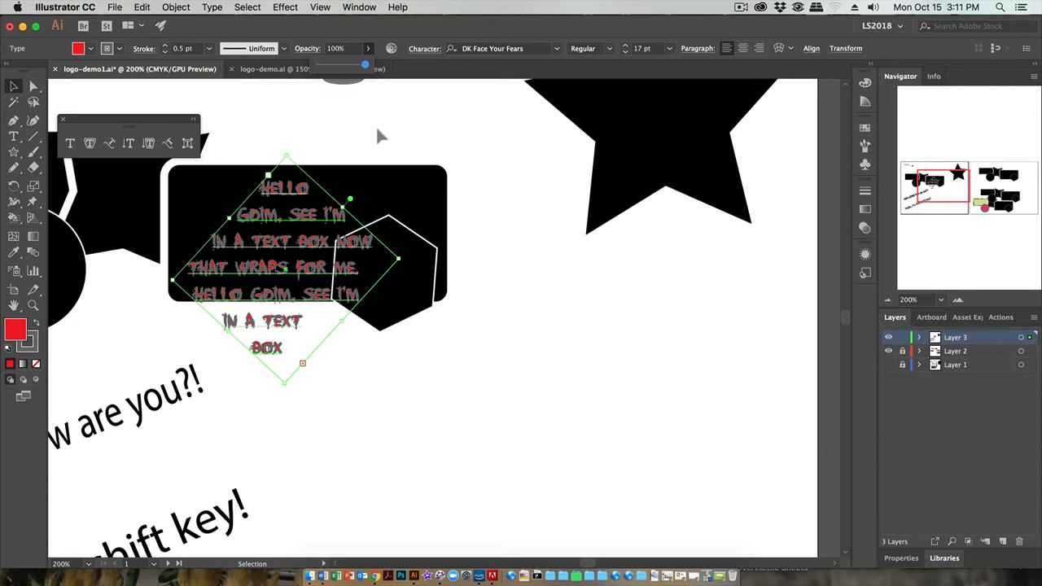
pyautogui.moveTo(145, 119); pyautogui.dragTo(143, 111)
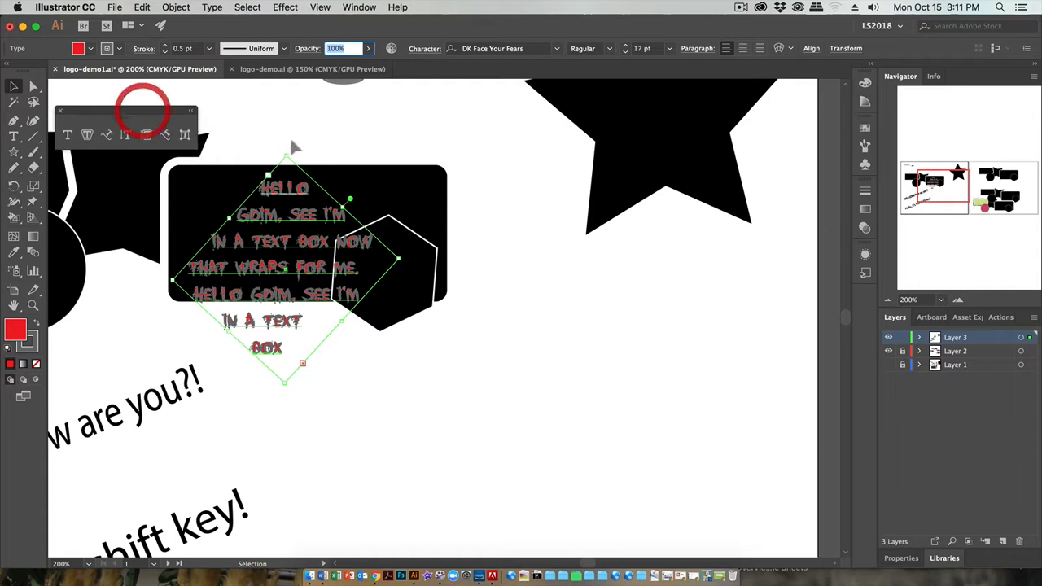
pyautogui.click(352, 140)
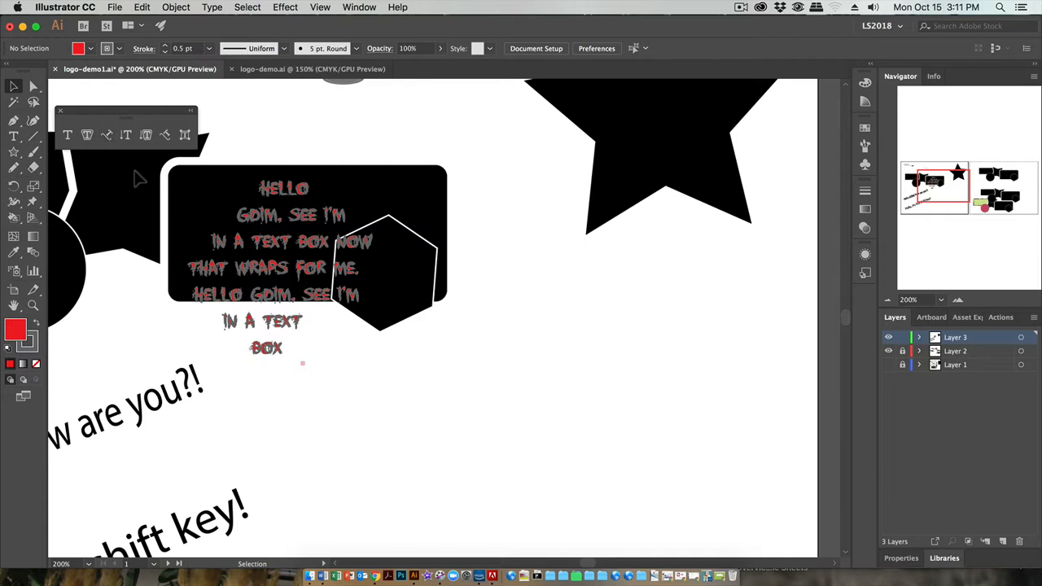
# Step: Paint a freehand wavy line with the Paintbrush across the empty area below the diamond text on the first artboard
pyautogui.press('super+minus')
pyautogui.press('super+minus')
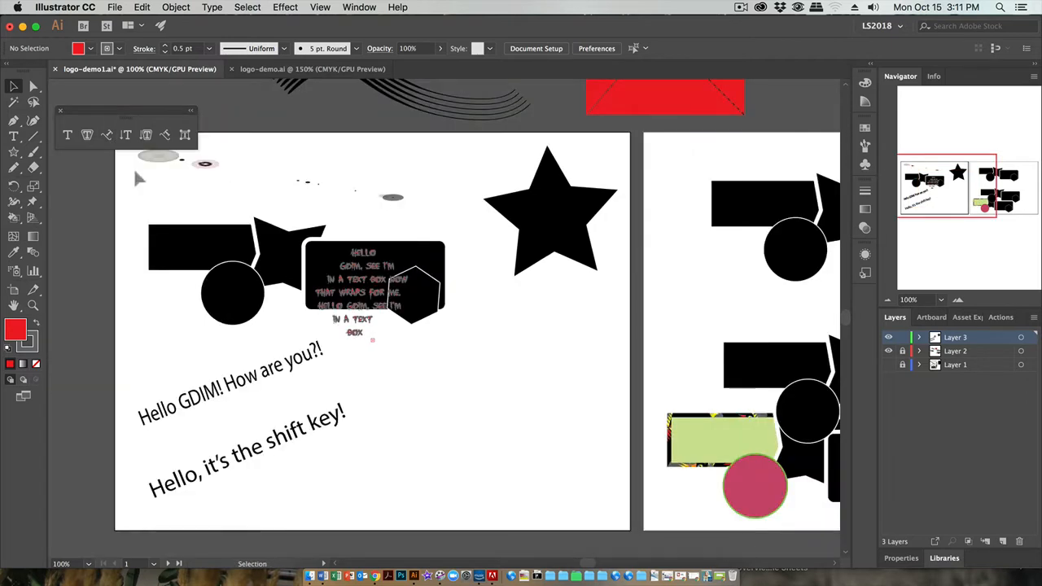
pyautogui.moveTo(487, 443); pyautogui.dragTo(422, 398)
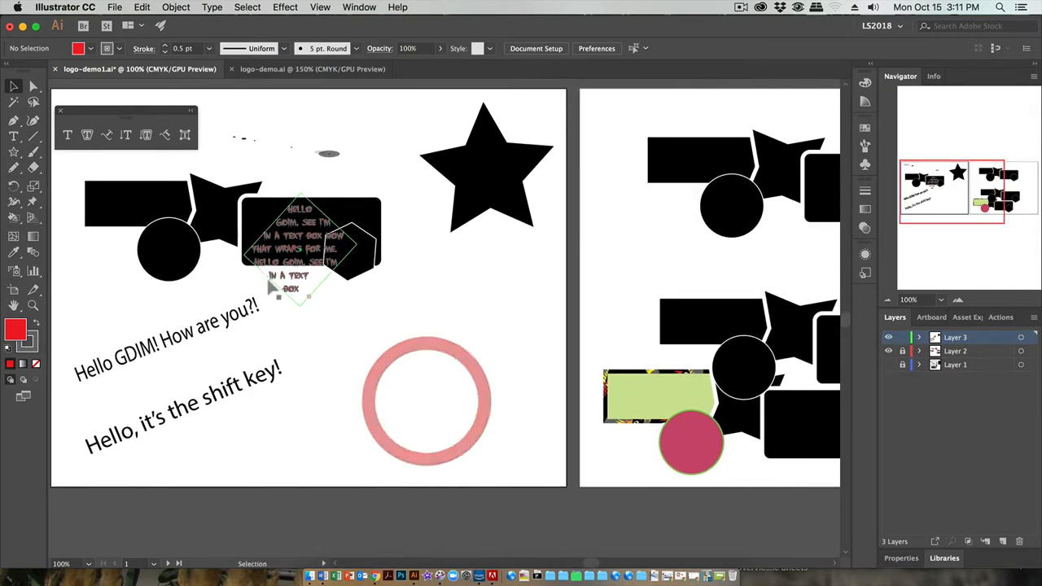
pyautogui.click(34, 153)
pyautogui.moveTo(281, 479)
pyautogui.mouseDown()
pyautogui.moveTo(299, 404)
pyautogui.moveTo(407, 426)
pyautogui.moveTo(460, 412)
pyautogui.moveTo(562, 327)
pyautogui.mouseUp()
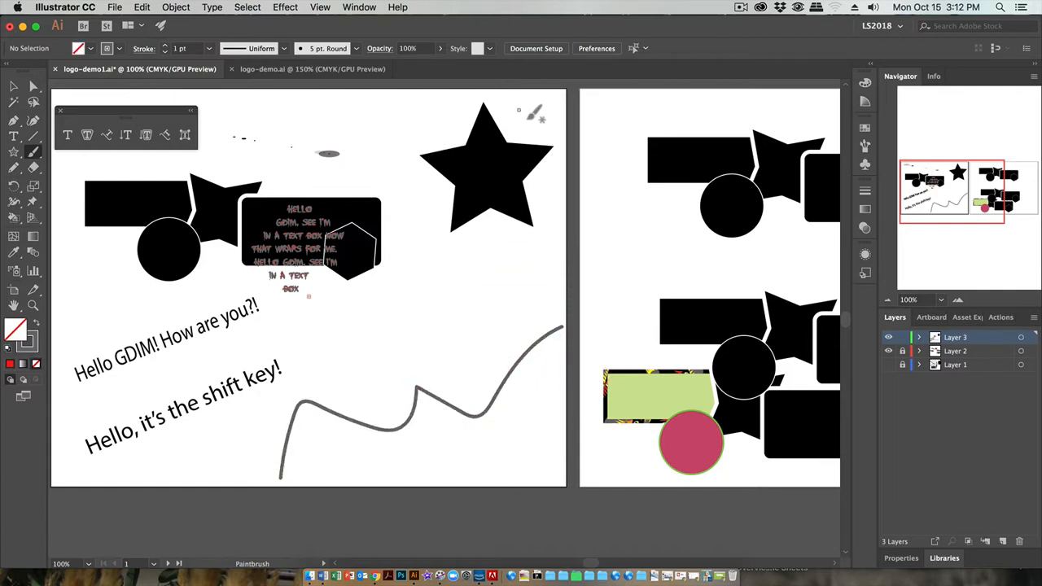
# Step: Turn the wavy line into type on a path reading "Hello GDIM, see I'm in a text box now that wraps for me."
pyautogui.click(107, 136)
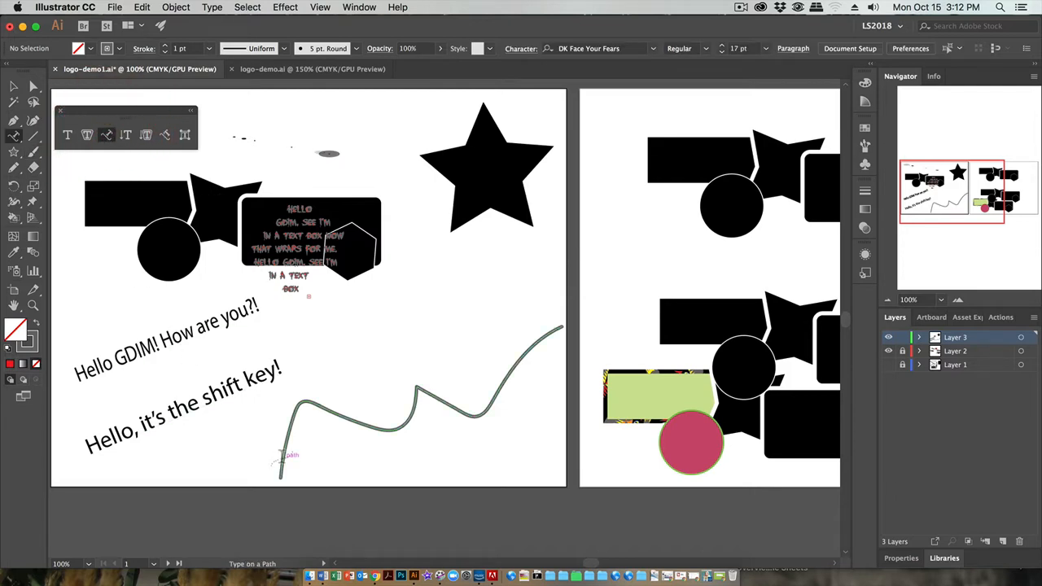
pyautogui.click(281, 456)
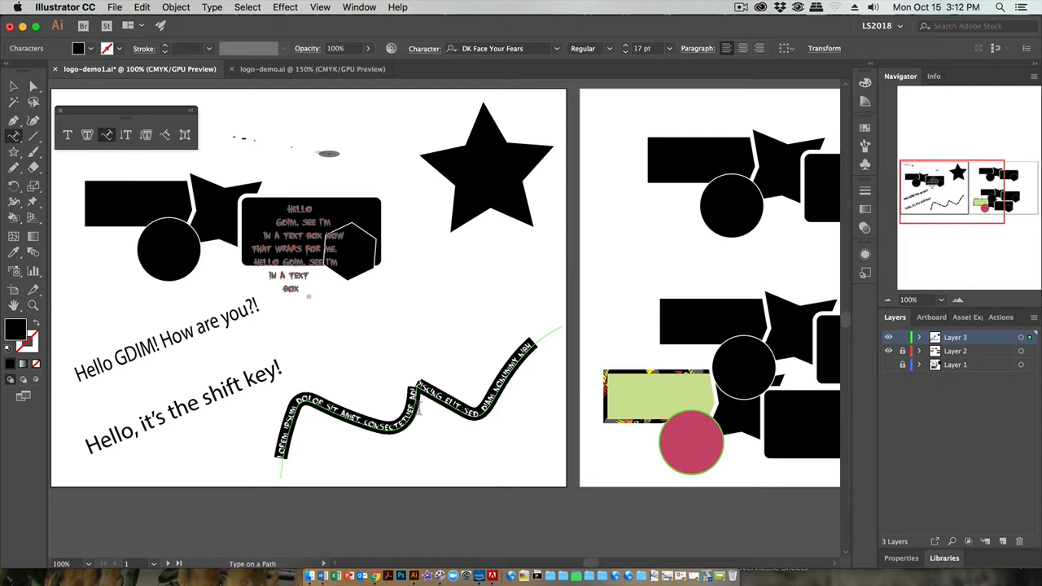
pyautogui.write("Hello GDIM, see I'm in a text box now that wraps for me.")
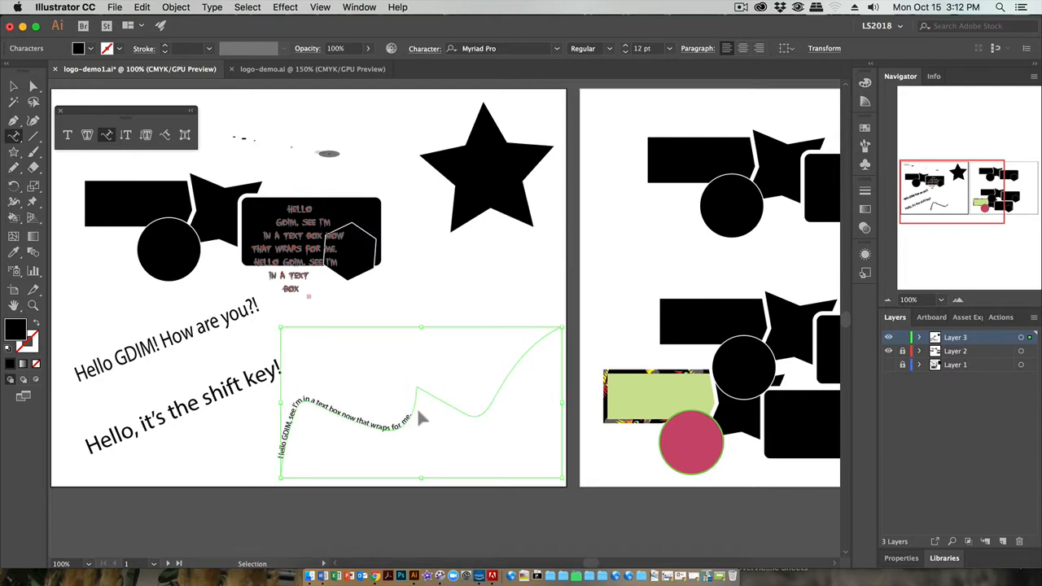
# Step: Compare selecting the path text's characters with selecting the path text and the slanted text as whole objects
pyautogui.moveTo(411, 413); pyautogui.dragTo(269, 473)
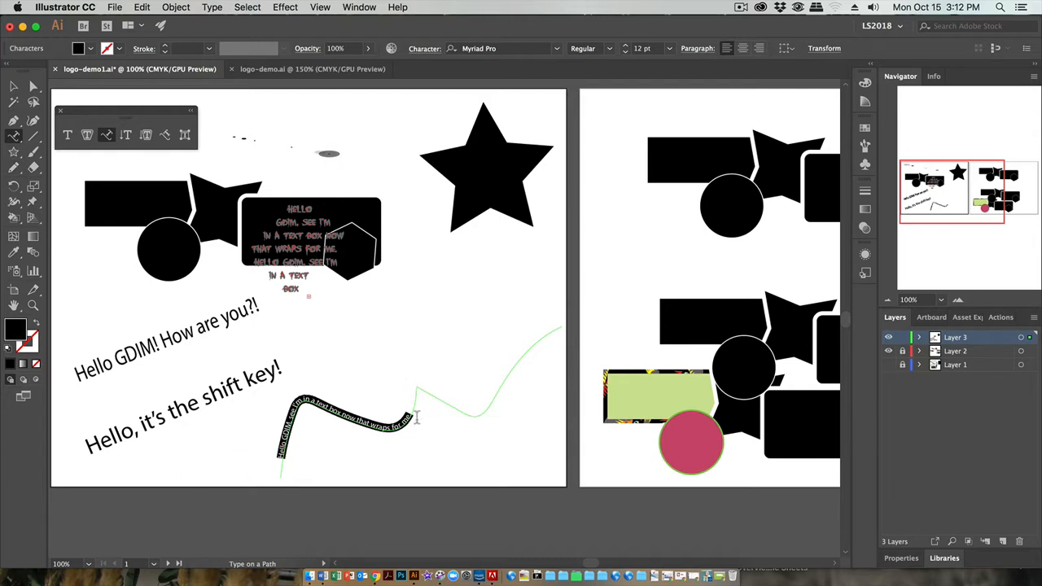
pyautogui.click(14, 87)
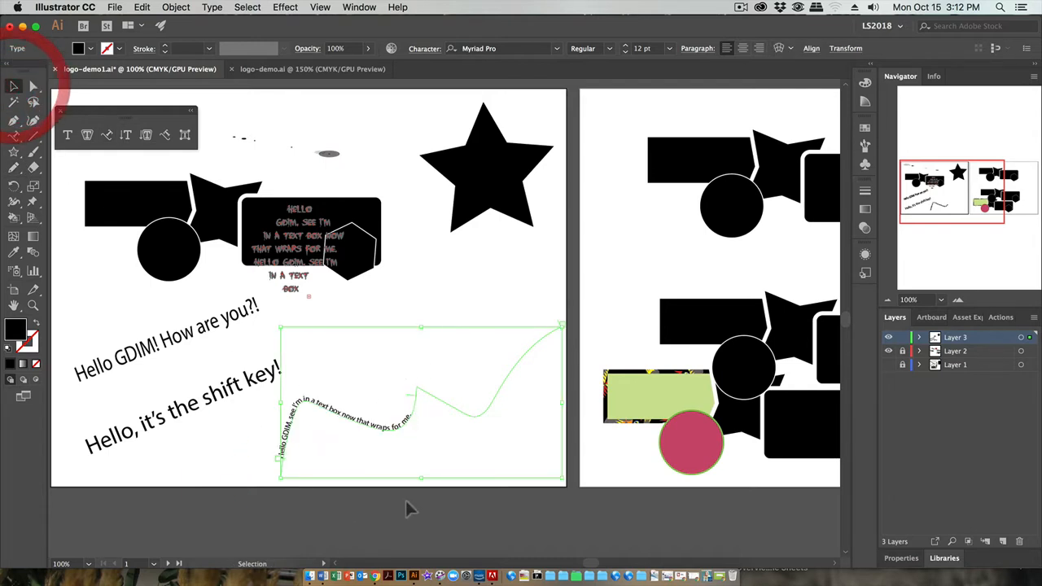
pyautogui.click(402, 423)
pyautogui.click(236, 458)
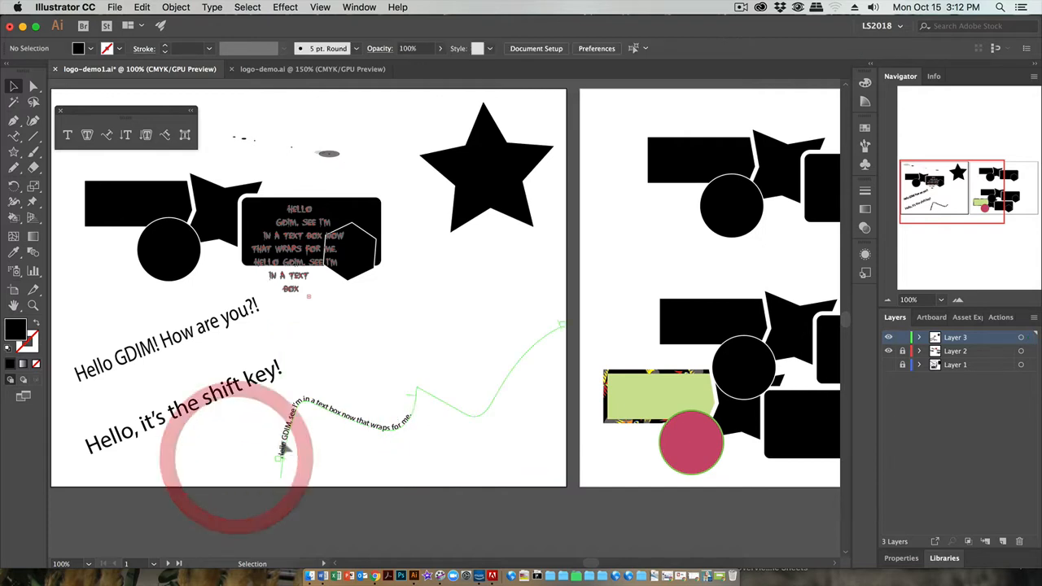
pyautogui.click(285, 448)
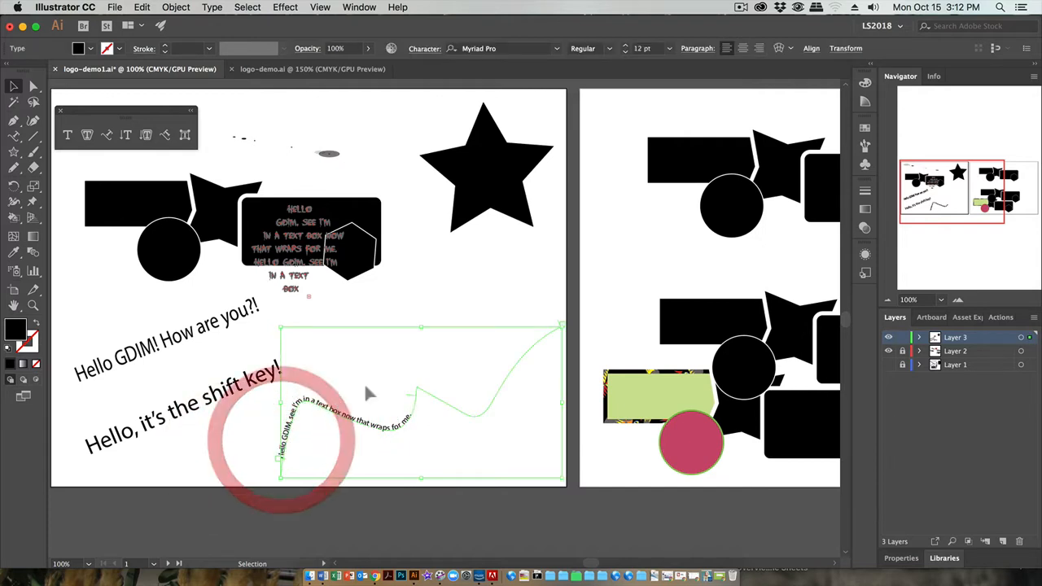
pyautogui.click(177, 352)
# Step: Change the wavy path text's font to Modern_Sans_Light
pyautogui.click(346, 431)
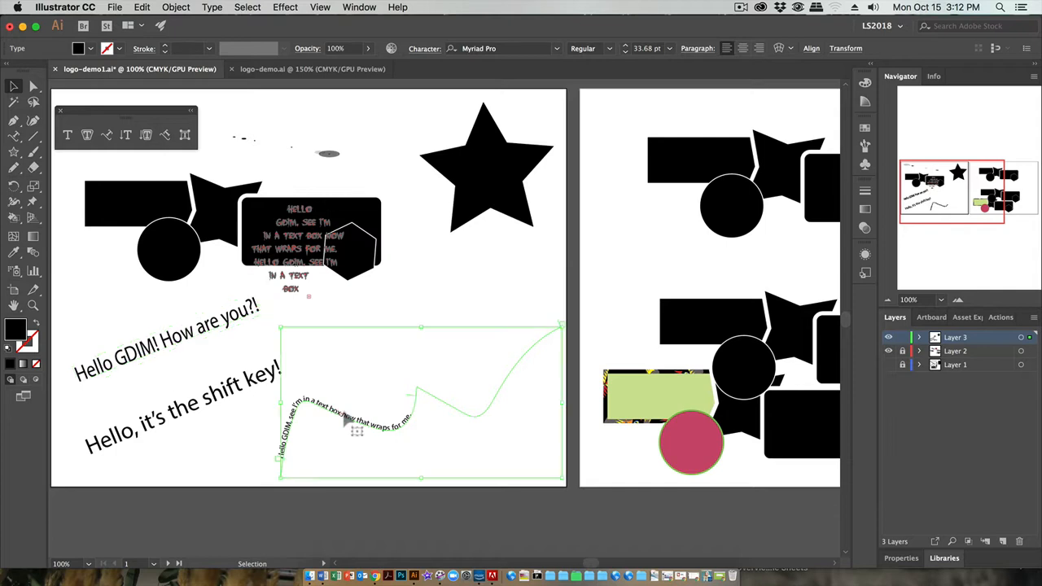
pyautogui.click(425, 48)
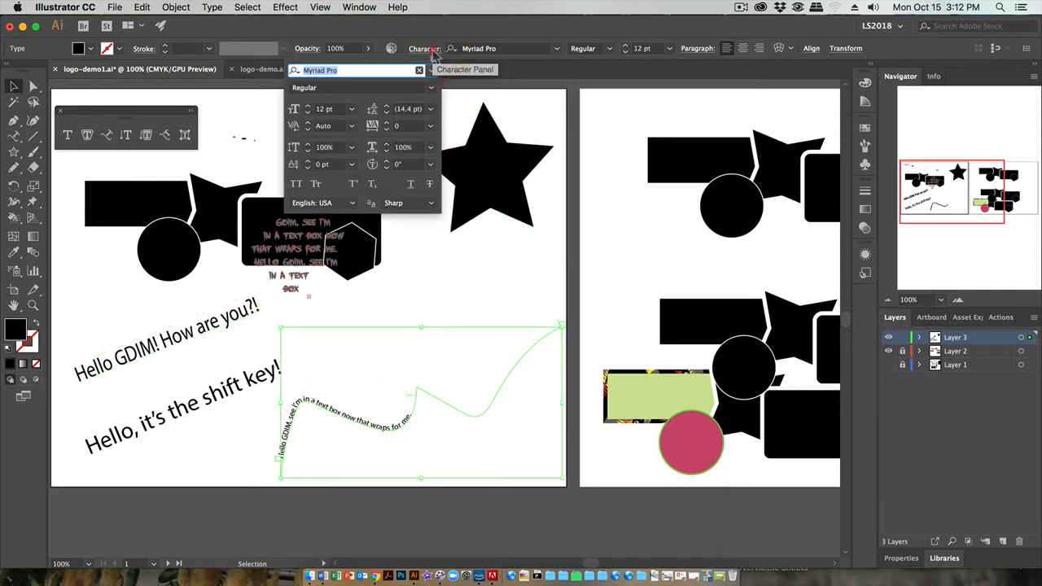
pyautogui.click(426, 49)
pyautogui.click(555, 49)
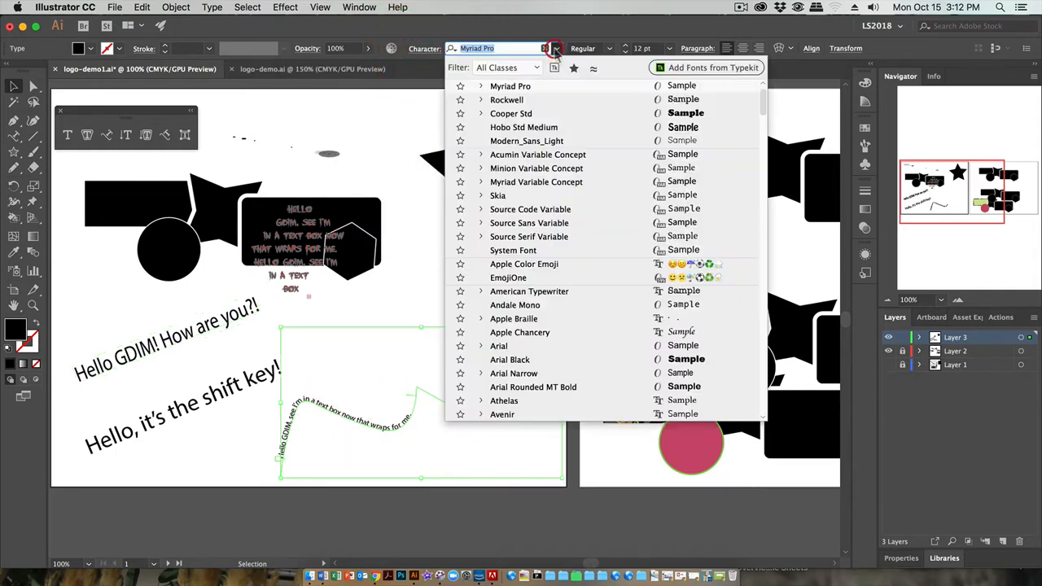
pyautogui.click(553, 145)
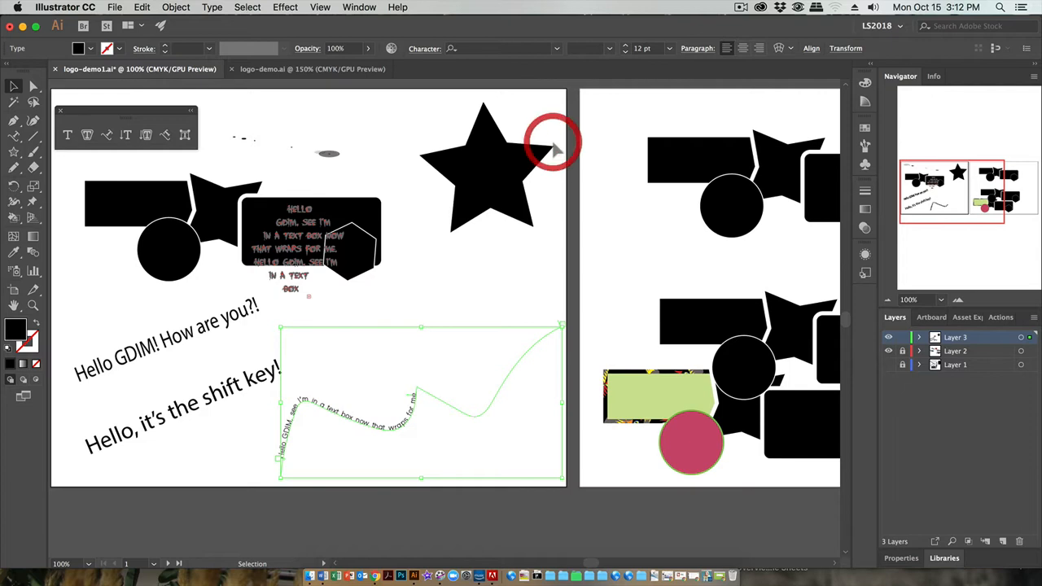
# Step: Increase the wavy path text's font size to 21 pt
pyautogui.click(625, 50)
pyautogui.click(626, 50)
pyautogui.click(625, 51)
pyautogui.click(625, 51)
pyautogui.click(625, 50)
pyautogui.click(625, 51)
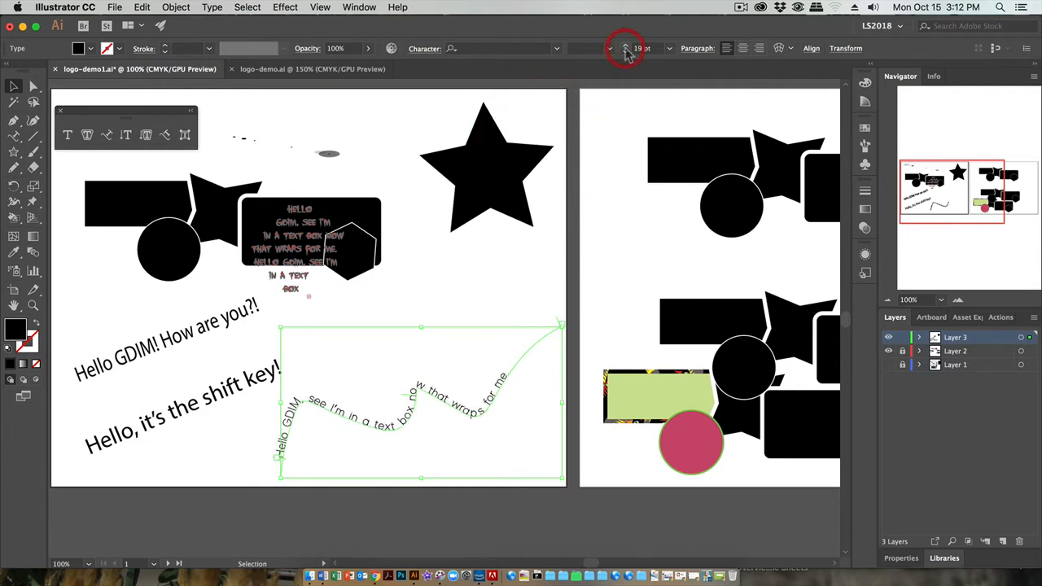
pyautogui.click(625, 50)
pyautogui.click(625, 50)
pyautogui.click(626, 51)
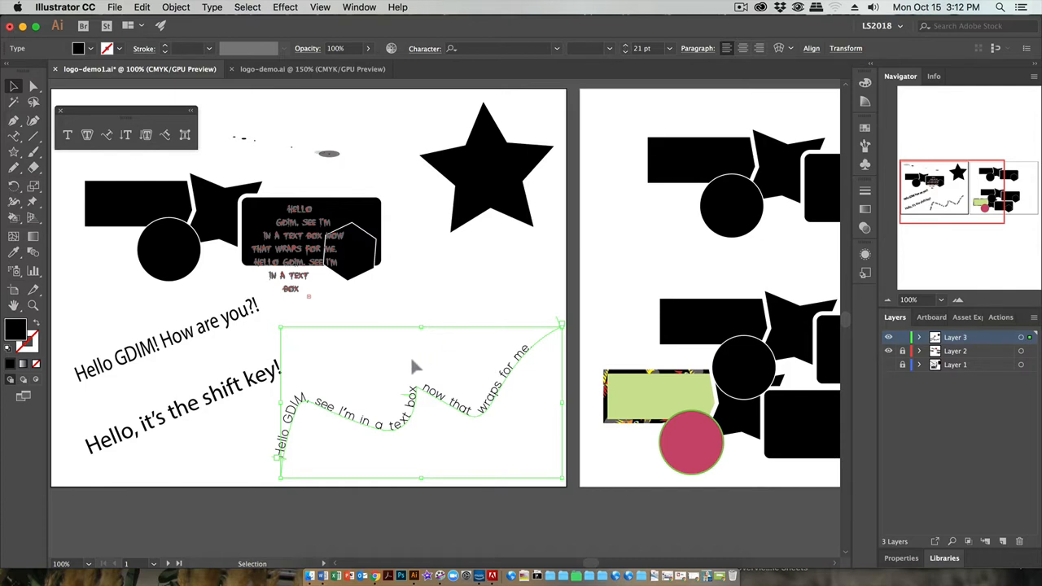
# Step: Shift the path text's start bracket closer to the line's lower end and pull its end bracket slightly inward
pyautogui.click(957, 301)
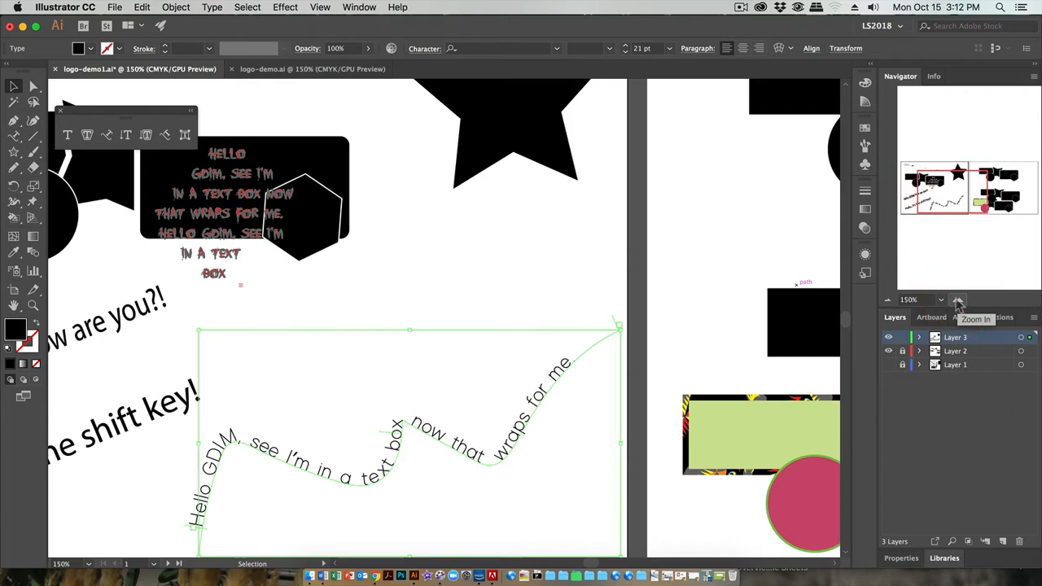
pyautogui.moveTo(943, 195); pyautogui.dragTo(938, 200)
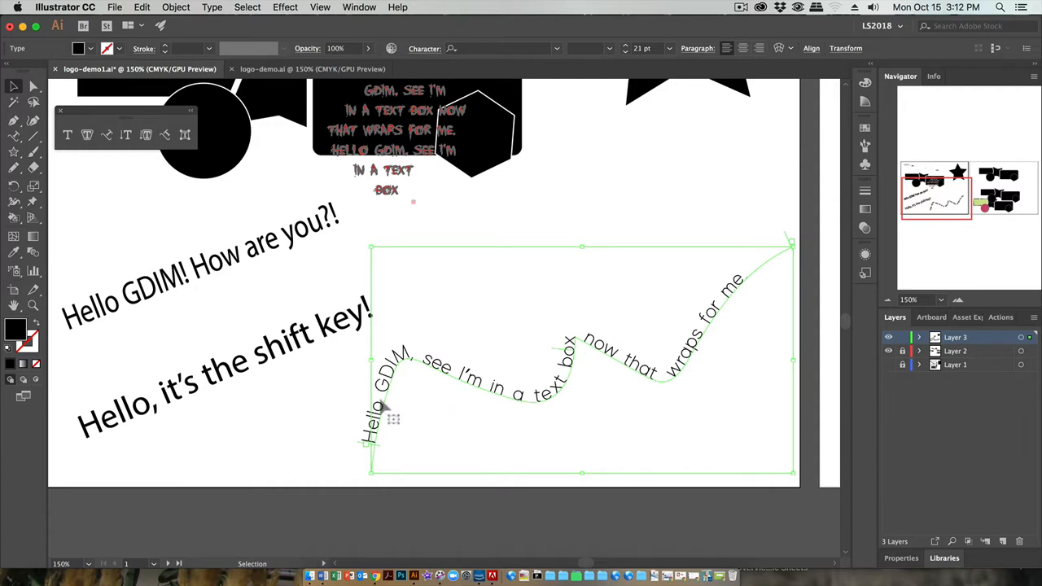
pyautogui.moveTo(368, 451)
pyautogui.mouseDown()
pyautogui.moveTo(366, 465)
pyautogui.moveTo(390, 392)
pyautogui.moveTo(373, 467)
pyautogui.mouseUp()
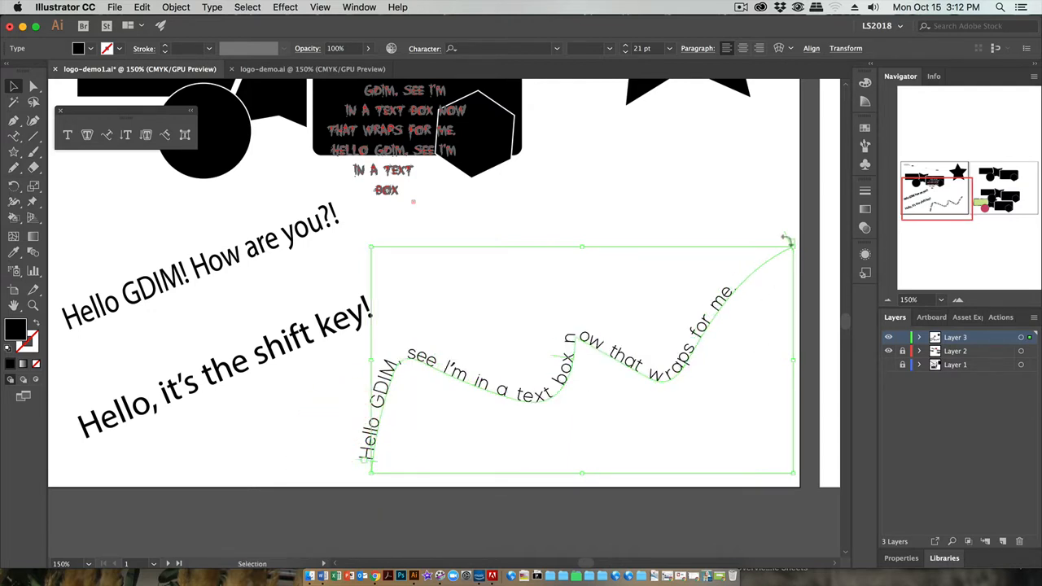
pyautogui.moveTo(787, 242)
pyautogui.mouseDown()
pyautogui.moveTo(738, 264)
pyautogui.moveTo(767, 242)
pyautogui.mouseUp()
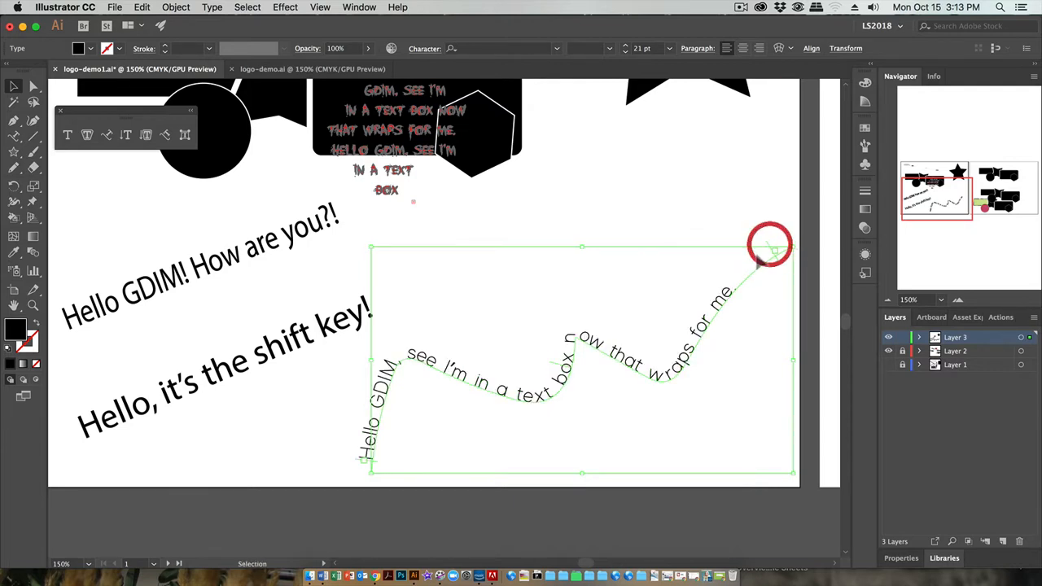
# Step: Flip the text to the opposite side of the wavy path using its center bracket, and flip it back
pyautogui.click(572, 370)
pyautogui.moveTo(572, 370); pyautogui.dragTo(609, 464)
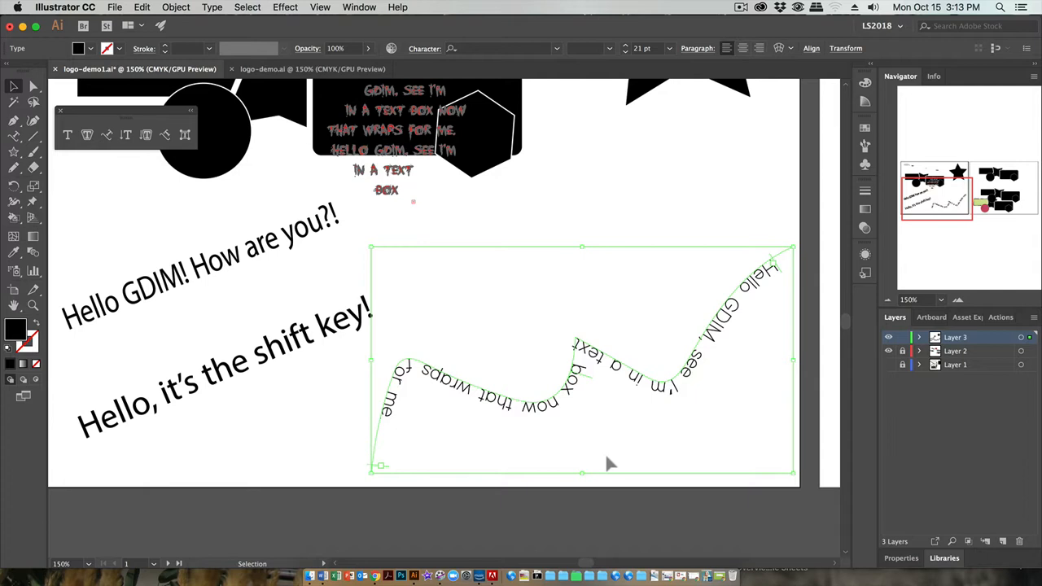
pyautogui.moveTo(577, 372); pyautogui.dragTo(616, 342)
pyautogui.click(582, 376)
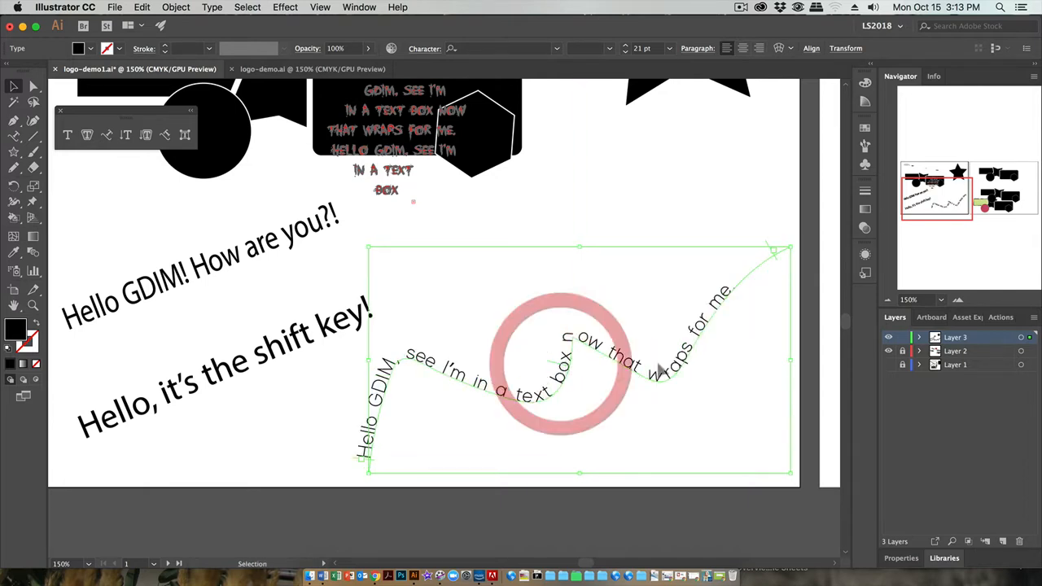
# Step: Duplicate the large black star and place the copy directly below the original
pyautogui.scroll(5, 662, 370)
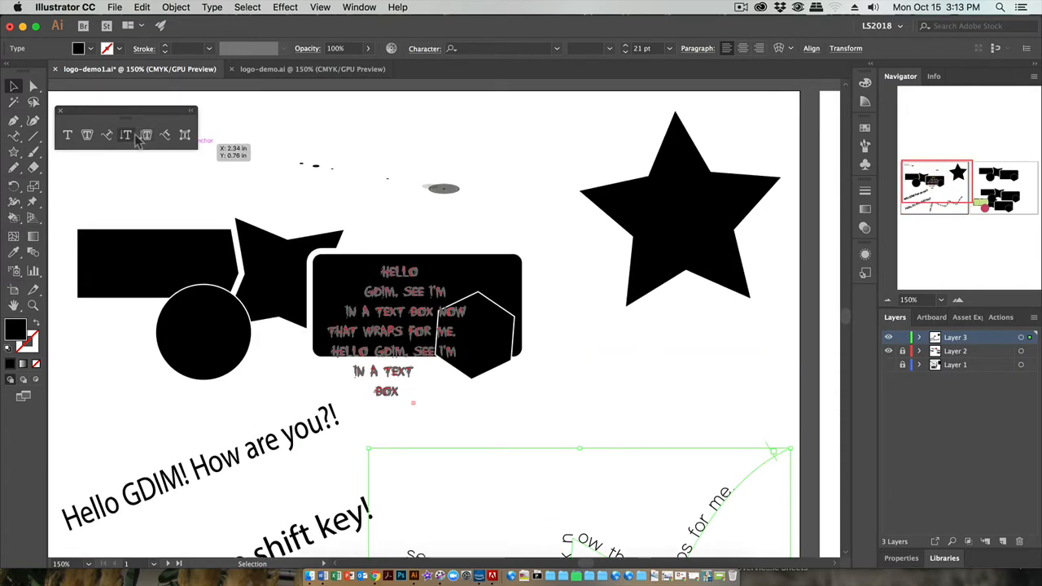
pyautogui.scroll(2, 323, 285)
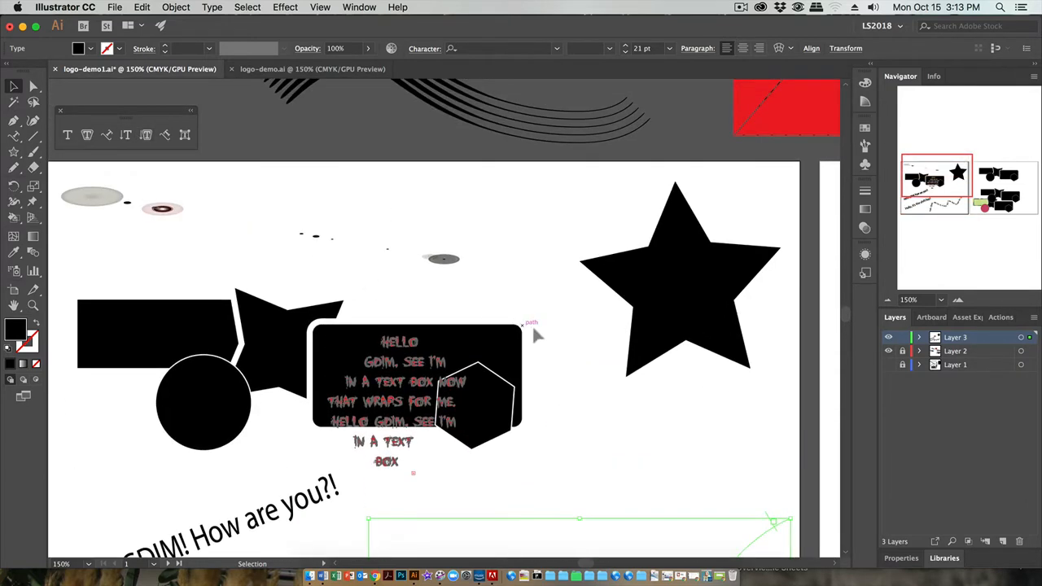
pyautogui.moveTo(714, 319); pyautogui.dragTo(681, 513)
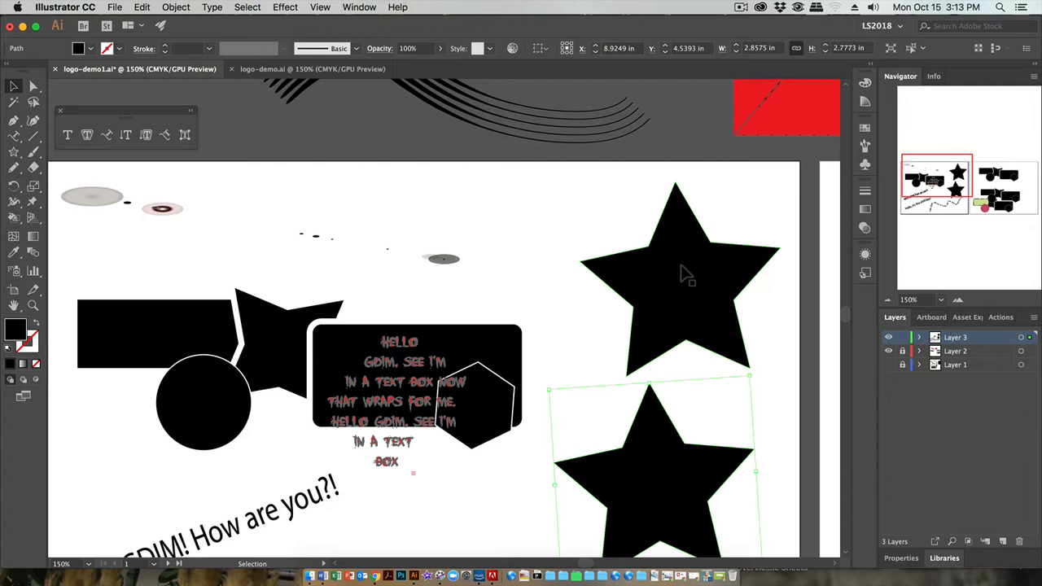
pyautogui.scroll(-1, 687, 275)
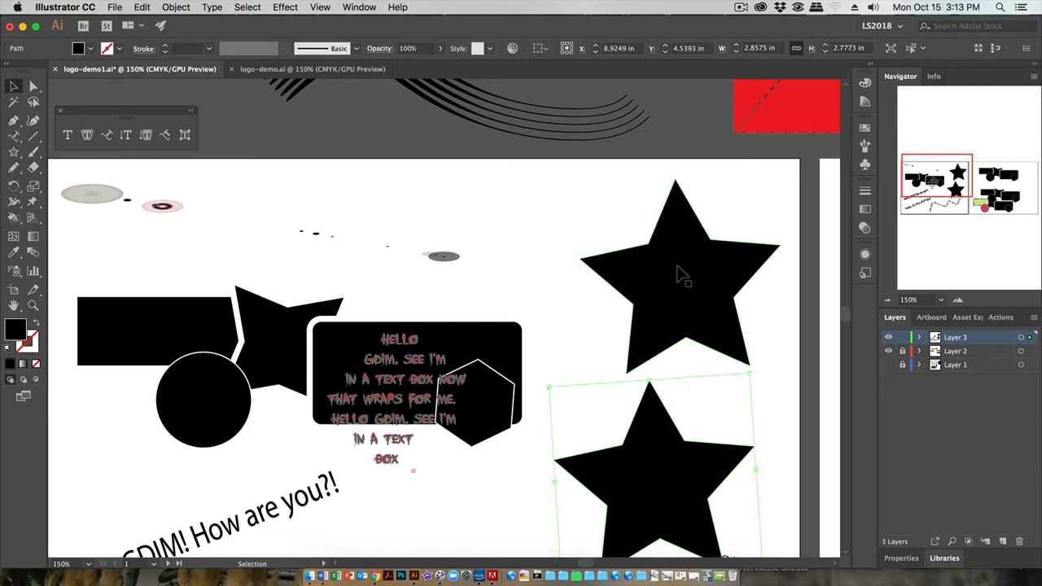
pyautogui.click(511, 201)
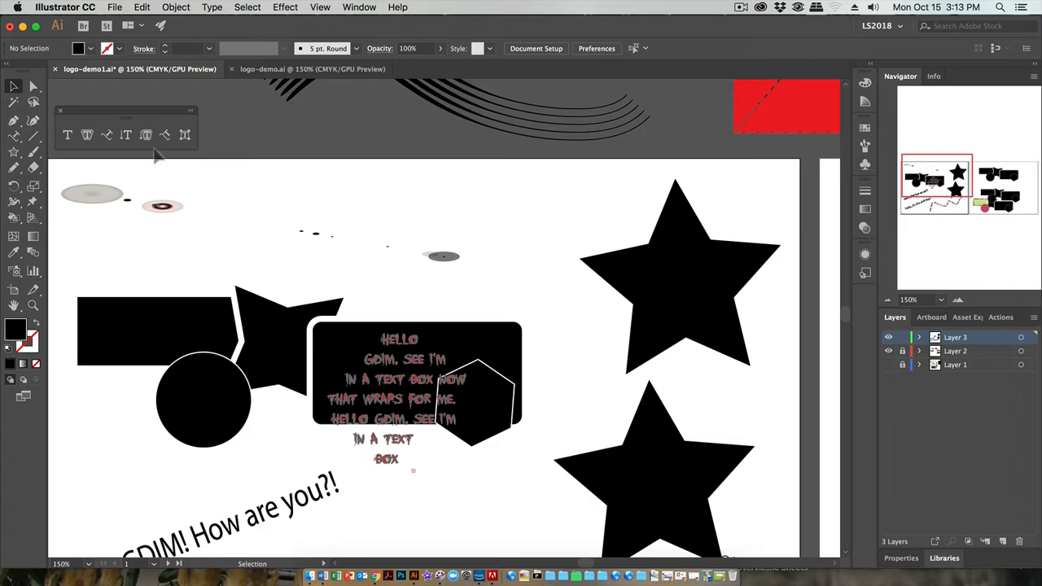
# Step: Turn the upper star's outline into path text and fill it with three pastes of the copied "Hello GDIM" sentence
pyautogui.click(107, 136)
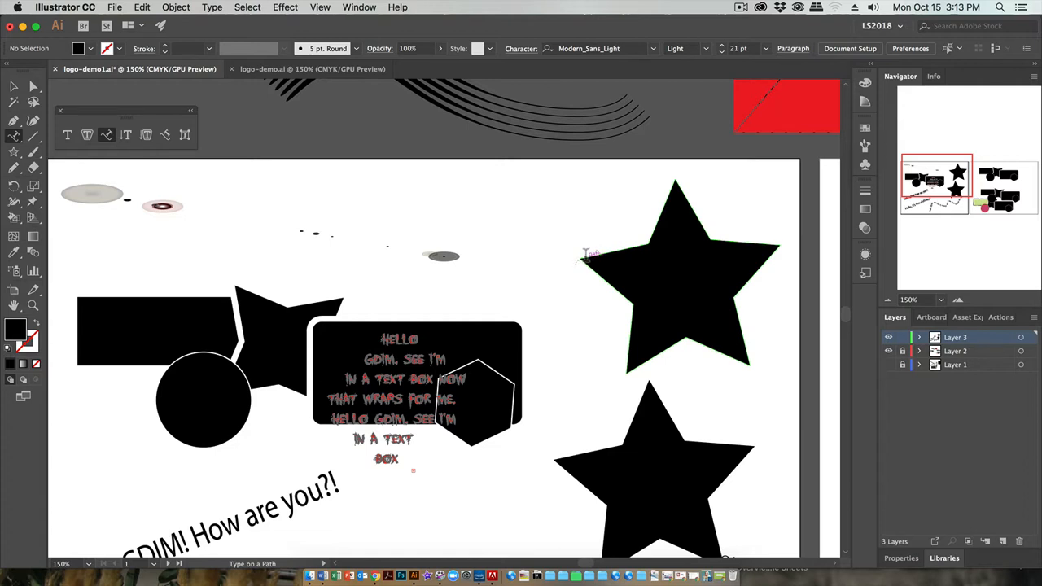
pyautogui.click(585, 255)
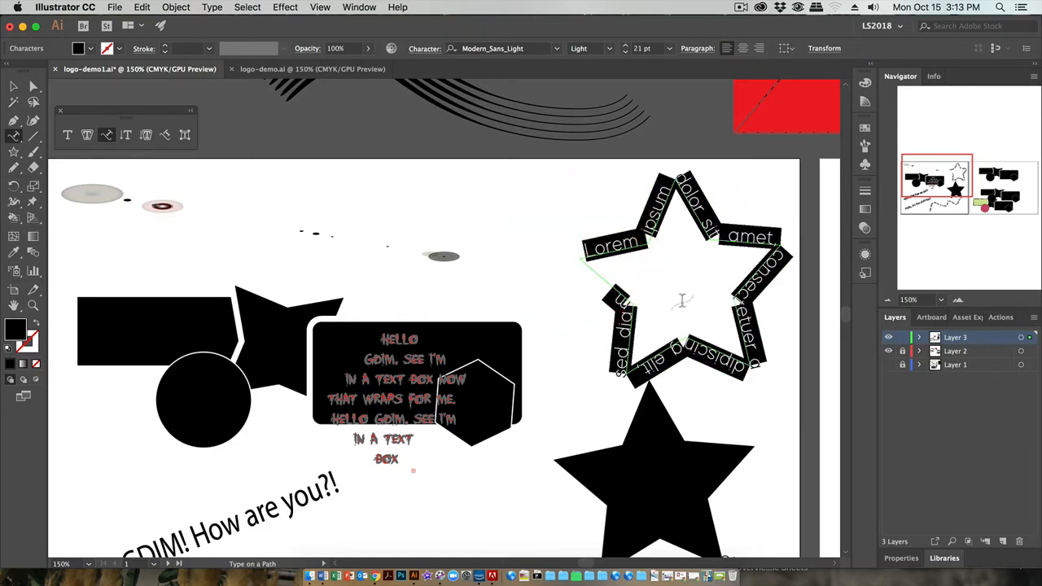
pyautogui.press('super+v')
pyautogui.press('super+v')
pyautogui.press('super+v')
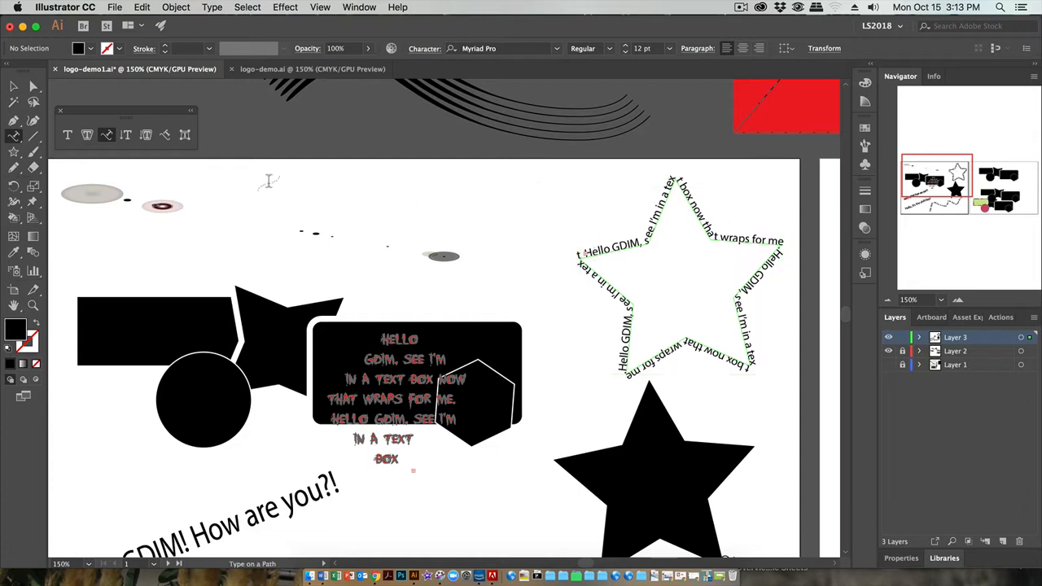
# Step: Convert the lower star into an area type shape and fill it with four pastes of the copied "Hello GDIM" sentence
pyautogui.click(88, 135)
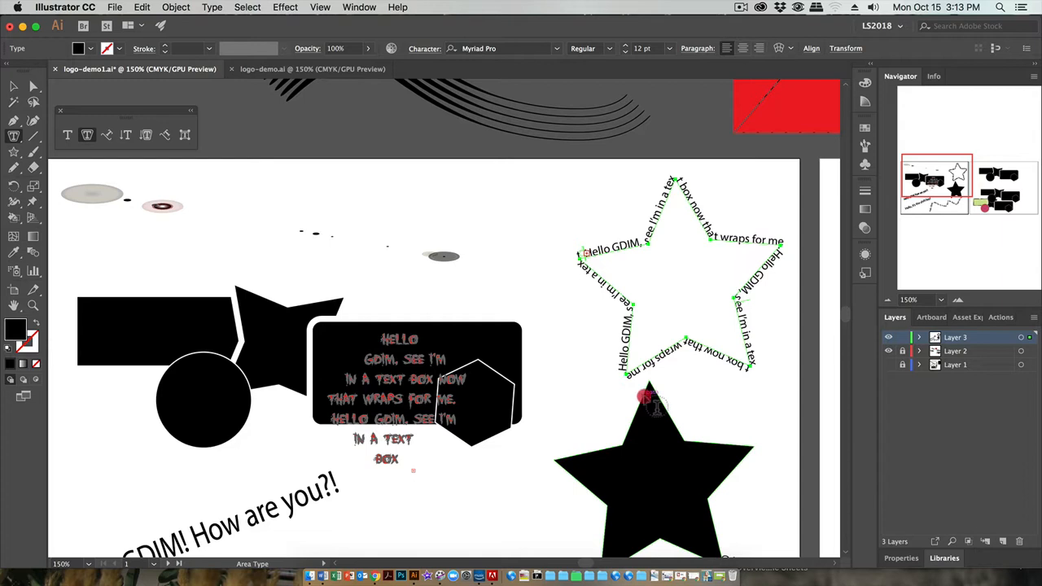
pyautogui.click(643, 399)
pyautogui.press('super+v')
pyautogui.press('super+v')
pyautogui.press('super+v')
pyautogui.press('super+v')
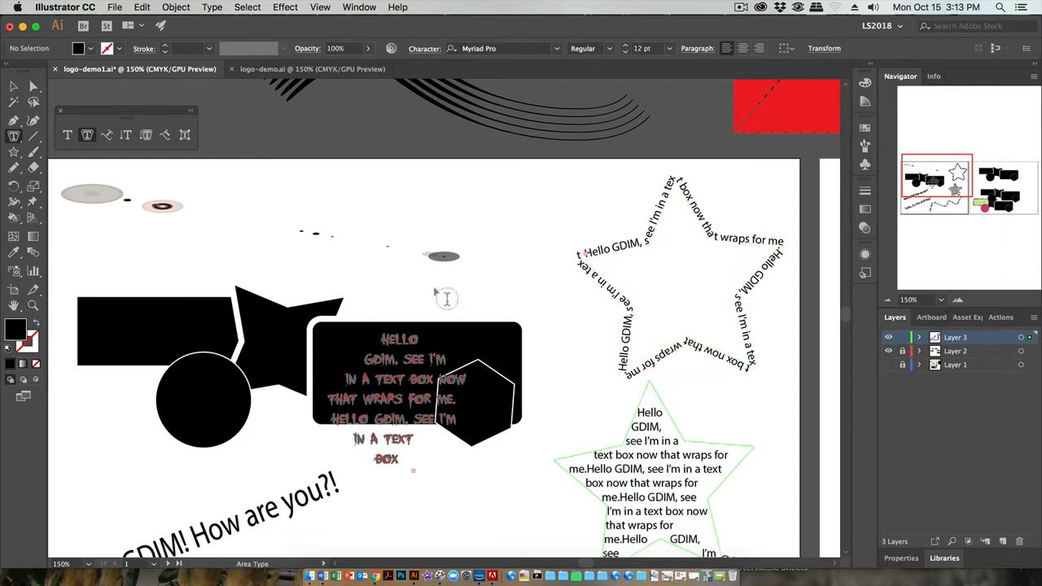
# Step: Lay the text-filled star inside the text-outlined star, and move it back below
pyautogui.click(13, 87)
pyautogui.moveTo(660, 462); pyautogui.dragTo(680, 261)
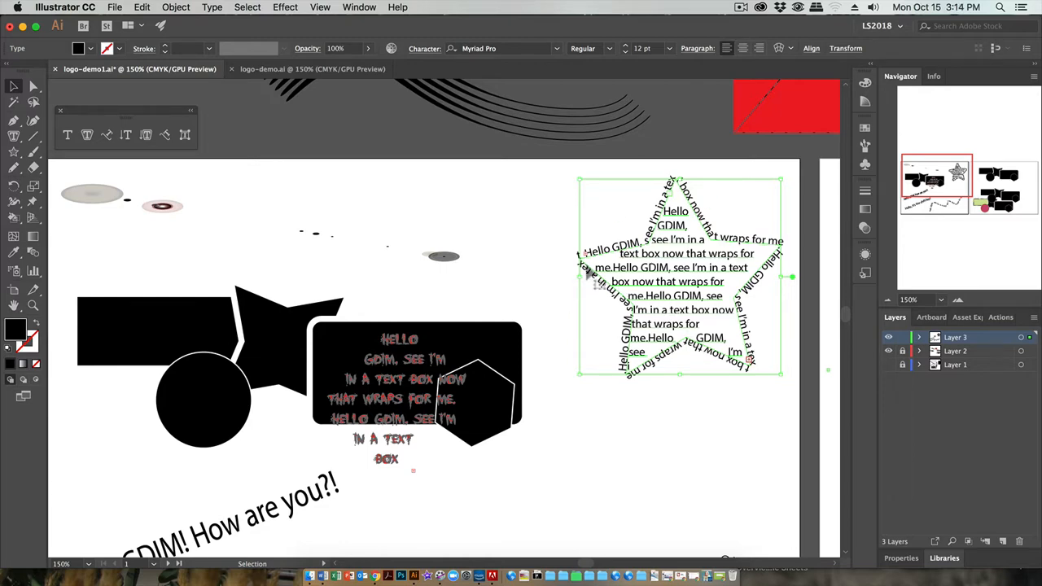
pyautogui.moveTo(680, 310); pyautogui.dragTo(668, 519)
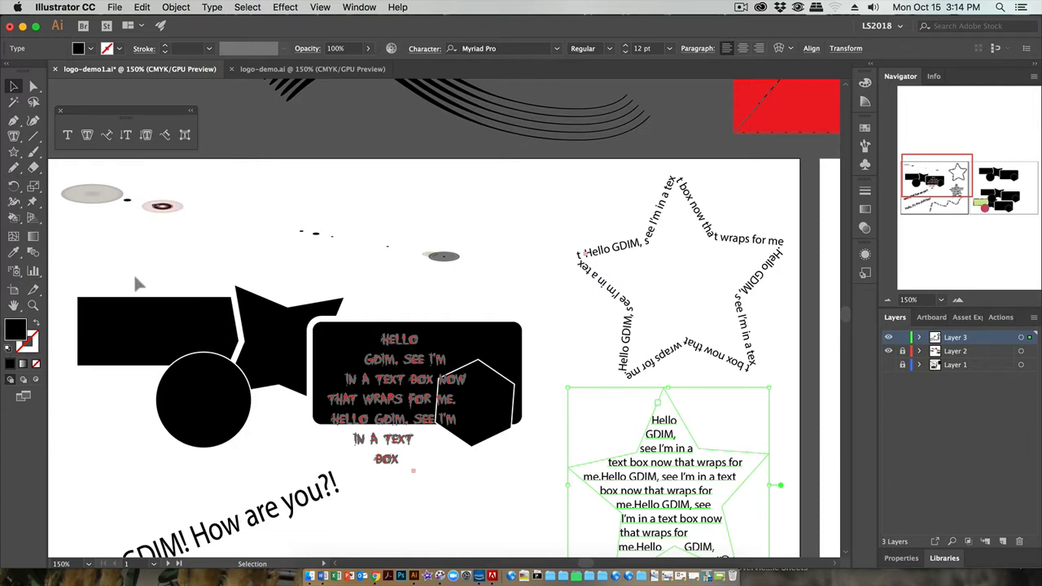
# Step: Go to the second artboard, clear the selection and unlock Layer 2
pyautogui.moveTo(135, 277); pyautogui.dragTo(63, 153)
pyautogui.moveTo(270, 390); pyautogui.dragTo(264, 295)
pyautogui.moveTo(521, 408); pyautogui.dragTo(241, 424)
pyautogui.moveTo(470, 356); pyautogui.dragTo(241, 369)
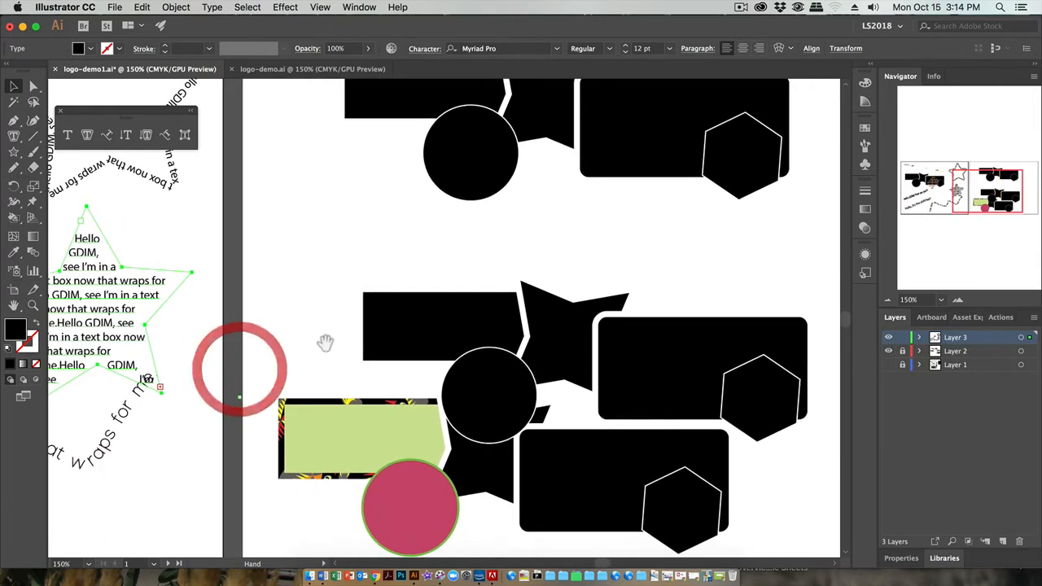
pyautogui.click(356, 439)
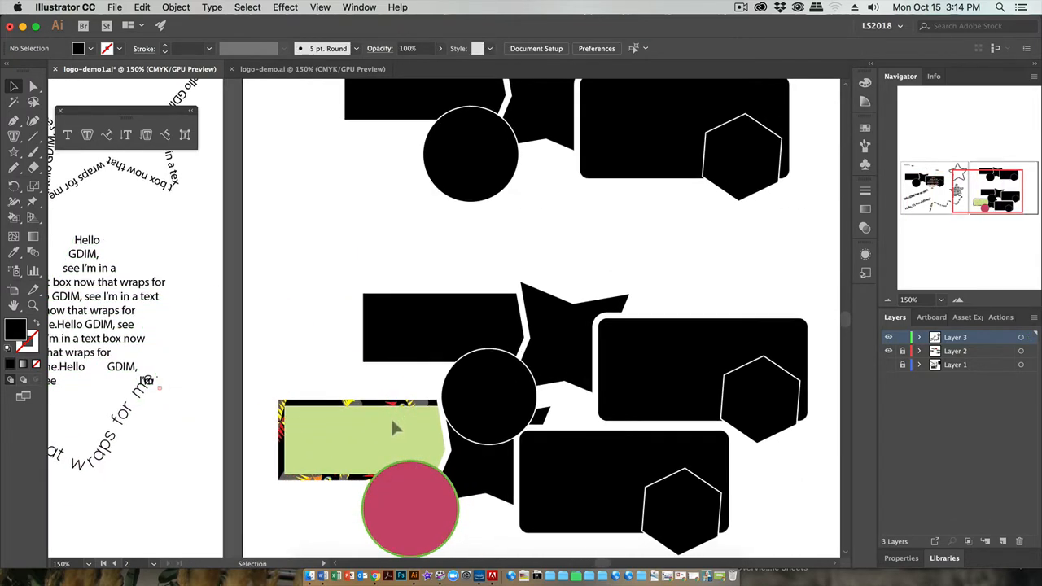
pyautogui.click(902, 351)
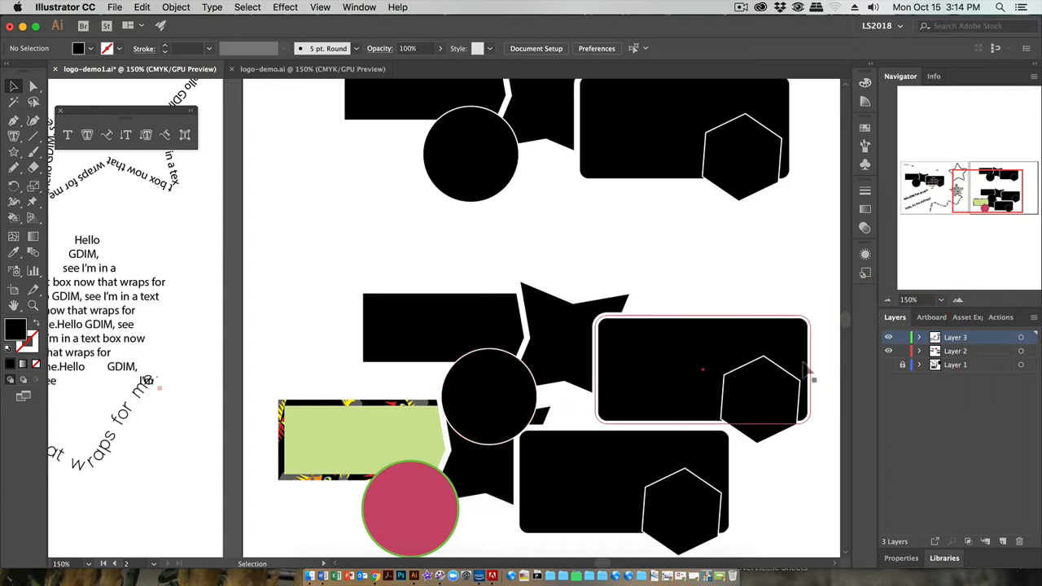
# Step: Select all the logo shapes on the second artboard and move them off its right side onto the pasteboard
pyautogui.scroll(5, 821, 393)
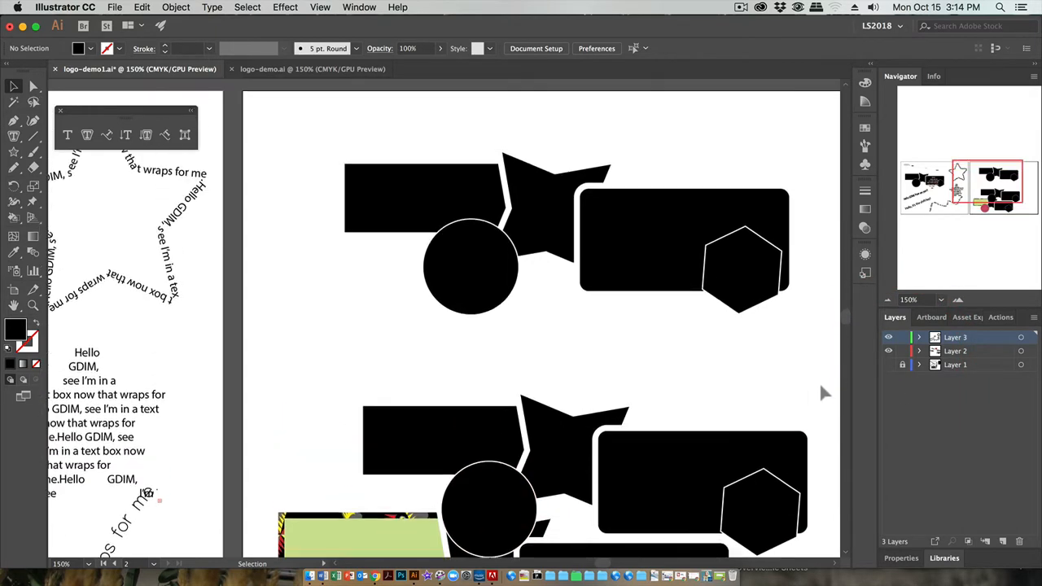
pyautogui.press('super+minus')
pyautogui.press('super+minus')
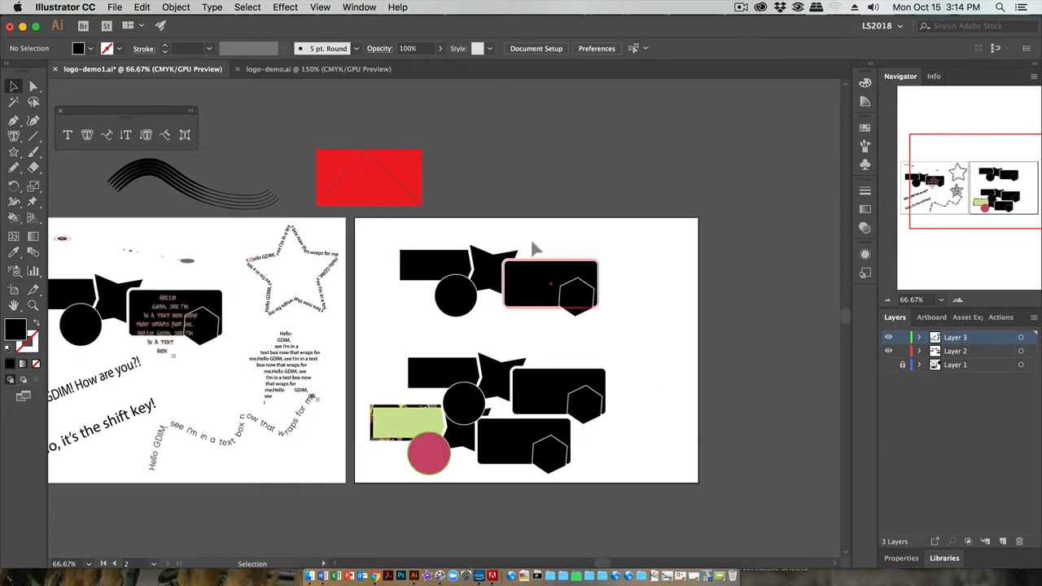
pyautogui.moveTo(699, 525); pyautogui.dragTo(697, 505)
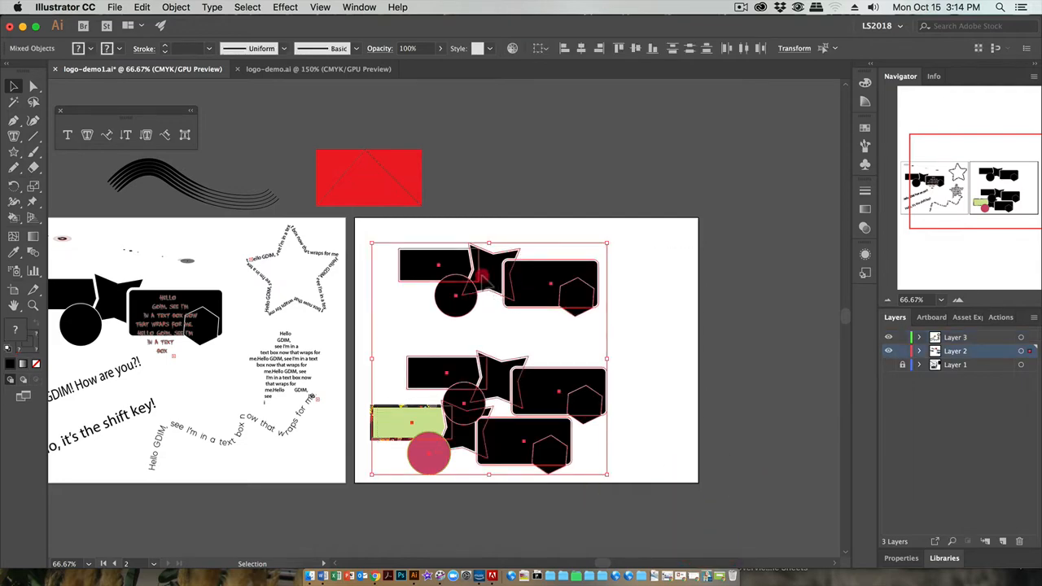
pyautogui.moveTo(430, 275); pyautogui.dragTo(748, 249)
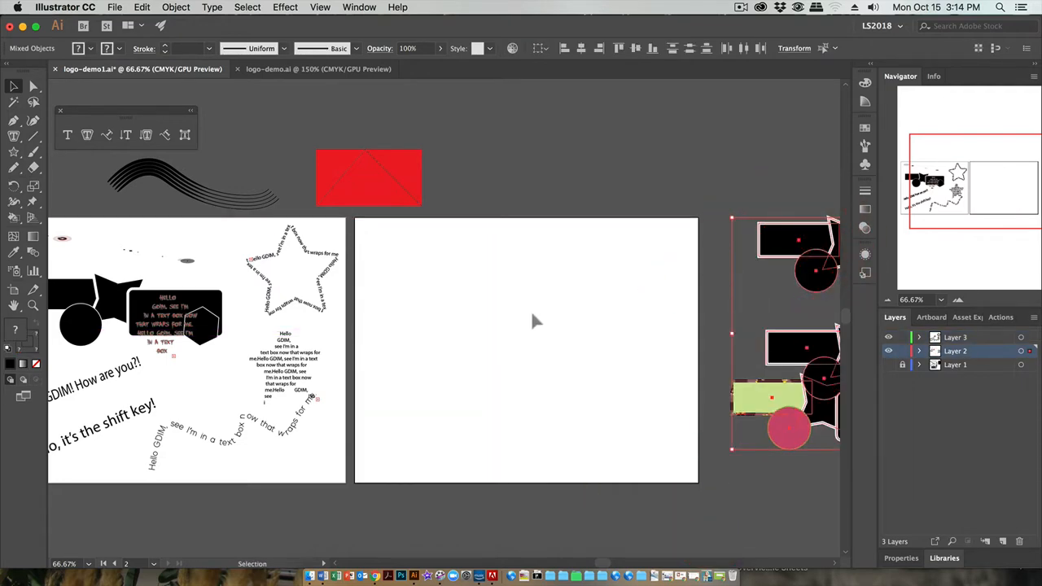
# Step: Create vertical type near the empty artboard's upper-left corner reading "Hello GDIM, see I'm in a text box now that wraps for me."
pyautogui.press('a')
pyautogui.scroll(3, 531, 310)
pyautogui.press('v')
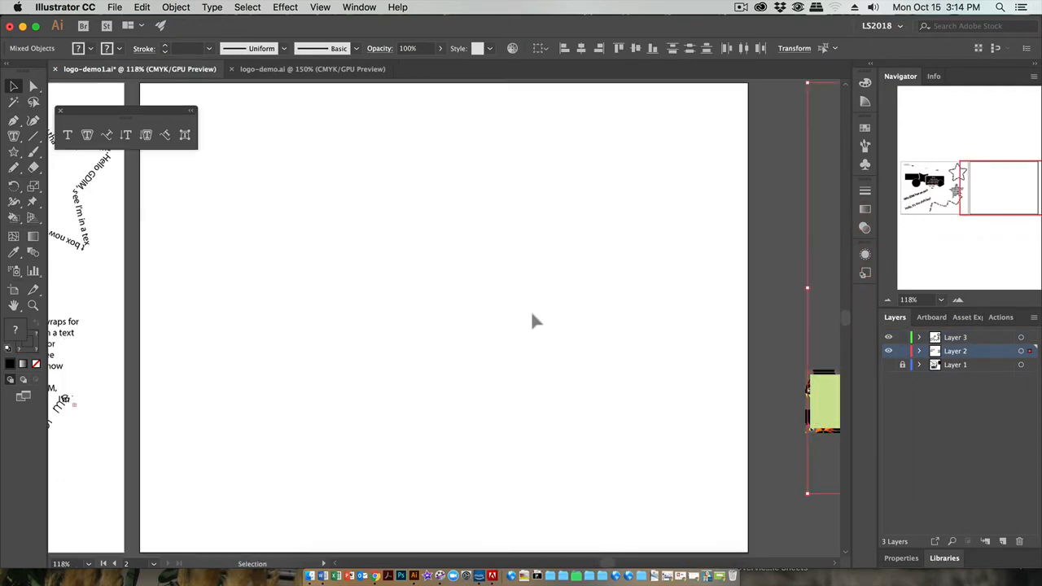
pyautogui.press('super+1')
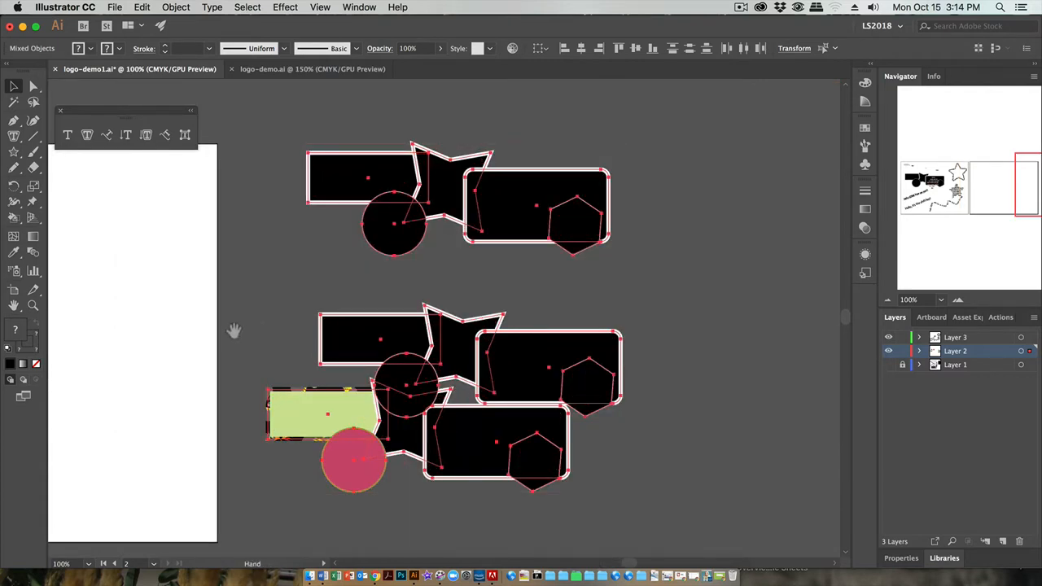
pyautogui.moveTo(185, 330); pyautogui.dragTo(687, 313)
pyautogui.moveTo(504, 341); pyautogui.dragTo(640, 332)
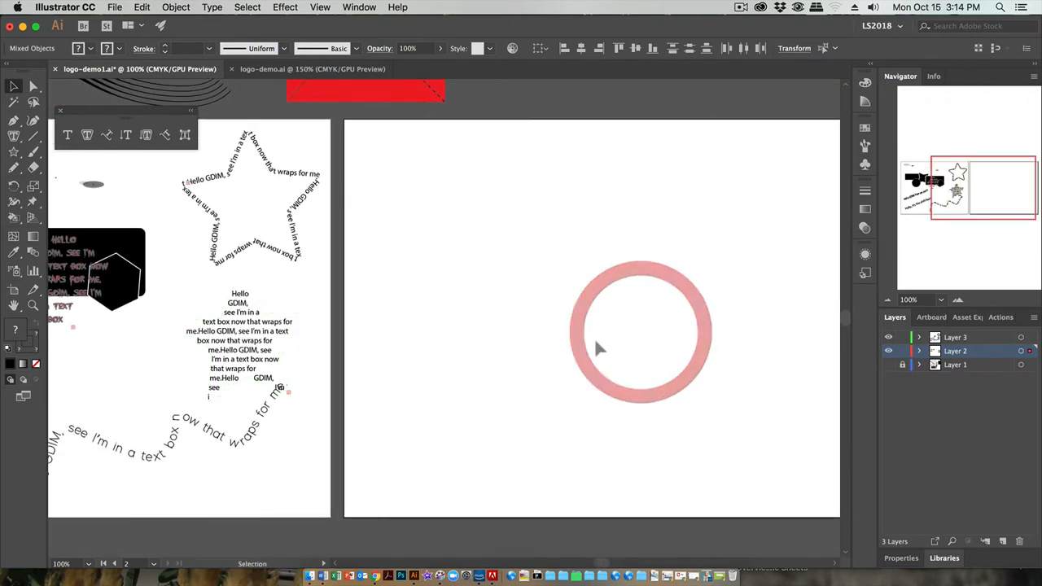
pyautogui.click(127, 135)
pyautogui.click(390, 153)
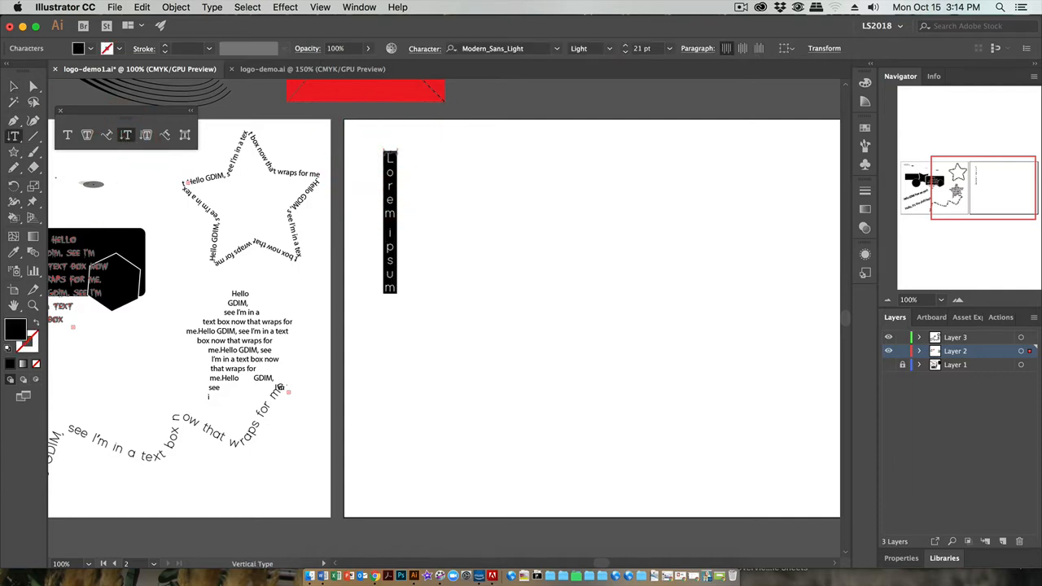
pyautogui.write("Hello GDIM, see I'm in a text box now that wraps for me.")
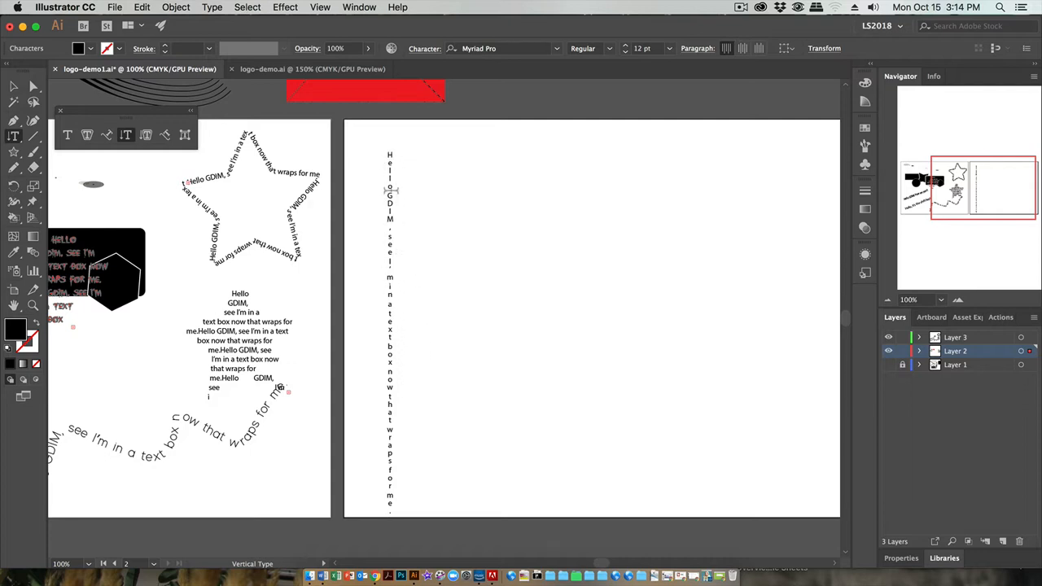
# Step: Replace the entire vertical sentence with "GDIM" and select it as an object
pyautogui.tripleClick(390, 164)
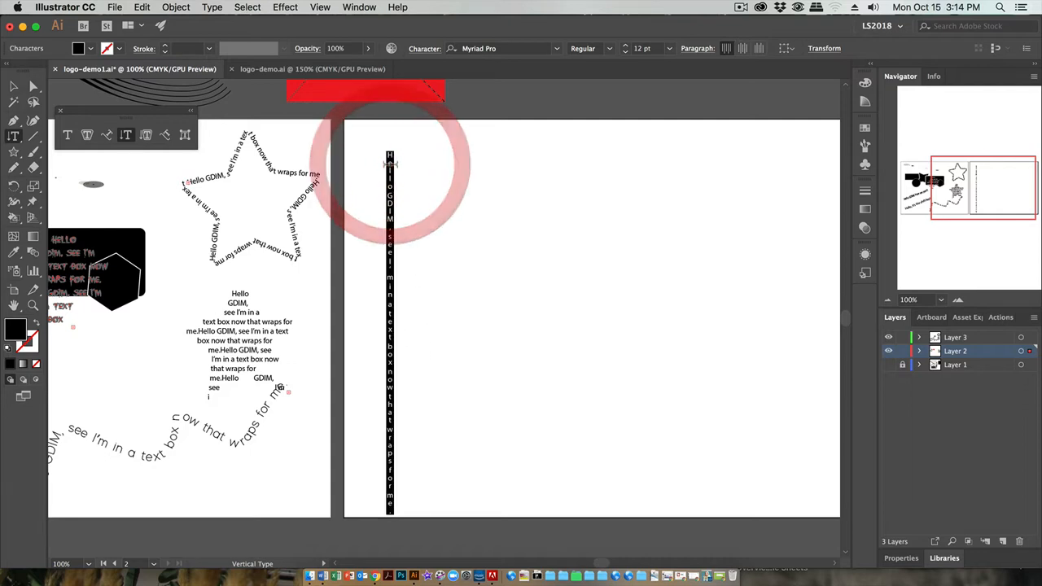
pyautogui.write('GDIM')
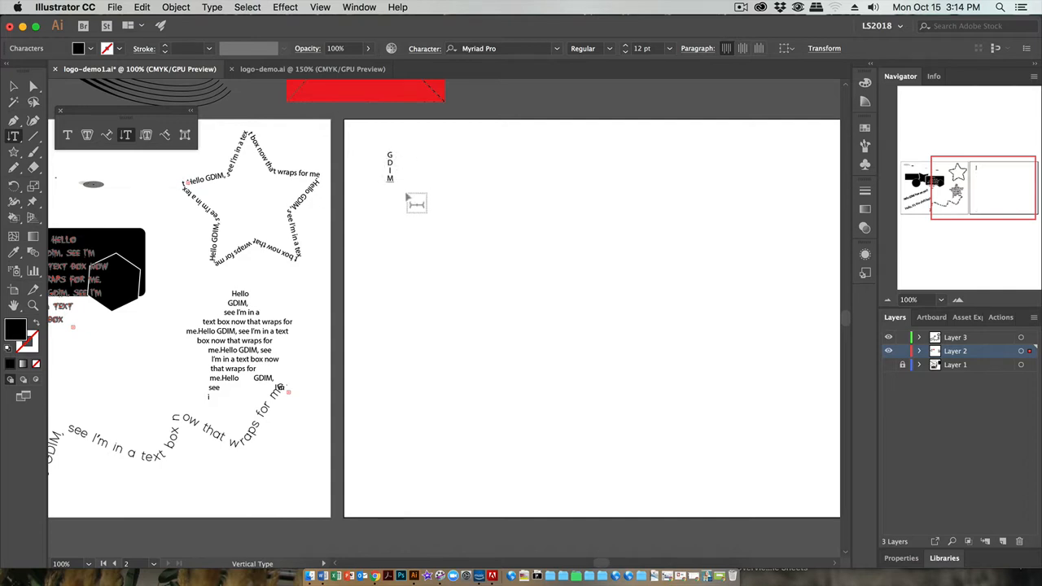
pyautogui.click(14, 86)
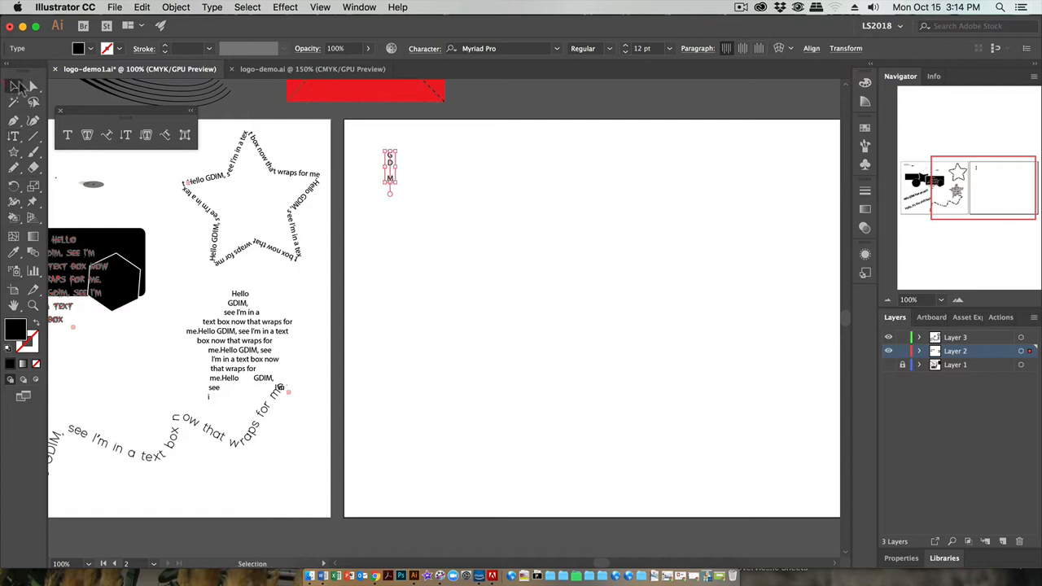
# Step: Change the vertical GDIM text's font to Cooper Std Black and increase its size to 49 pt
pyautogui.click(557, 49)
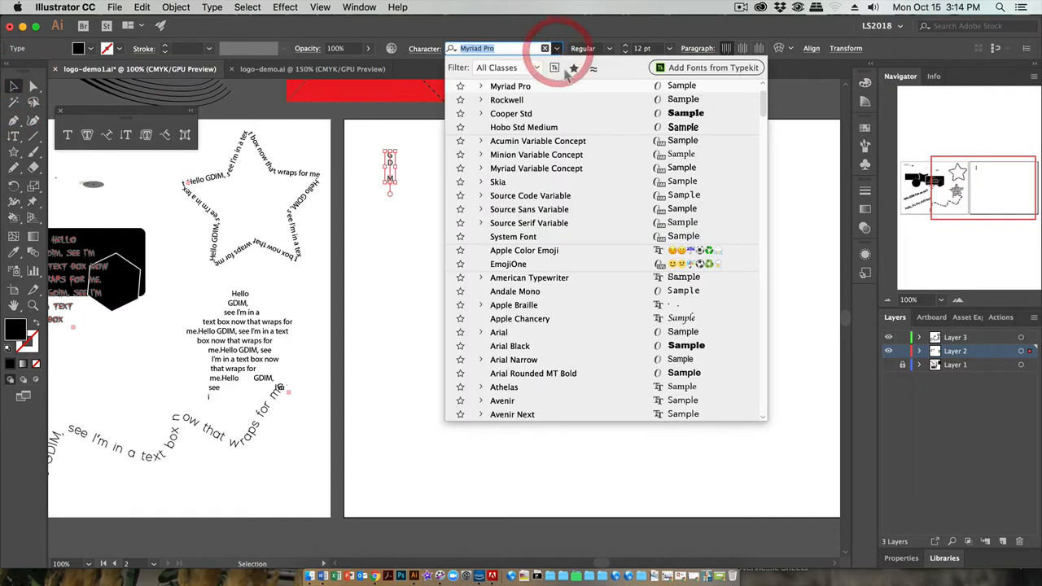
pyautogui.click(589, 110)
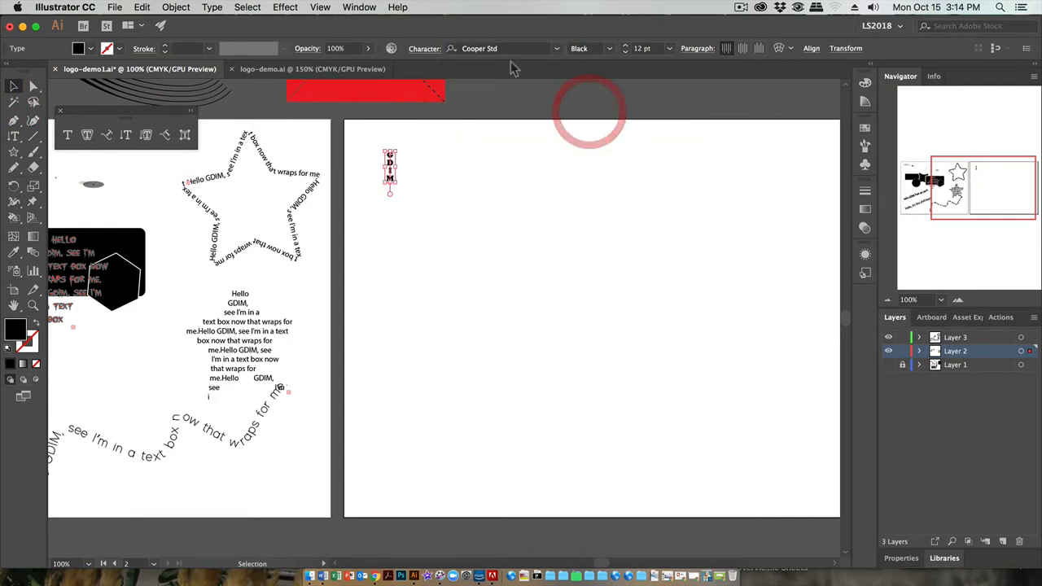
pyautogui.click(625, 46)
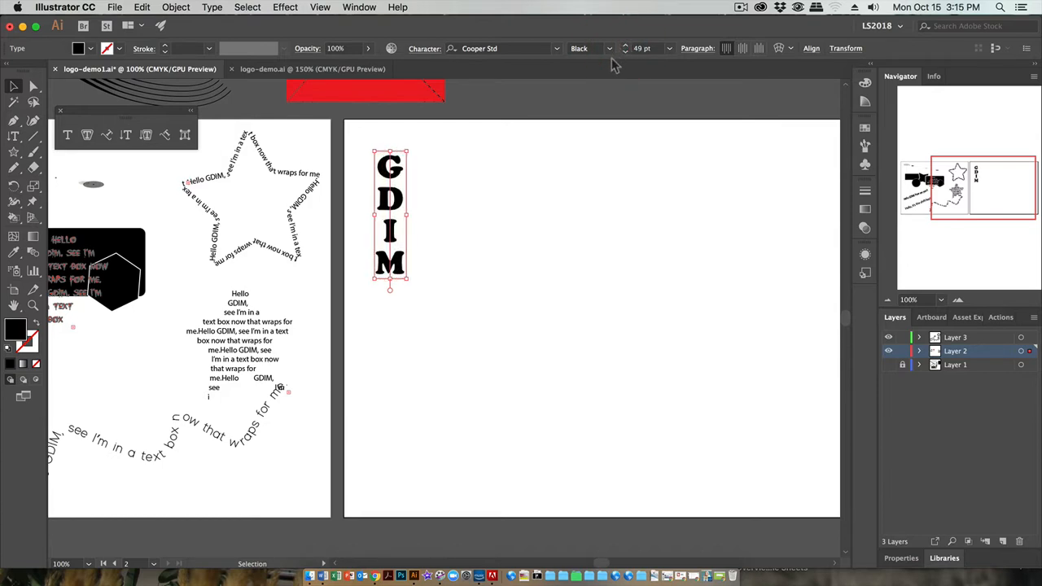
# Step: Set the vertical GDIM text's baseline shift to 6 pt in the character settings
pyautogui.click(423, 49)
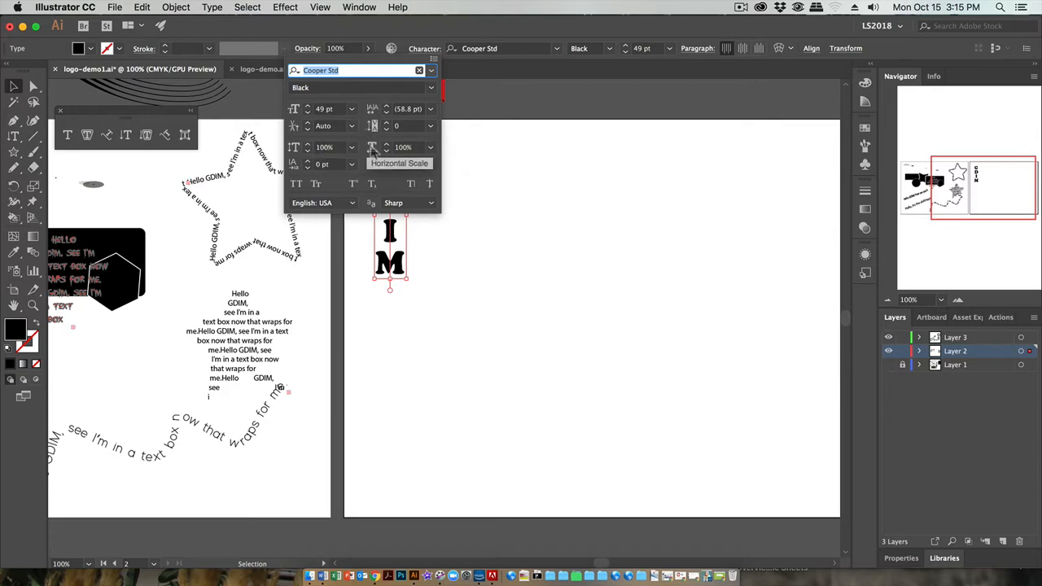
pyautogui.click(308, 161)
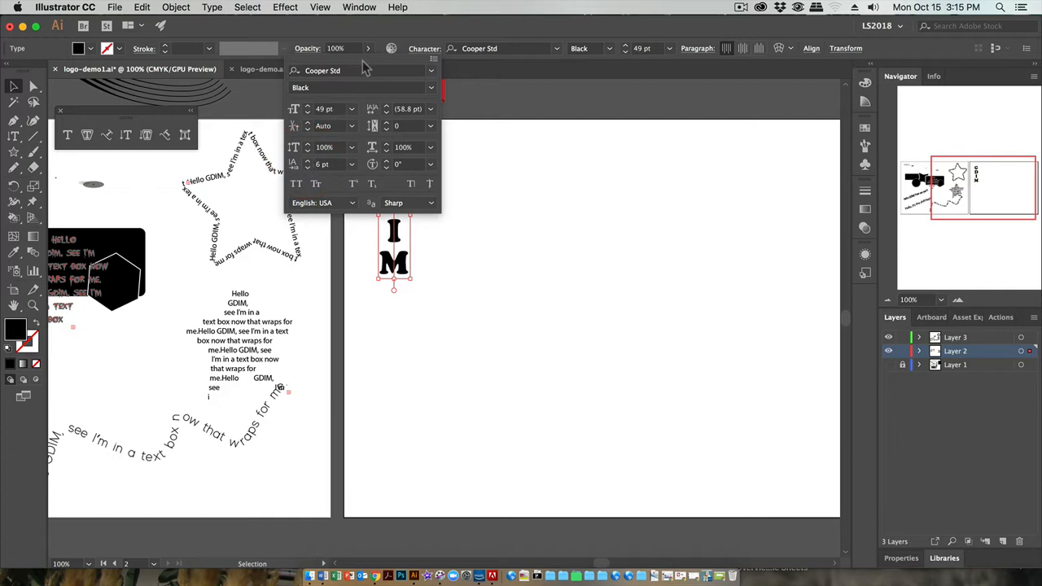
pyautogui.click(249, 103)
# Step: Move the vertical GDIM text toward the artboard's upper centre and set its baseline shift to -1 pt
pyautogui.click(426, 48)
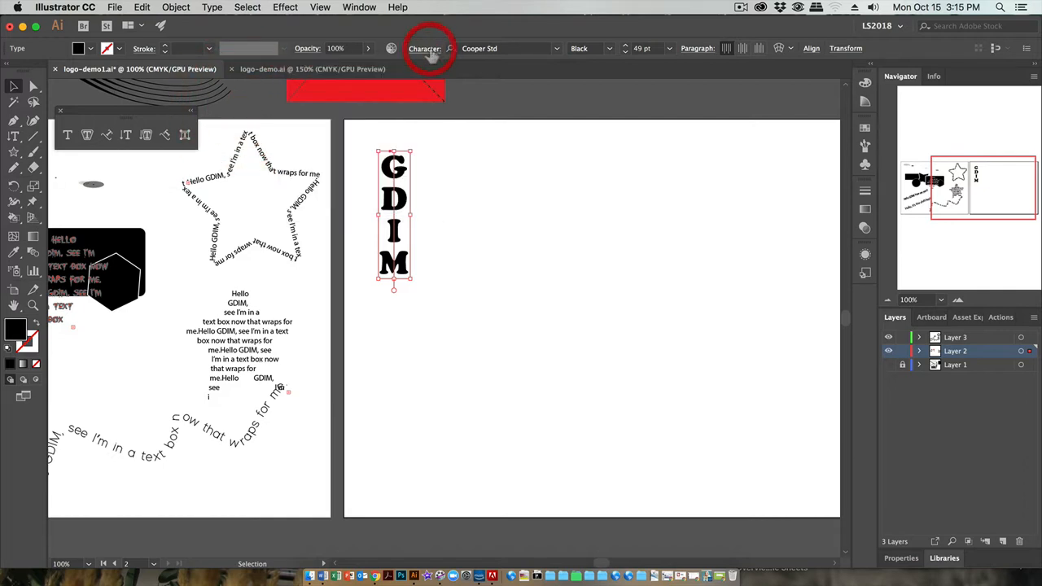
pyautogui.moveTo(409, 187); pyautogui.dragTo(632, 175)
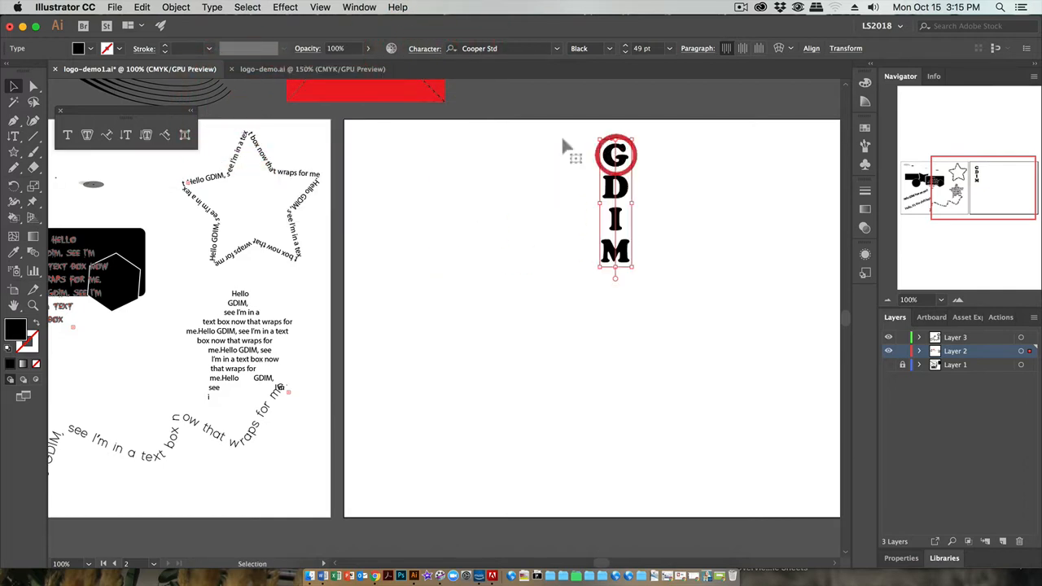
pyautogui.click(424, 48)
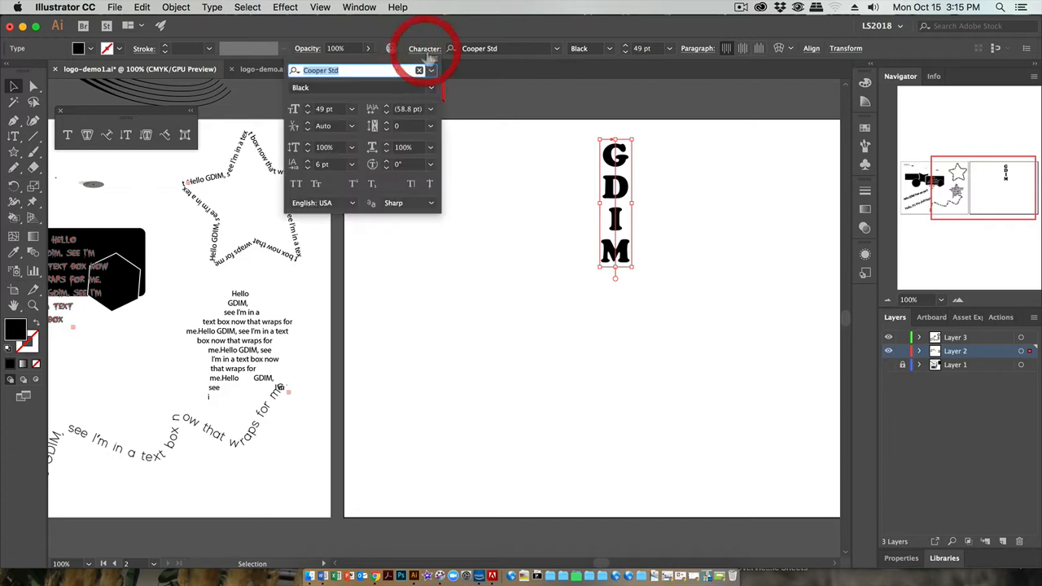
pyautogui.click(307, 168)
pyautogui.click(308, 167)
pyautogui.click(308, 168)
pyautogui.click(308, 167)
pyautogui.click(308, 167)
pyautogui.click(308, 168)
pyautogui.click(308, 167)
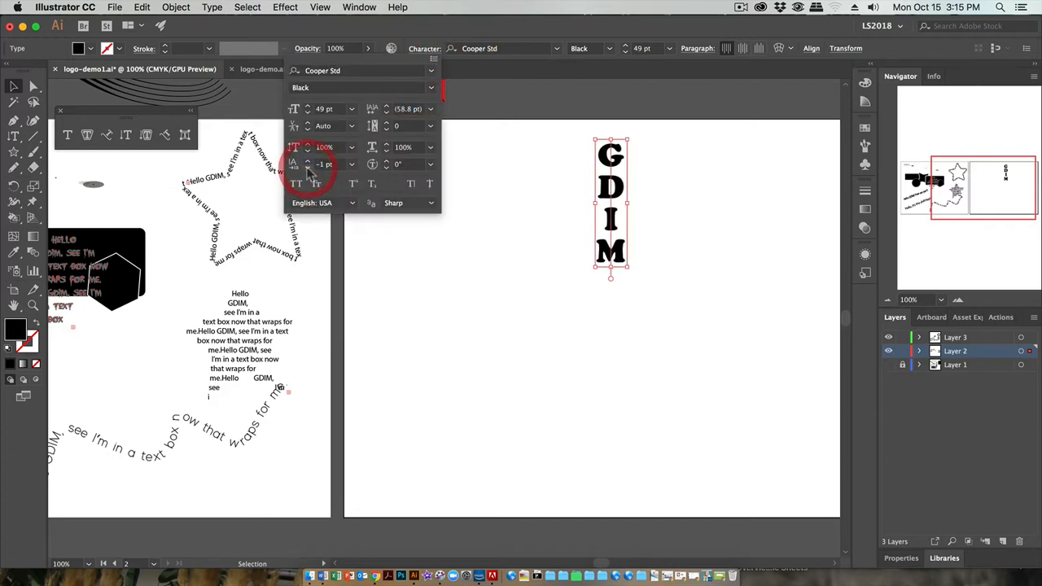
# Step: Select only the letter G of the vertical GDIM text and set its font size to 55 pt
pyautogui.doubleClick(613, 166)
pyautogui.moveTo(610, 159); pyautogui.dragTo(607, 143)
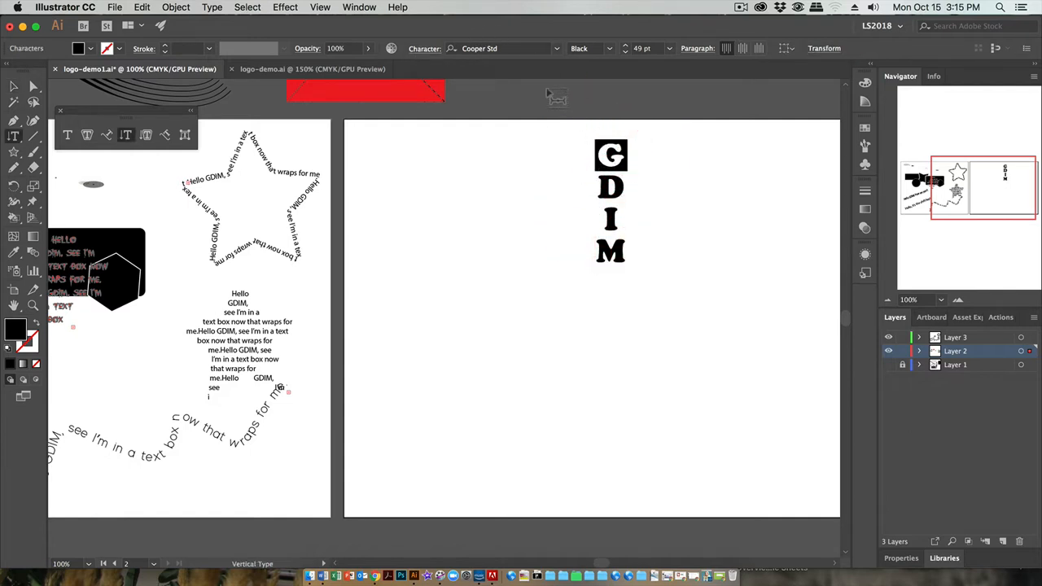
pyautogui.click(425, 50)
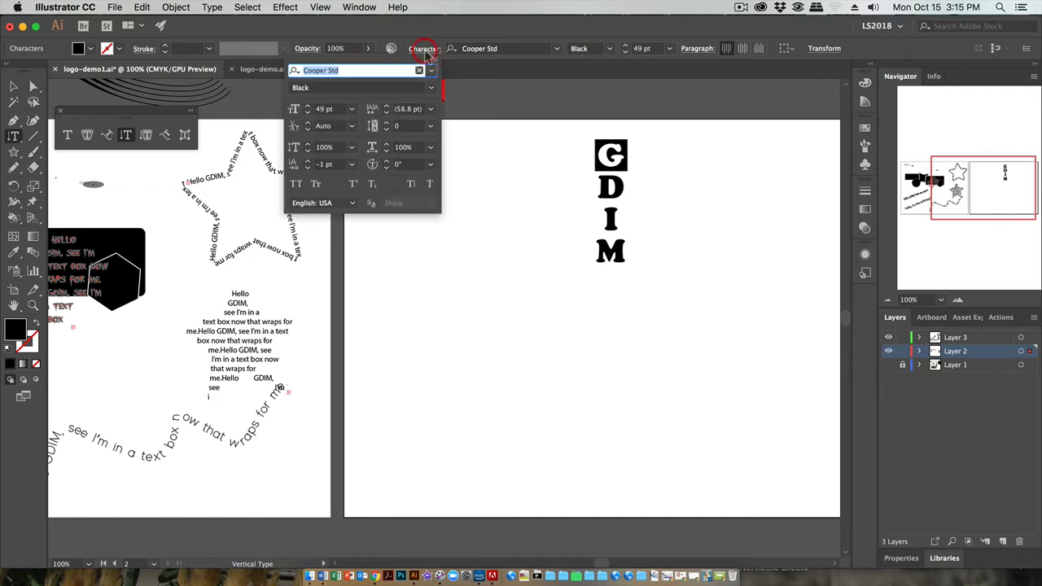
pyautogui.click(308, 106)
pyautogui.click(308, 106)
pyautogui.click(307, 106)
pyautogui.click(308, 106)
pyautogui.click(308, 106)
pyautogui.click(308, 105)
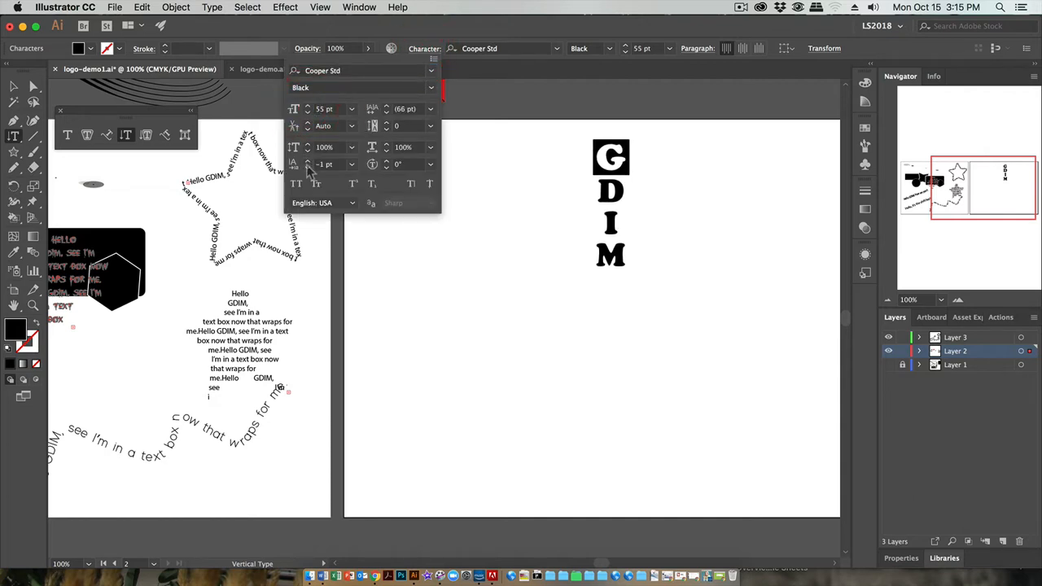
# Step: Set the selected letter G's baseline shift to -24 pt
pyautogui.click(308, 167)
pyautogui.click(307, 168)
pyautogui.click(307, 168)
pyautogui.click(308, 168)
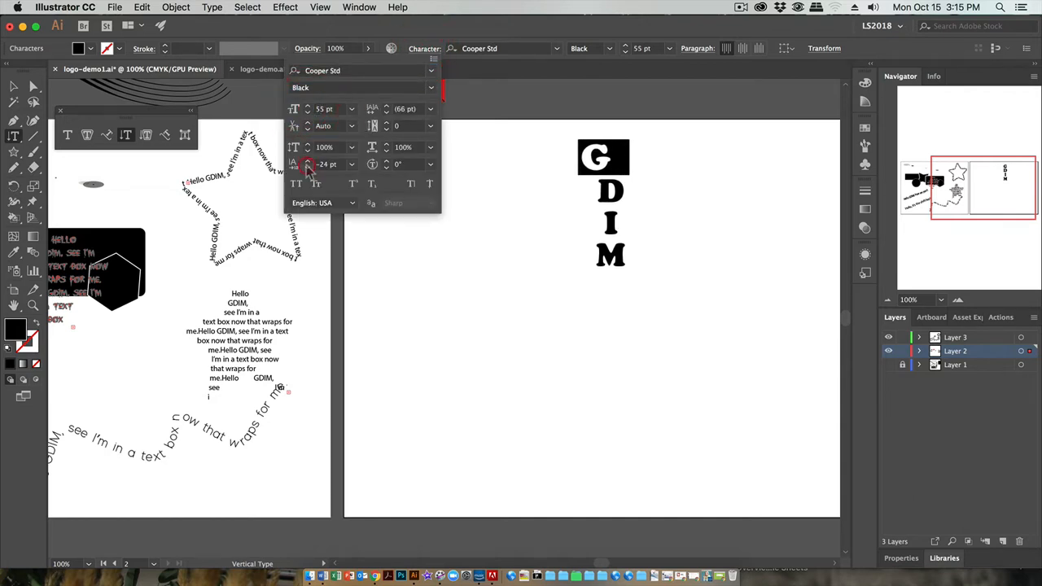
# Step: Rotate the selected letter G to -41° with the character rotation setting
pyautogui.click(387, 167)
pyautogui.click(387, 167)
pyautogui.click(387, 168)
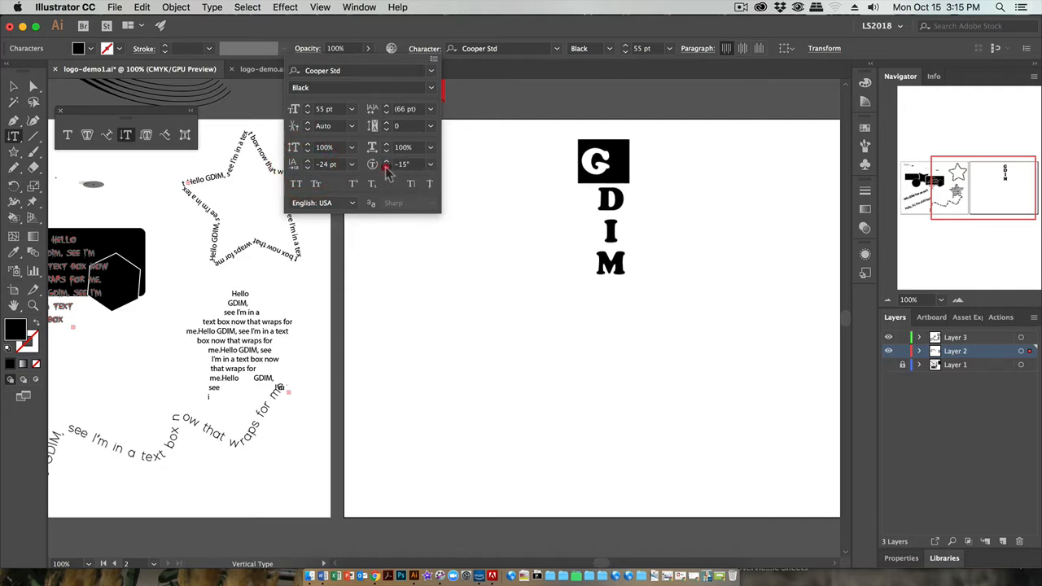
pyautogui.click(387, 168)
pyautogui.click(386, 168)
pyautogui.click(387, 168)
pyautogui.click(387, 168)
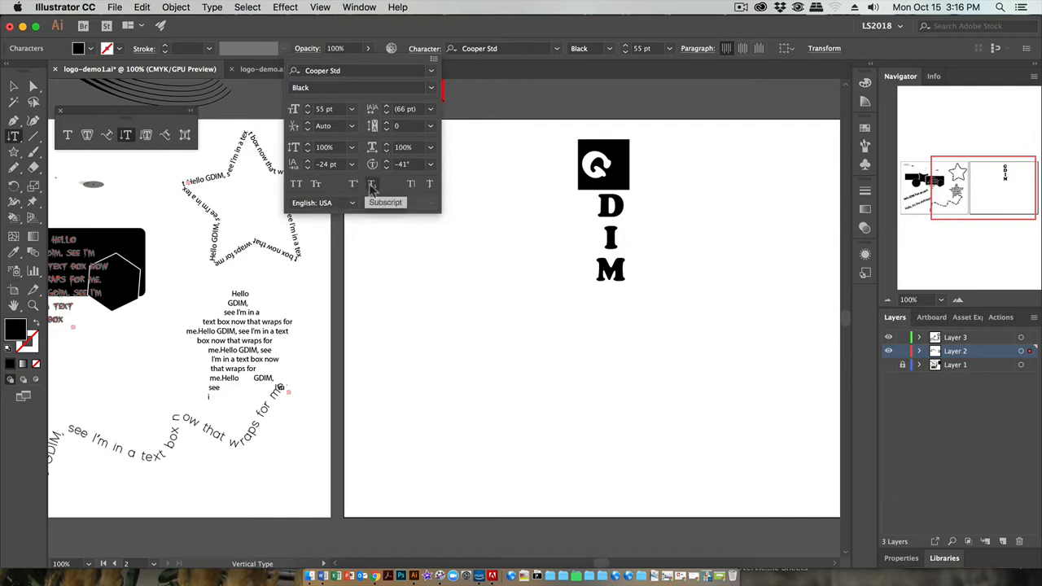
# Step: Try the underline and strikethrough options on the letter G, switching each off again
pyautogui.click(412, 185)
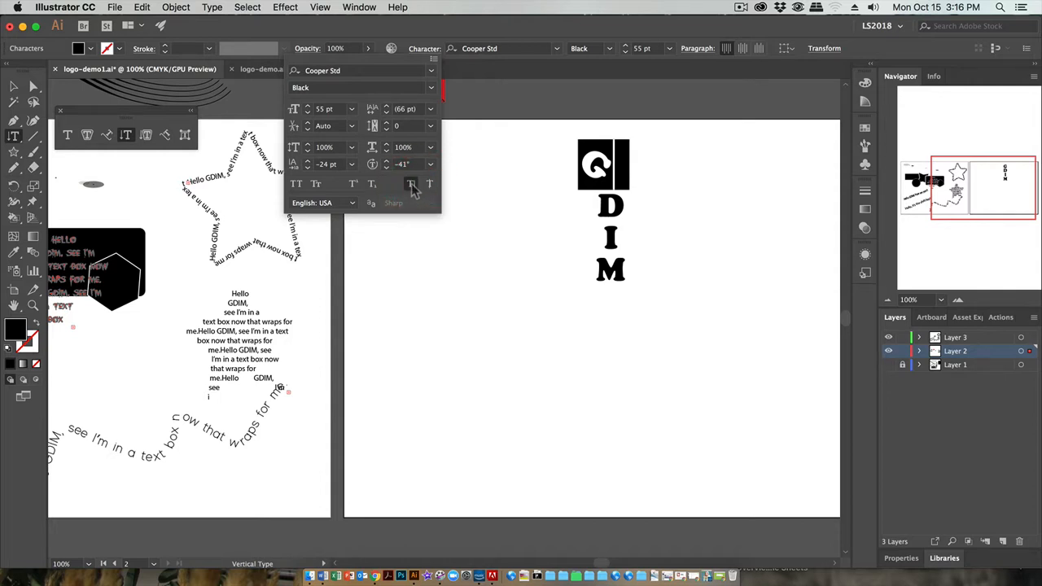
pyautogui.click(412, 186)
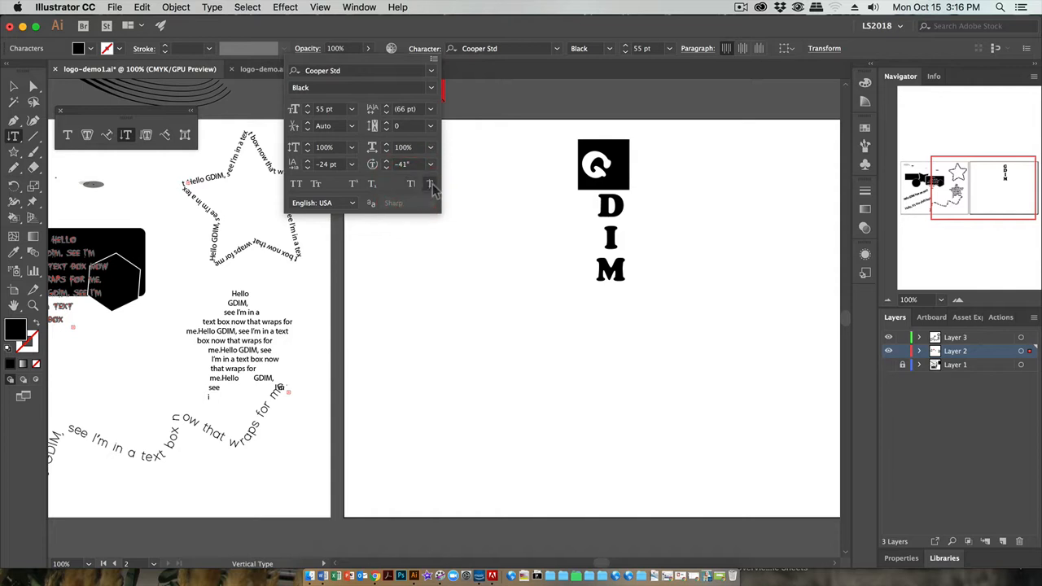
pyautogui.click(430, 184)
pyautogui.click(431, 184)
pyautogui.click(453, 30)
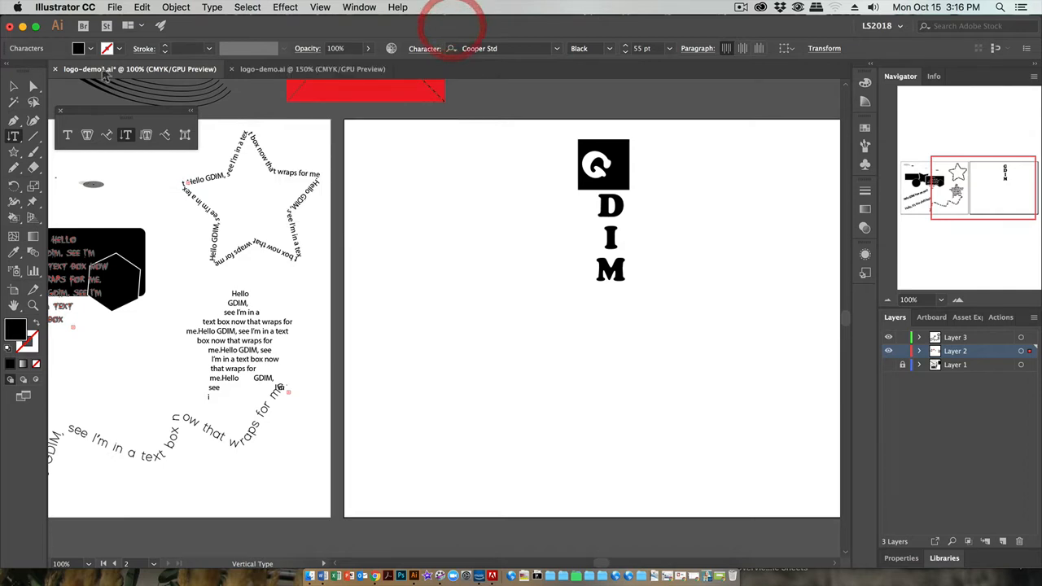
# Step: Move the vertical GDIM text object down and to the left, and place a duplicate to its right
pyautogui.click(13, 87)
pyautogui.click(575, 273)
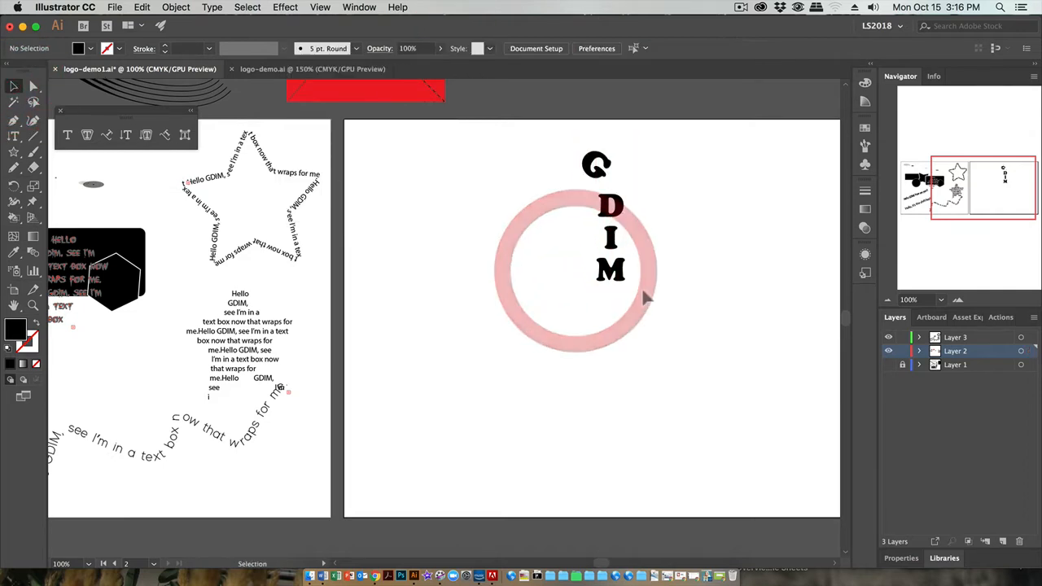
pyautogui.moveTo(609, 206); pyautogui.dragTo(515, 234)
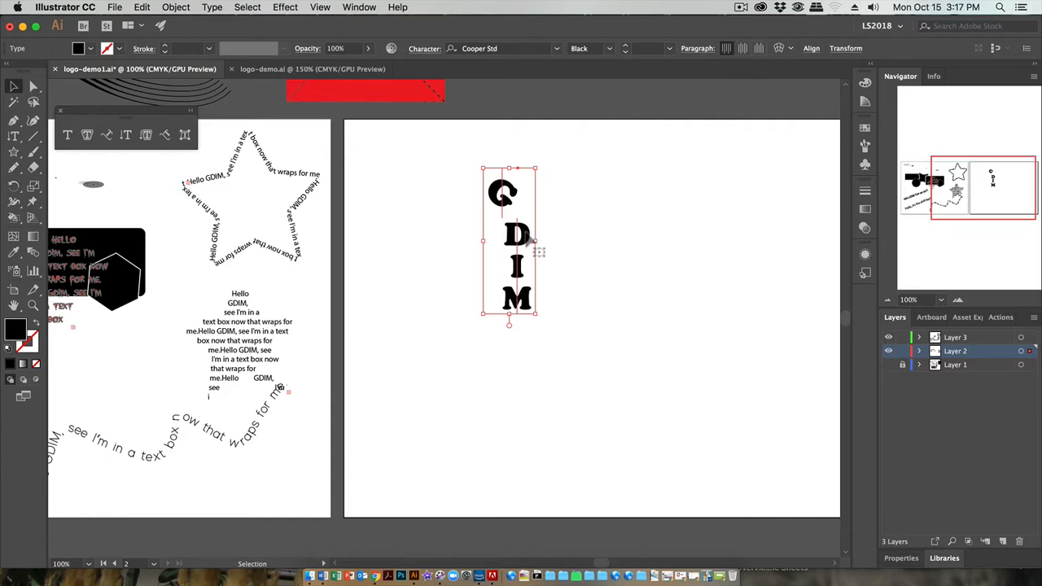
pyautogui.moveTo(529, 238); pyautogui.dragTo(661, 239)
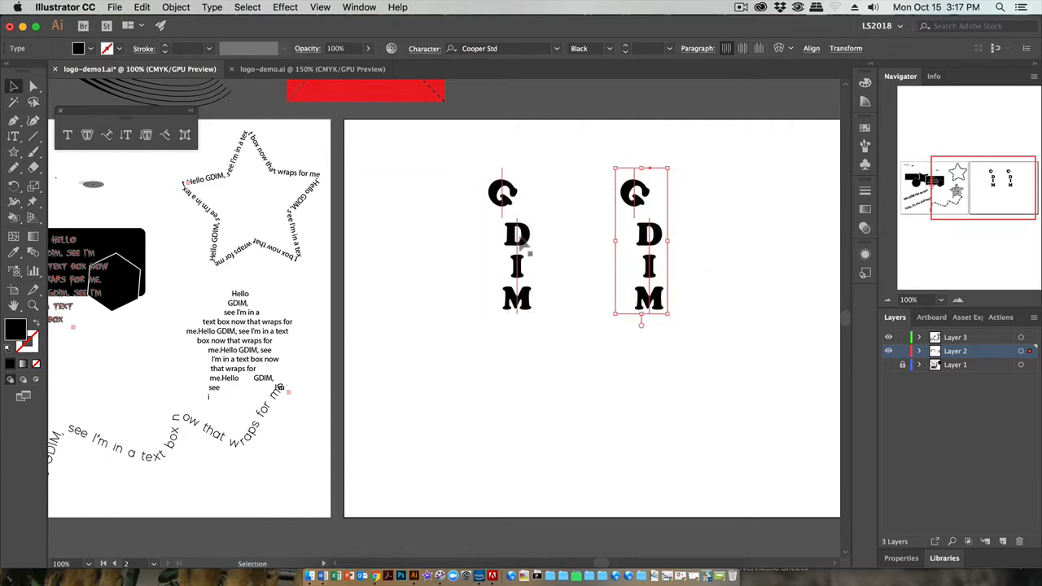
# Step: Move the original GDIM text off the artboard above its upper edge and place the duplicate in the artboard's upper-left area
pyautogui.moveTo(521, 235); pyautogui.dragTo(446, 227)
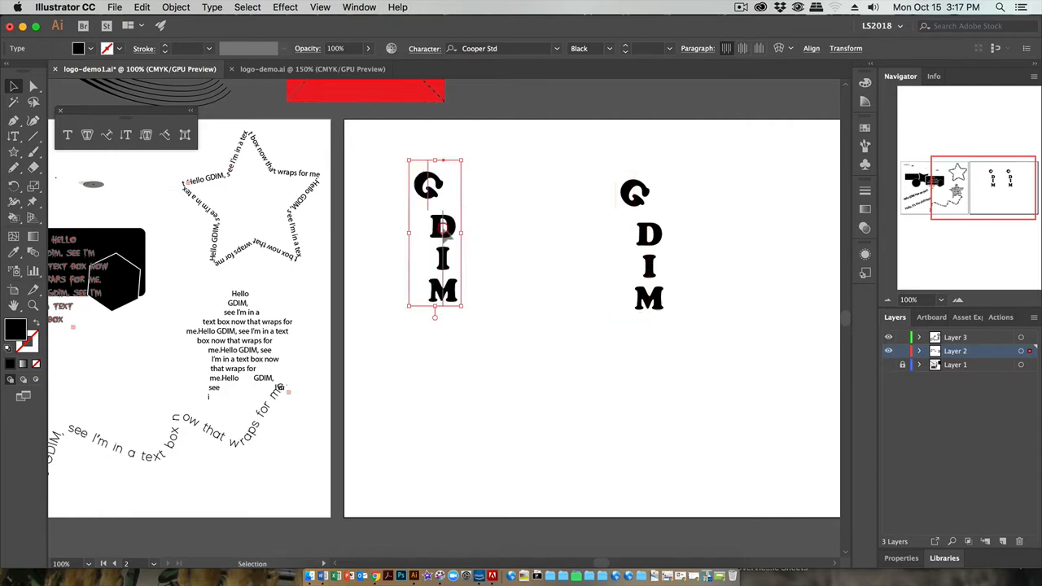
pyautogui.moveTo(649, 259); pyautogui.dragTo(544, 259)
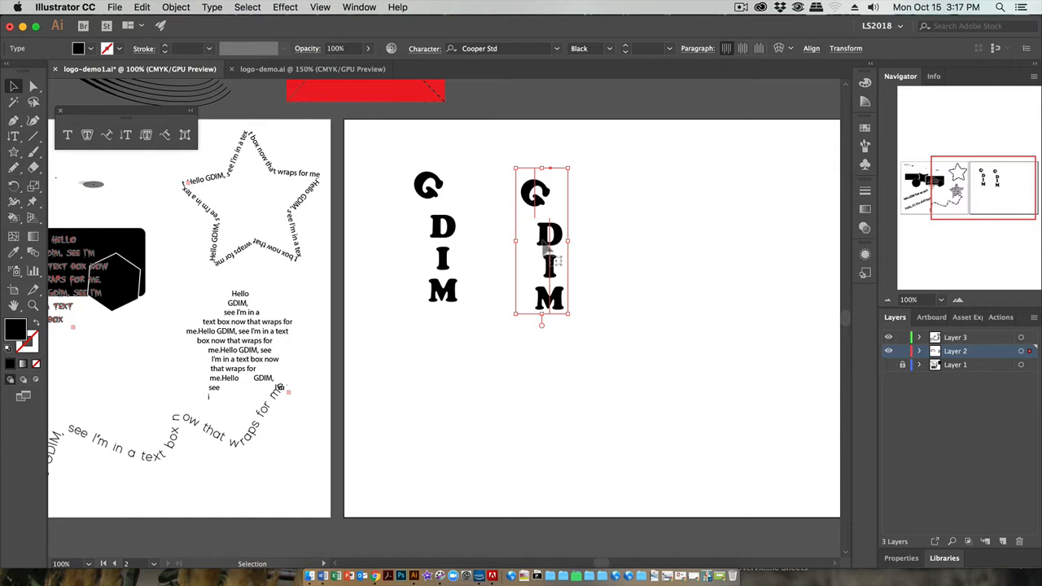
pyautogui.moveTo(444, 232); pyautogui.dragTo(482, 120)
pyautogui.moveTo(490, 185); pyautogui.dragTo(517, 100)
pyautogui.moveTo(546, 258); pyautogui.dragTo(470, 260)
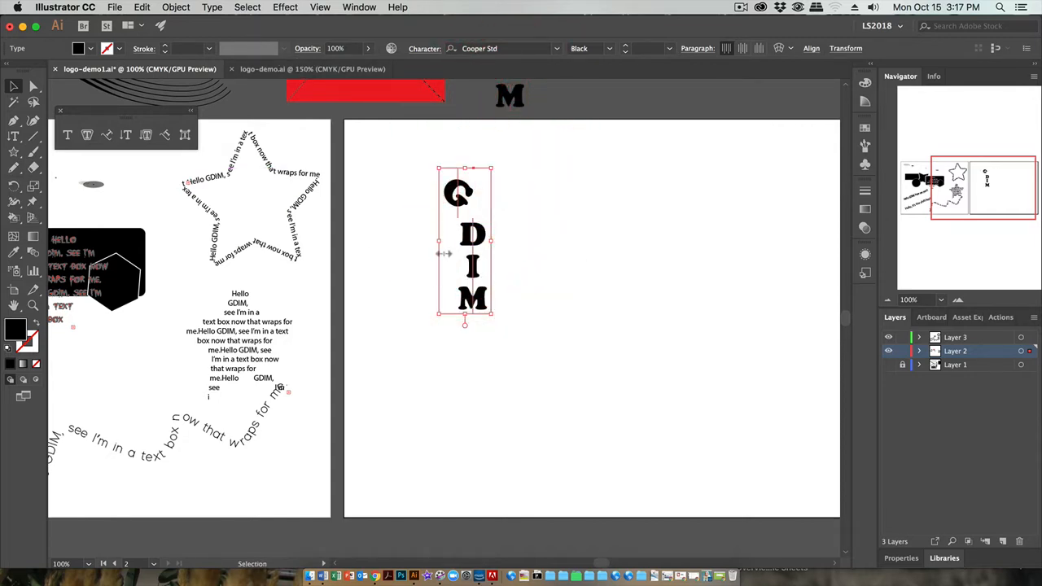
# Step: Convert the duplicate vertical GDIM text to outlines
pyautogui.click(174, 7)
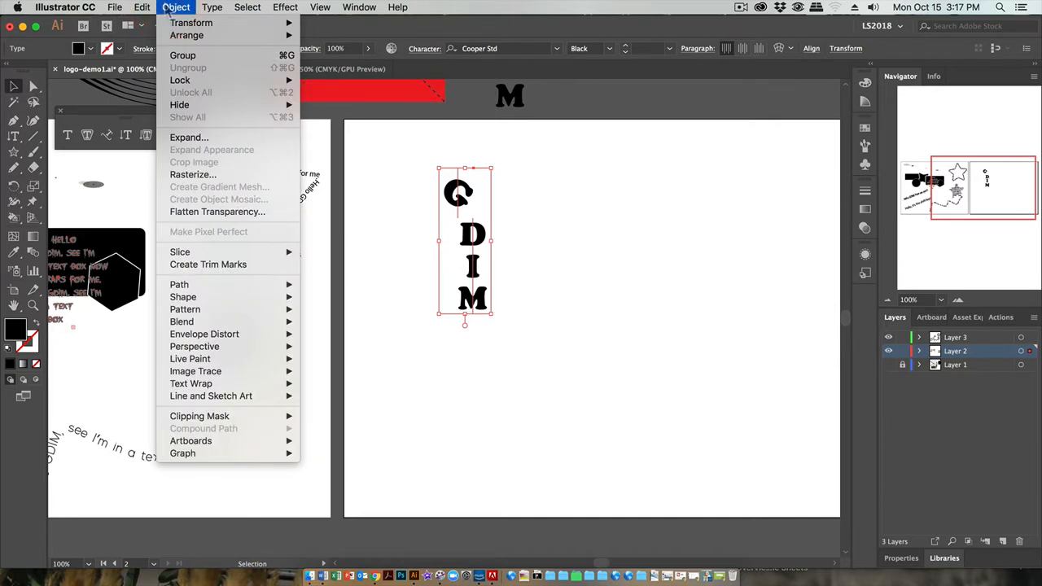
pyautogui.moveTo(210, 9)
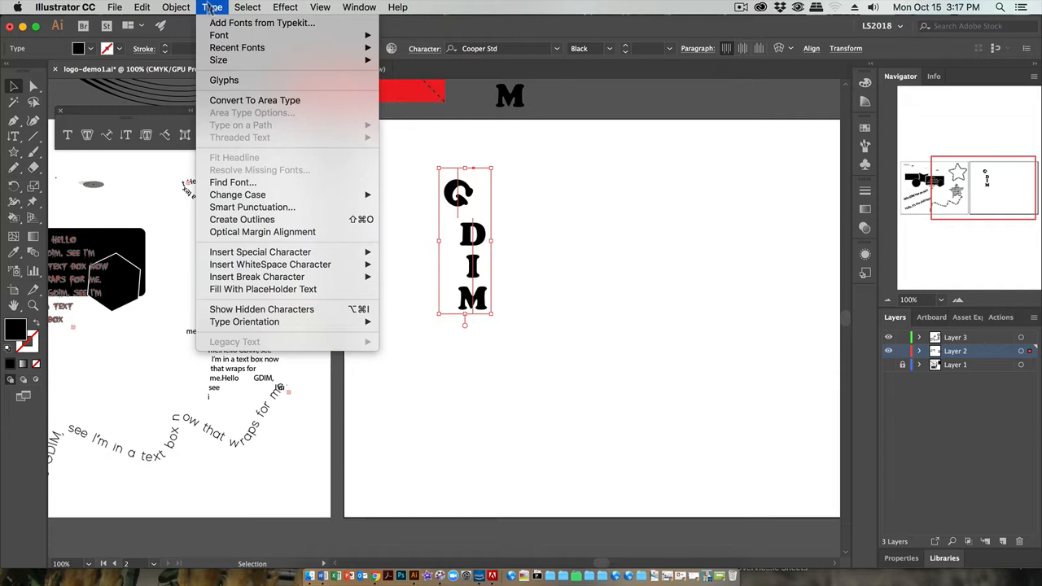
pyautogui.click(252, 220)
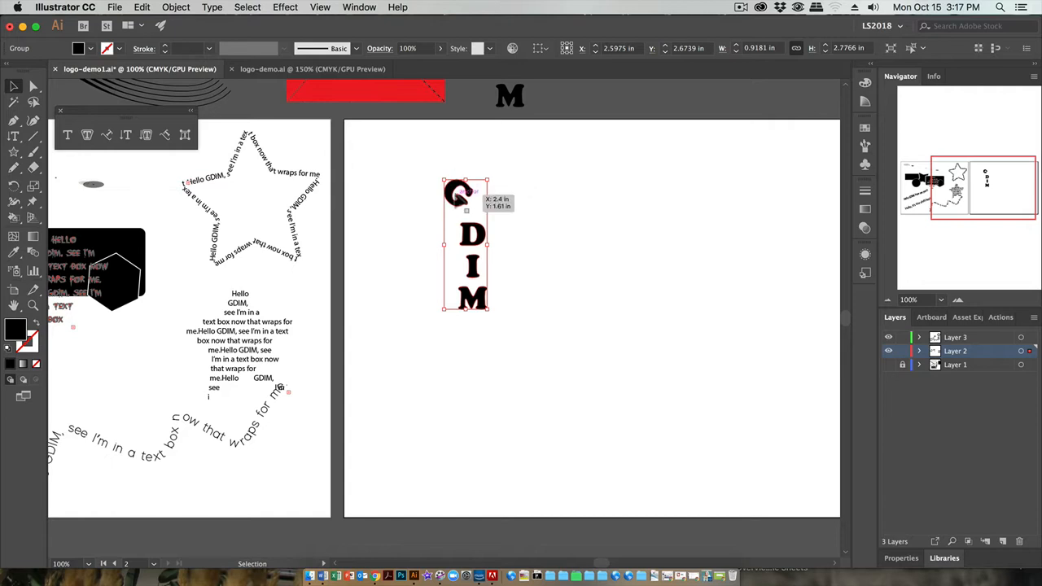
# Step: Try to edit the outlined GDIM letters with the Type tool, and reselect them as a group
pyautogui.click(68, 135)
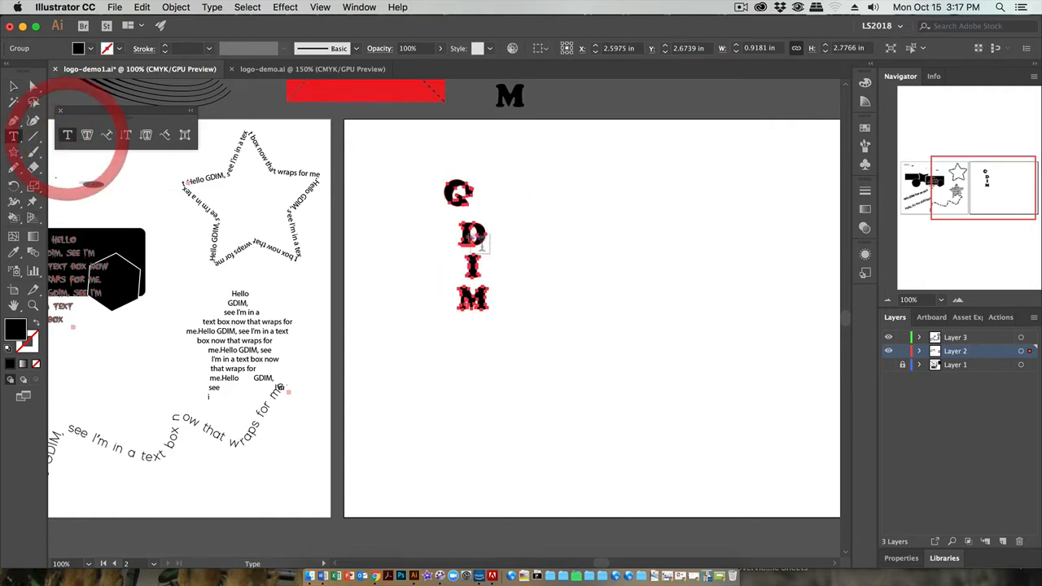
pyautogui.click(466, 204)
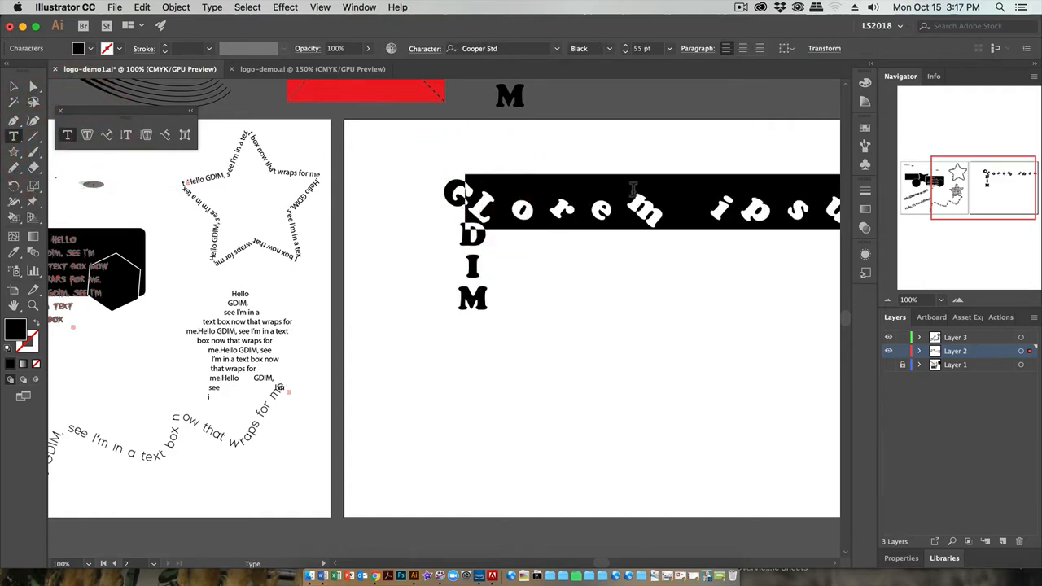
pyautogui.press('Escape')
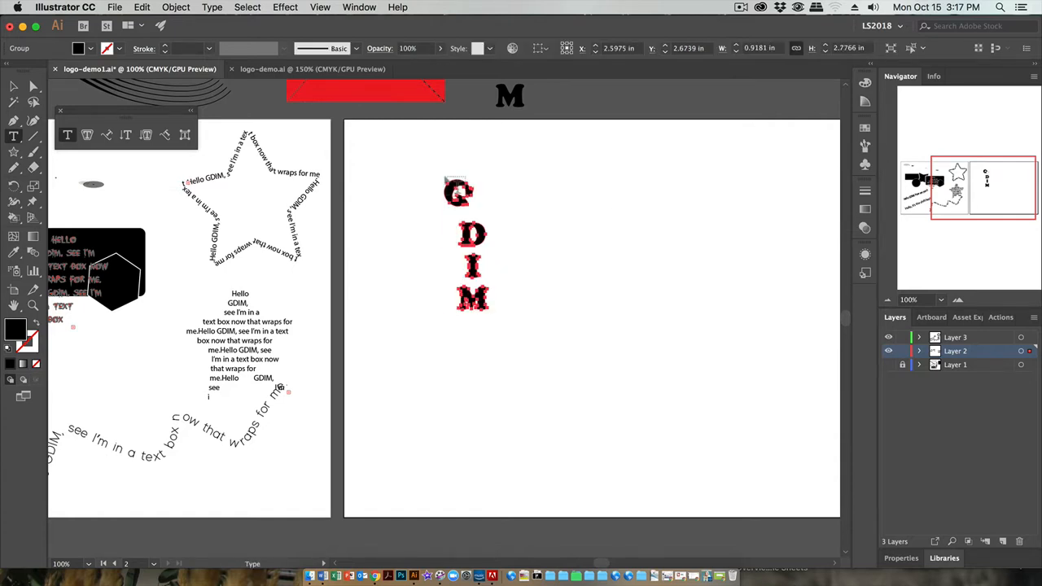
pyautogui.click(14, 88)
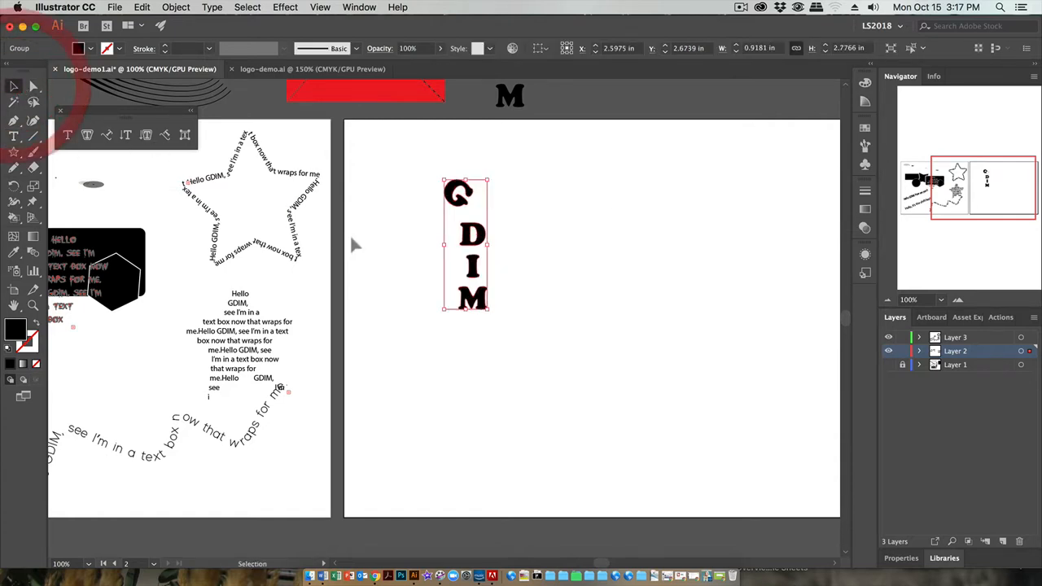
# Step: Pull the outlined G's right-hand anchor point up and to the right with Direct Selection, forming a pointed spike
pyautogui.click(397, 182)
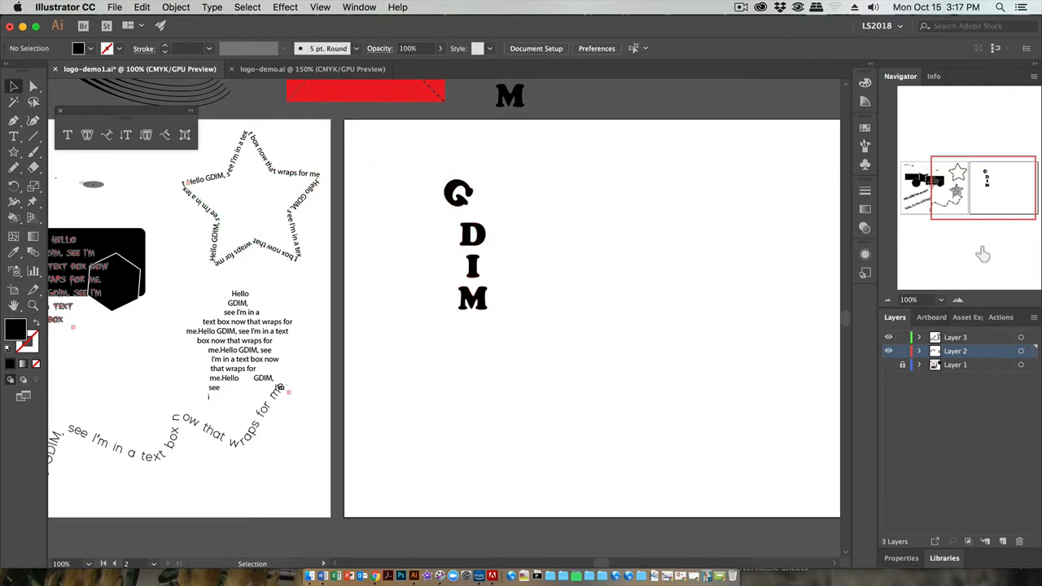
pyautogui.click(958, 299)
pyautogui.click(958, 299)
pyautogui.click(977, 193)
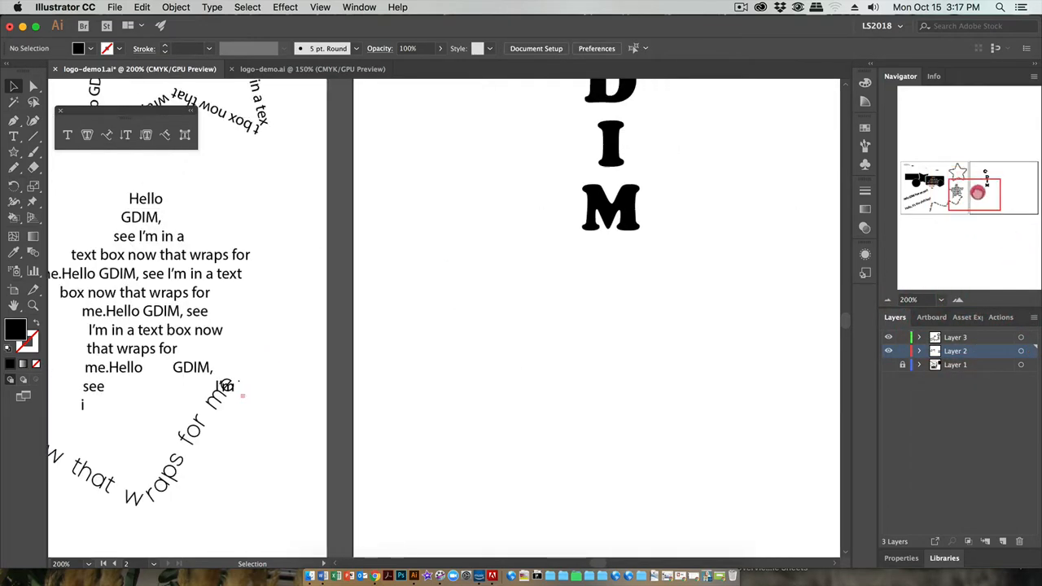
pyautogui.moveTo(978, 193); pyautogui.dragTo(987, 176)
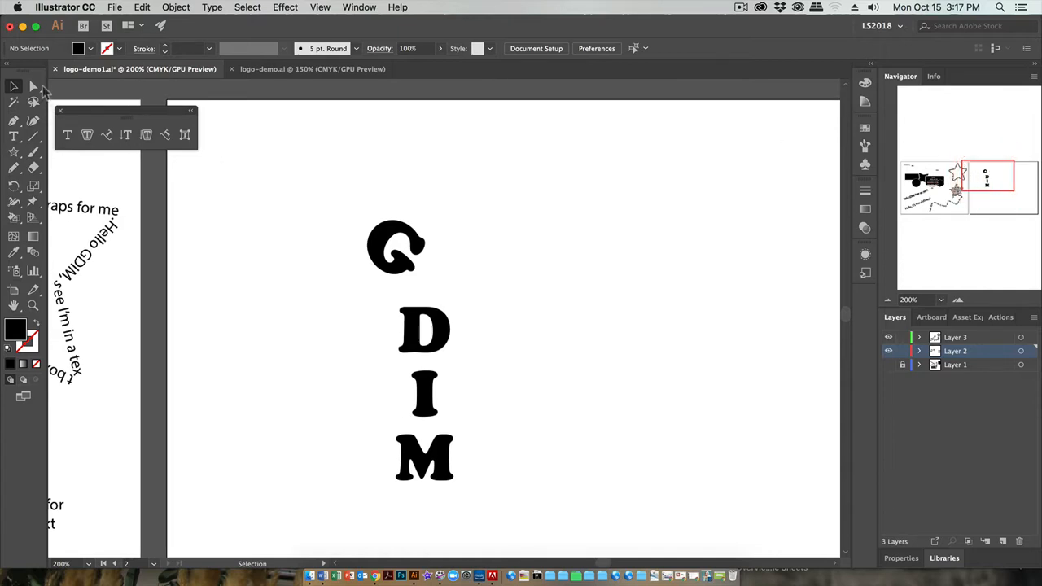
pyautogui.click(35, 87)
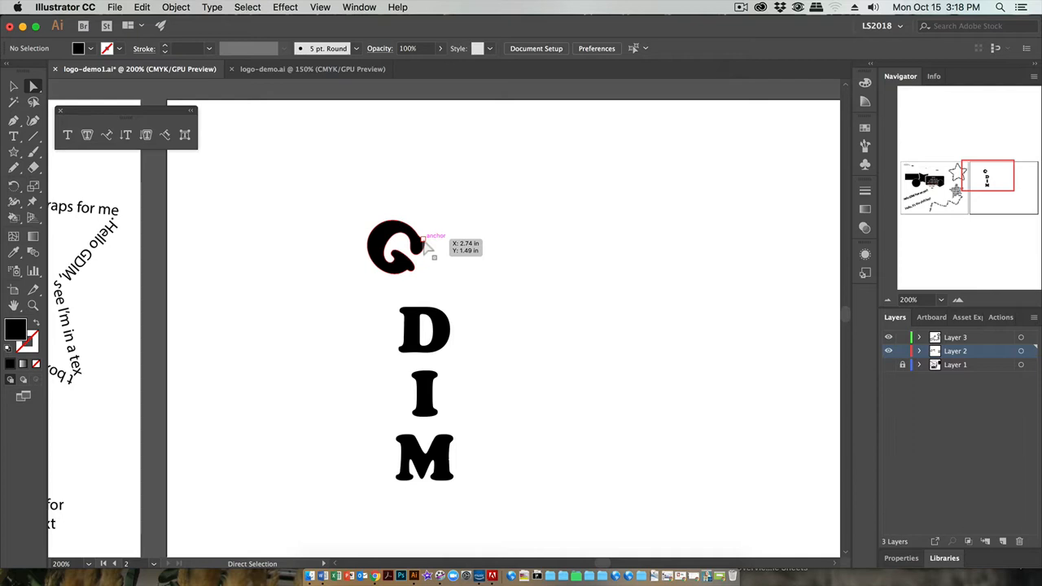
pyautogui.moveTo(424, 241); pyautogui.dragTo(458, 224)
pyautogui.click(491, 255)
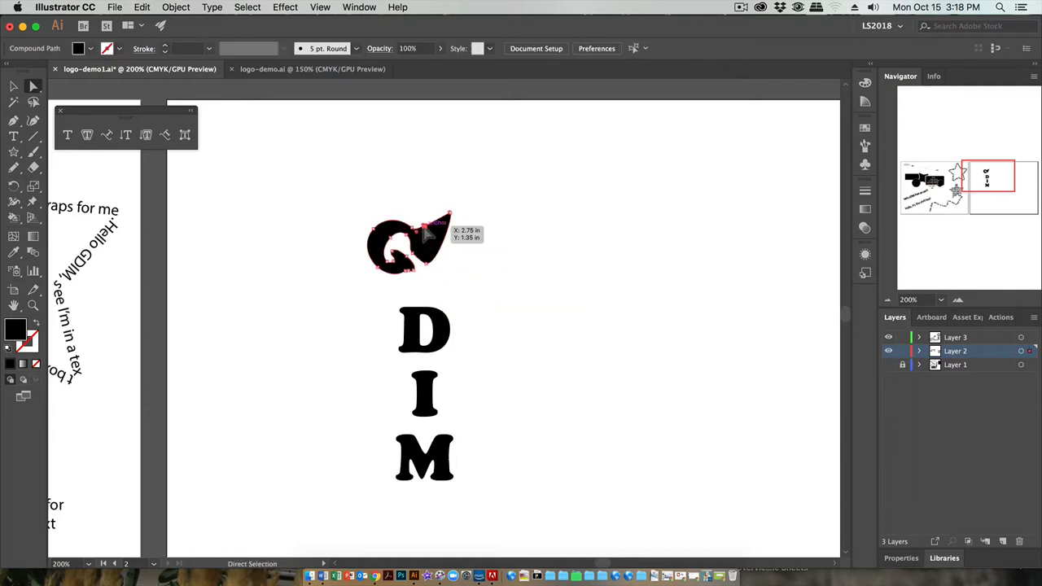
pyautogui.moveTo(424, 233); pyautogui.dragTo(425, 231)
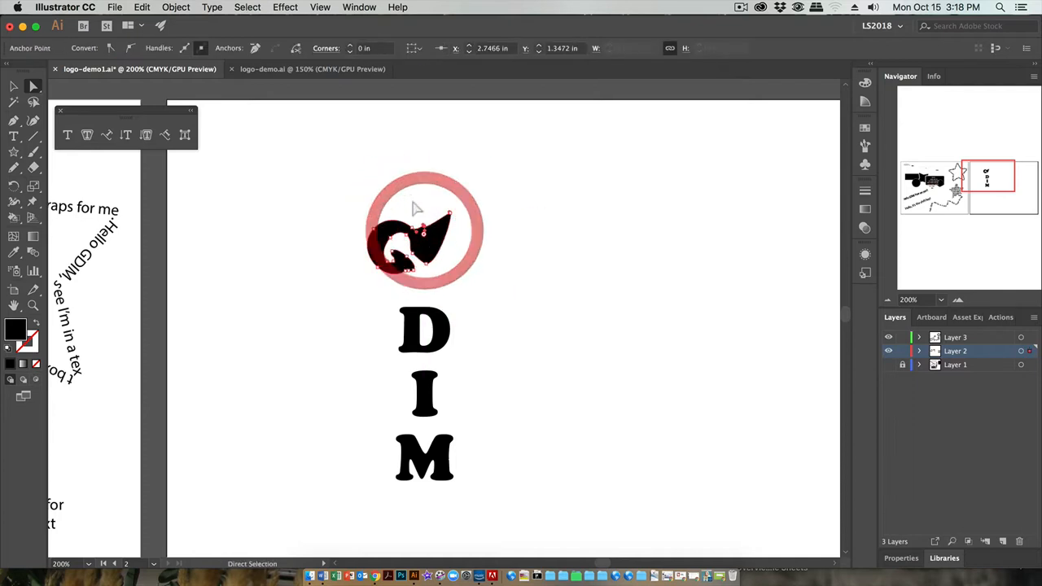
pyautogui.click(412, 201)
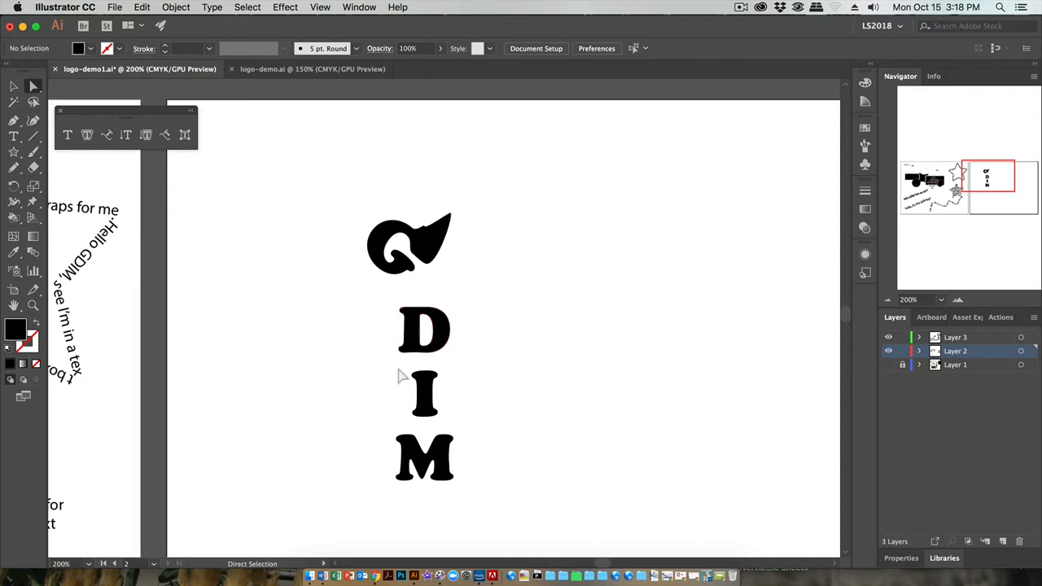
# Step: Select the upper anchor points of the outlined I and stretch them diagonally up and to the right beside the D
pyautogui.moveTo(400, 376); pyautogui.dragTo(484, 384)
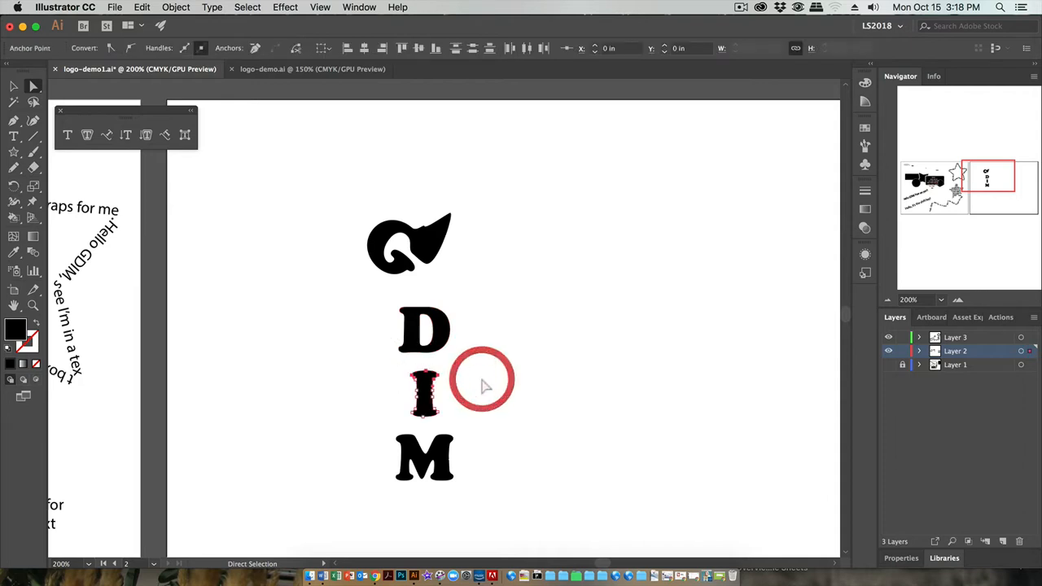
pyautogui.moveTo(385, 366); pyautogui.dragTo(496, 307)
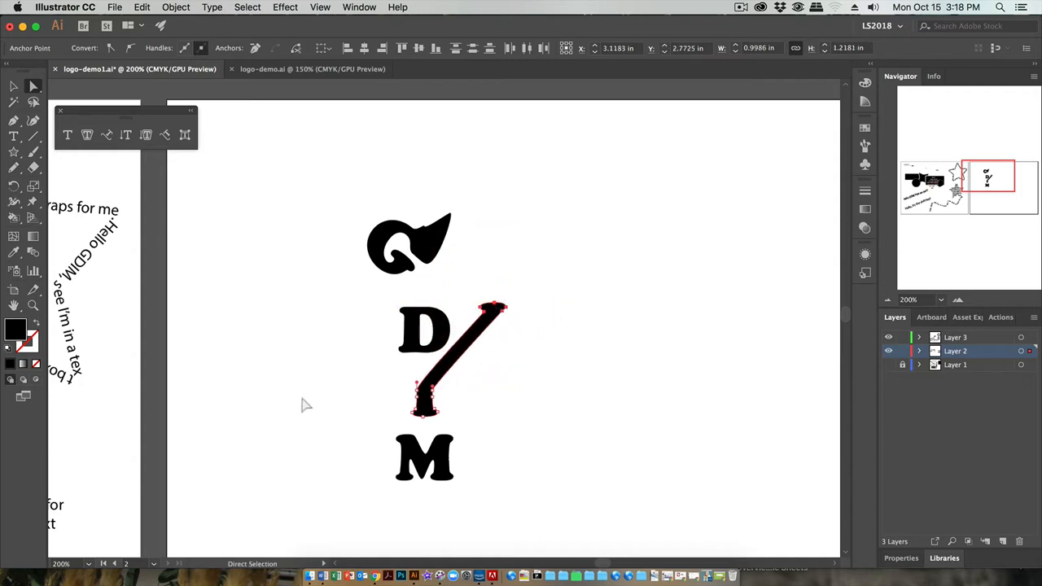
pyautogui.click(304, 393)
# Step: Stretch the outlined M's lower-left anchor points far to the left and the D's upper-left anchor point slightly to the left
pyautogui.moveTo(389, 467); pyautogui.dragTo(325, 486)
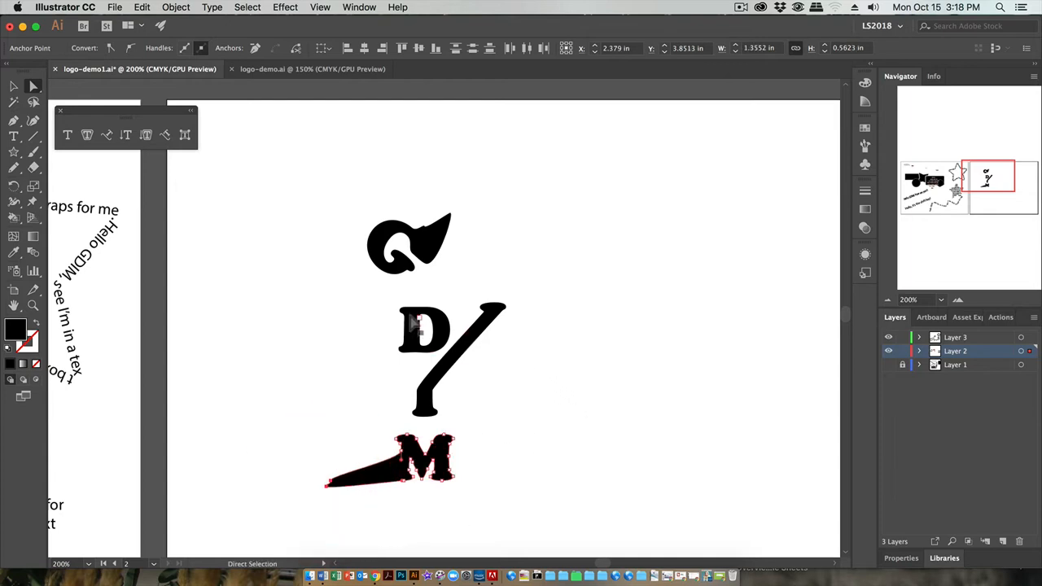
pyautogui.moveTo(399, 309)
pyautogui.mouseDown()
pyautogui.moveTo(392, 317)
pyautogui.moveTo(398, 311)
pyautogui.moveTo(385, 307)
pyautogui.mouseUp()
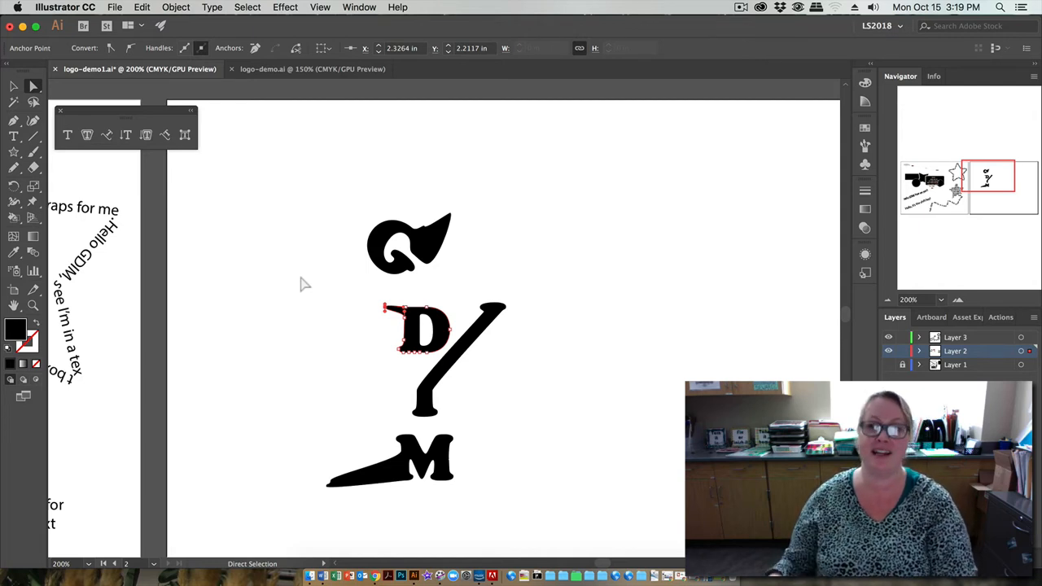
pyautogui.click(742, 7)
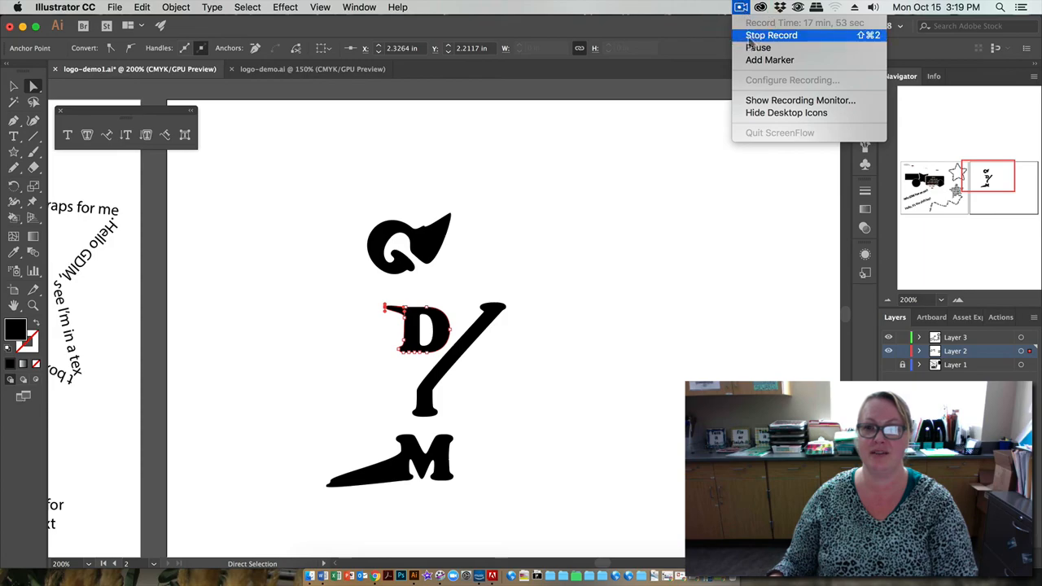